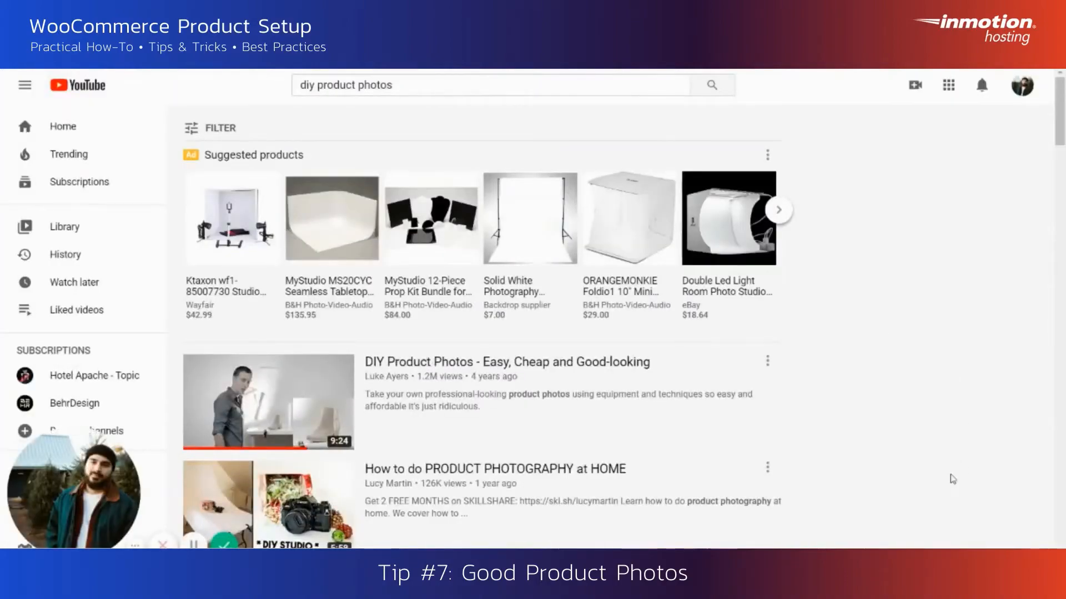
scroll(953, 478, down, 12)
scroll(953, 478, up, 10)
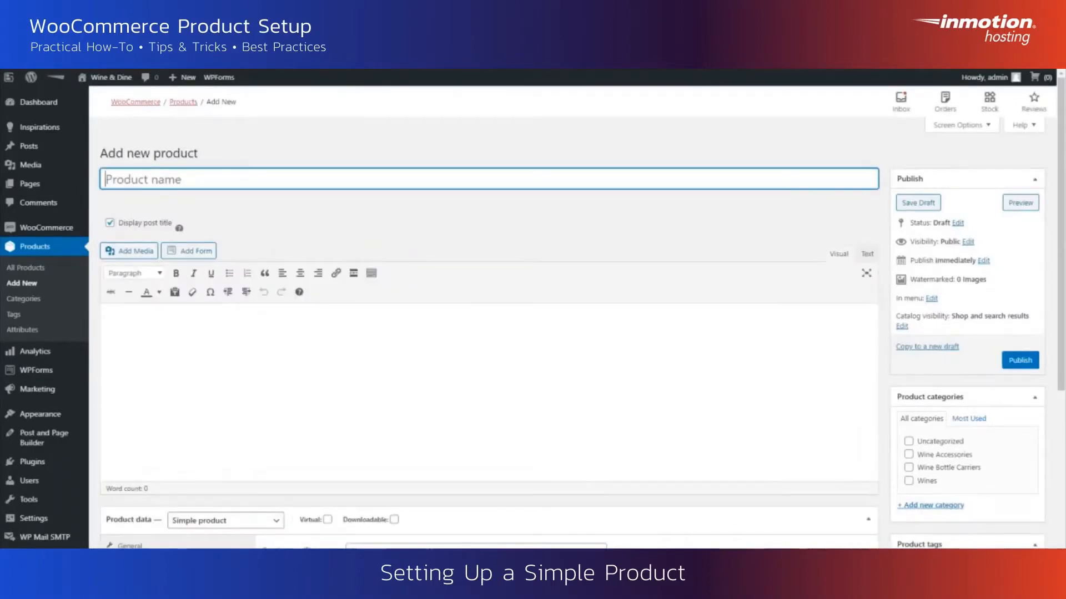
- Name the new product "Test Product 1" and enter "Testing" as its main description
scroll(328, 311, down, 6)
scroll(328, 312, up, 6)
text(Test )
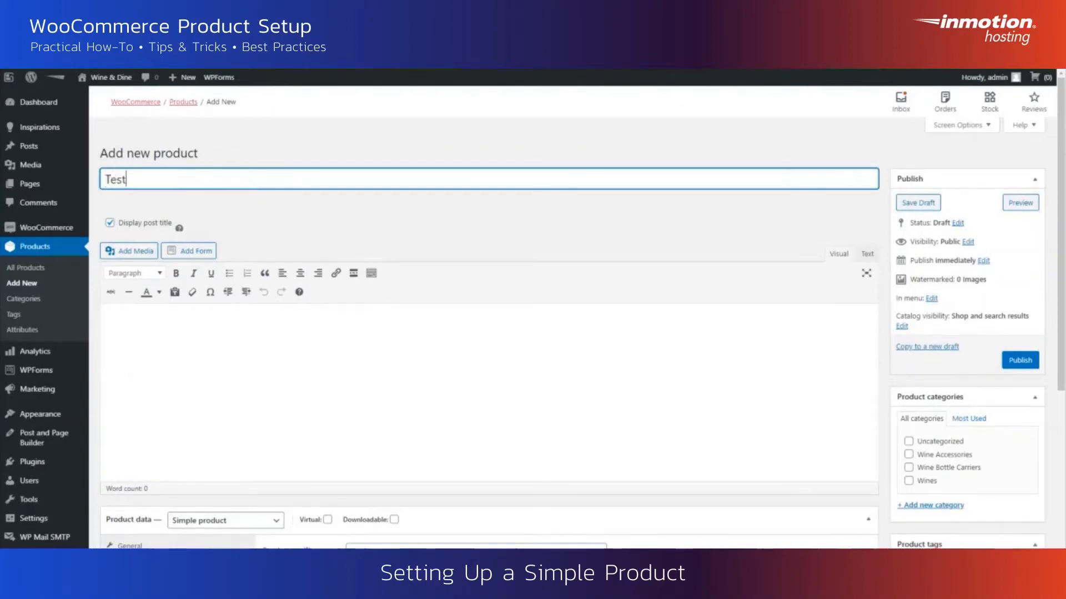
text(Product 1)
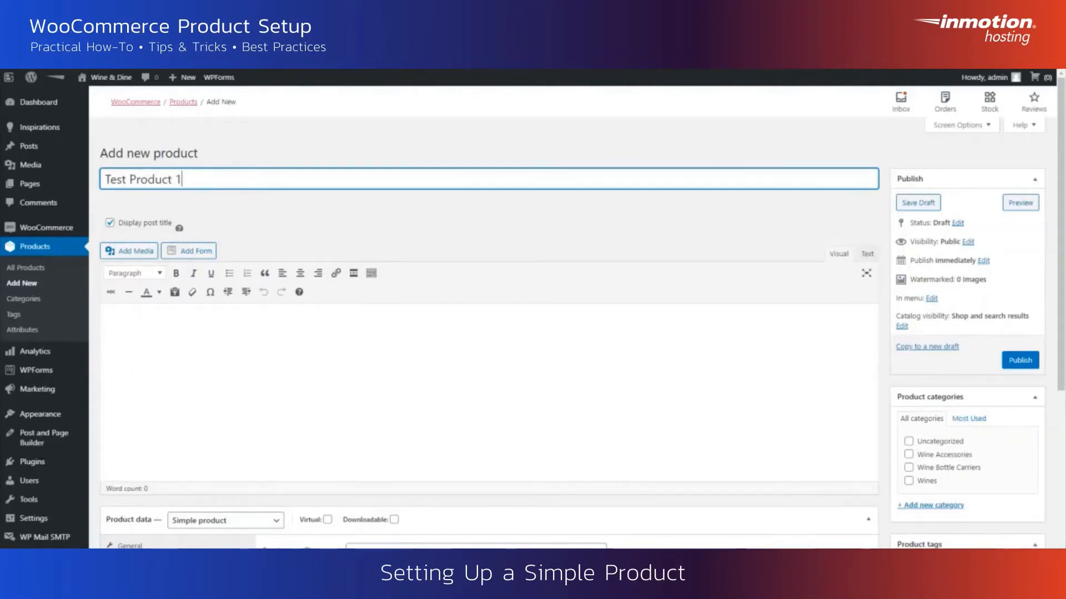
click(314, 400)
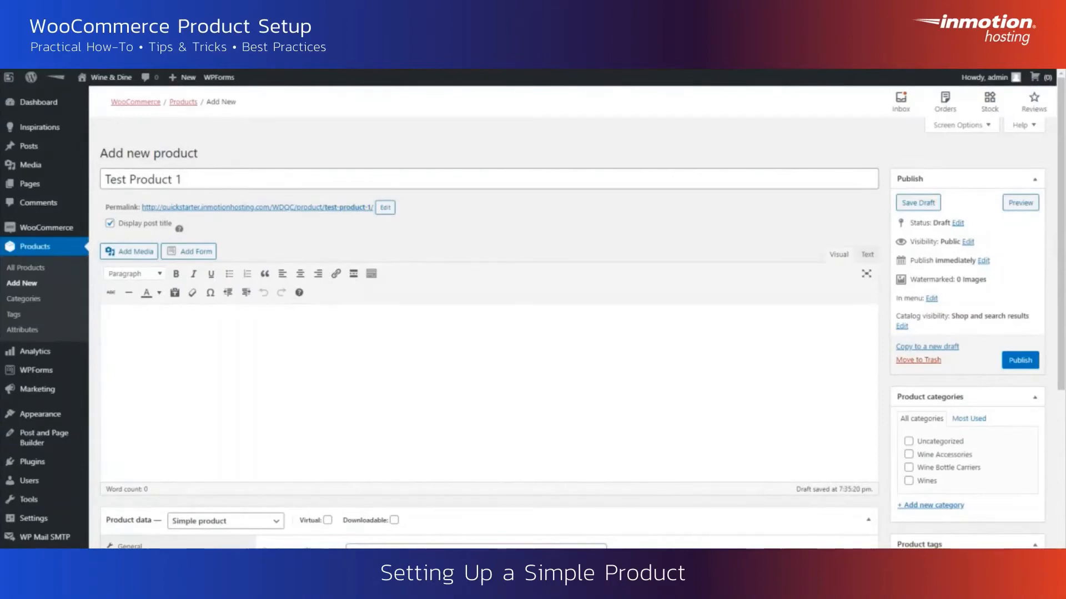
text(Testing)
scroll(422, 435, down, 4)
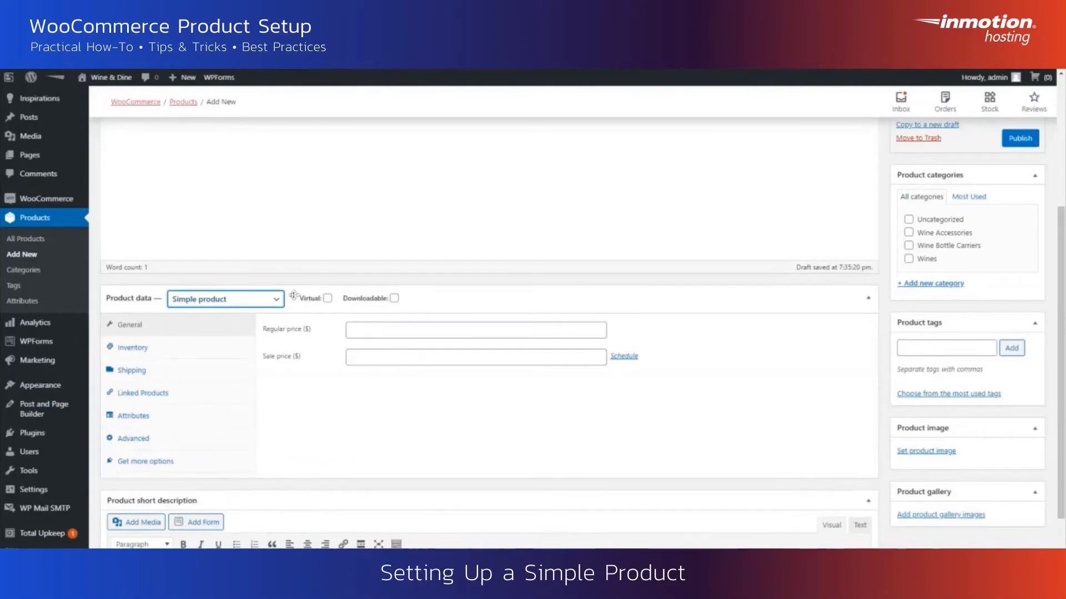
click(501, 300)
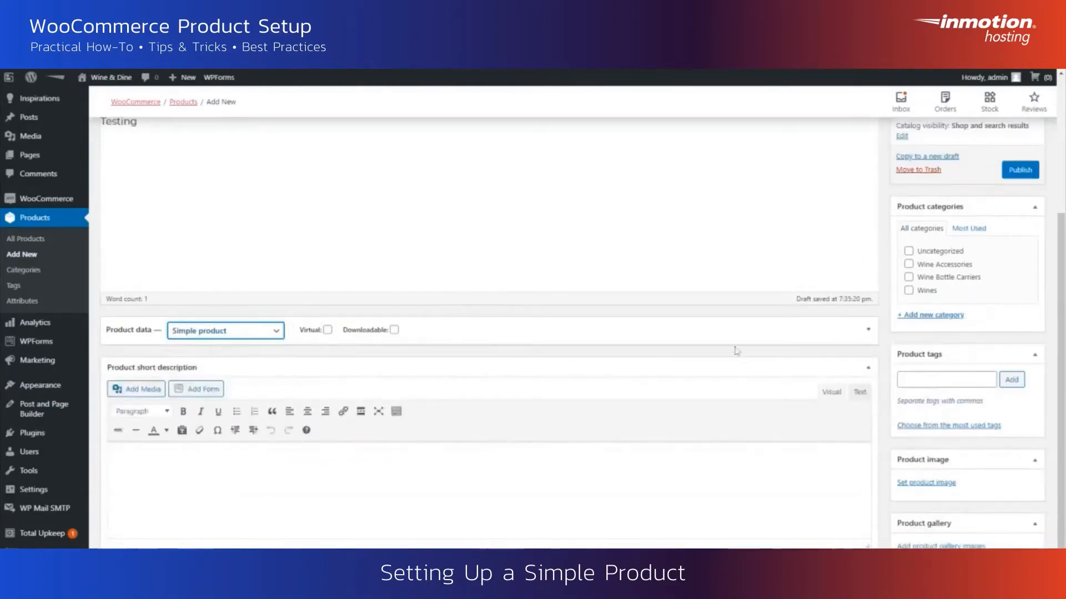
click(869, 332)
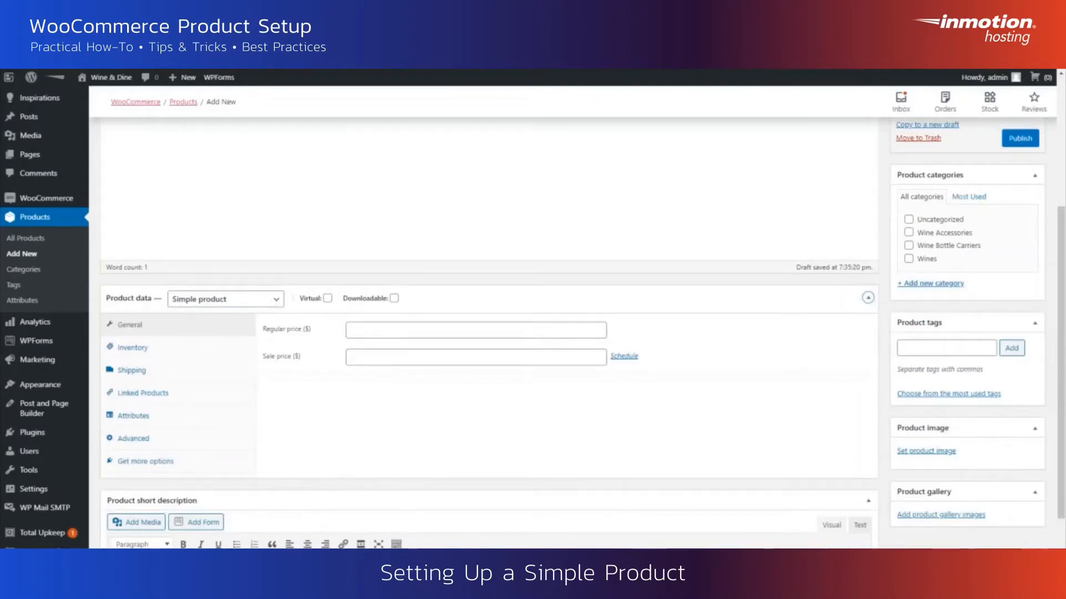
click(270, 305)
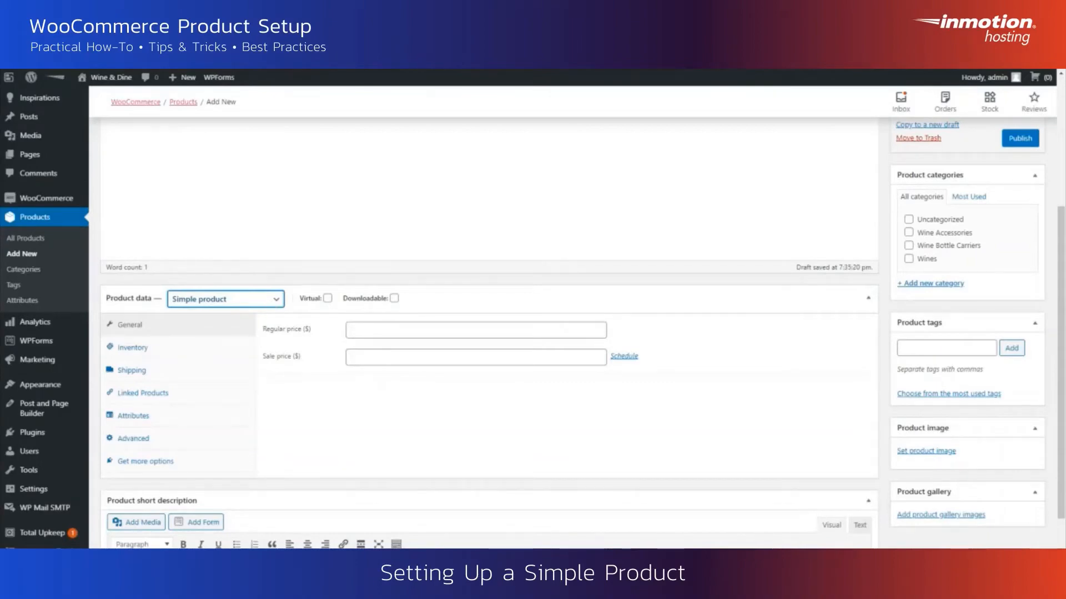
click(441, 438)
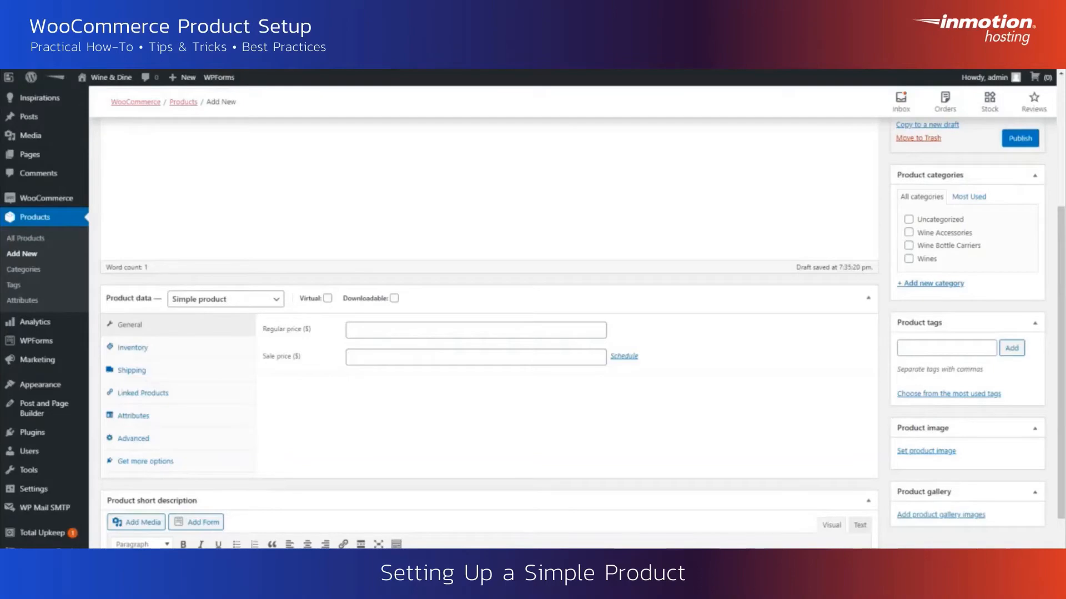
scroll(355, 452, up, 3)
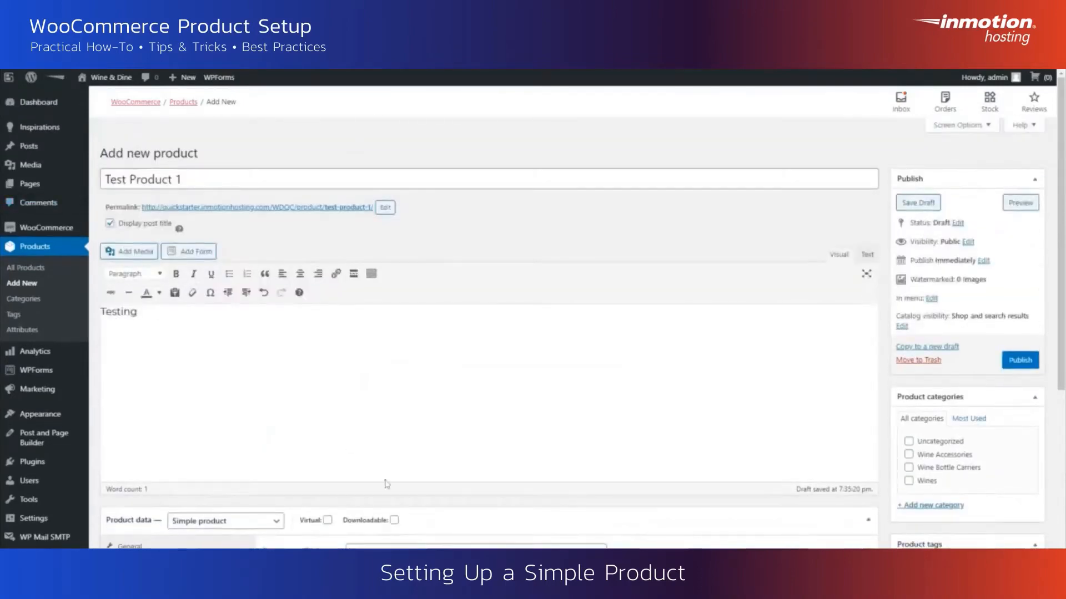
- Set the product's regular price to 10 dollars and leave the sale price empty
scroll(358, 451, down, 2)
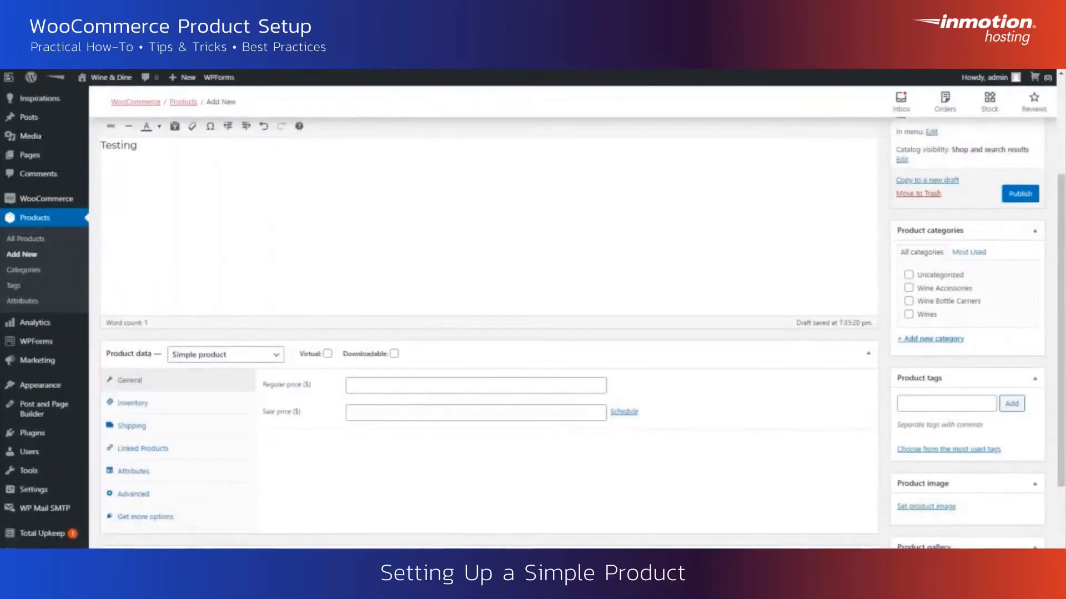
click(476, 386)
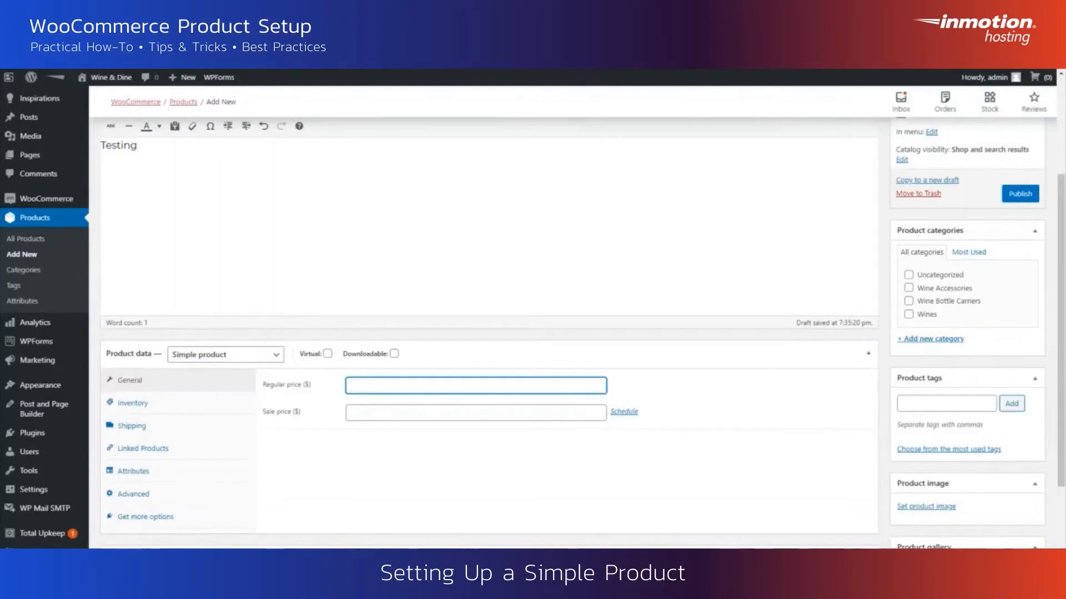
text(10.00)
key(BackSpace)
key(BackSpace)
key(BackSpace)
click(423, 417)
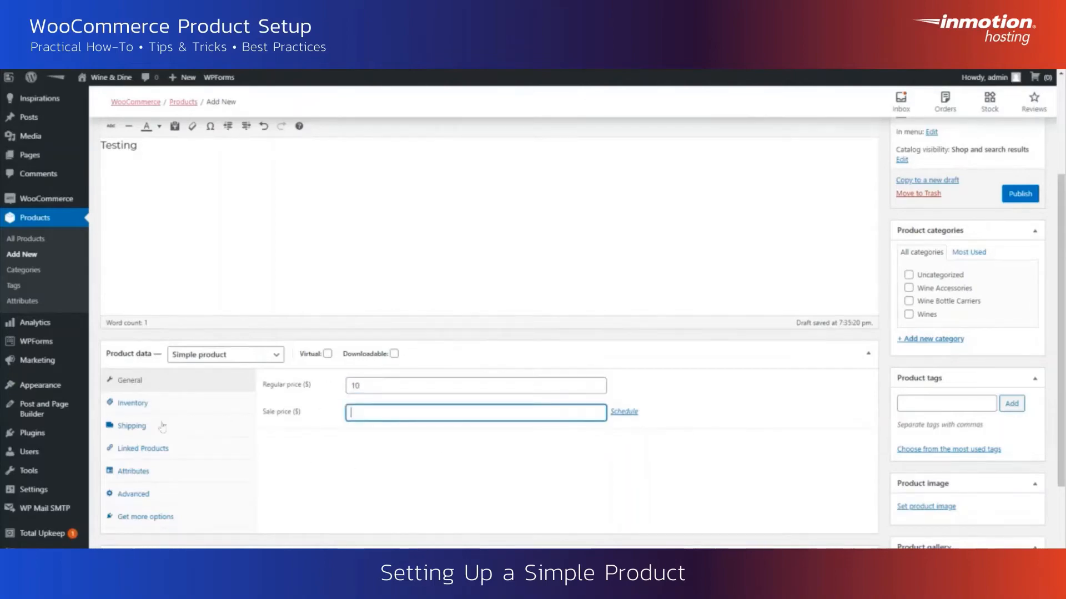
- Enable stock management at product level in the inventory settings and set the stock quantity to 5
click(174, 401)
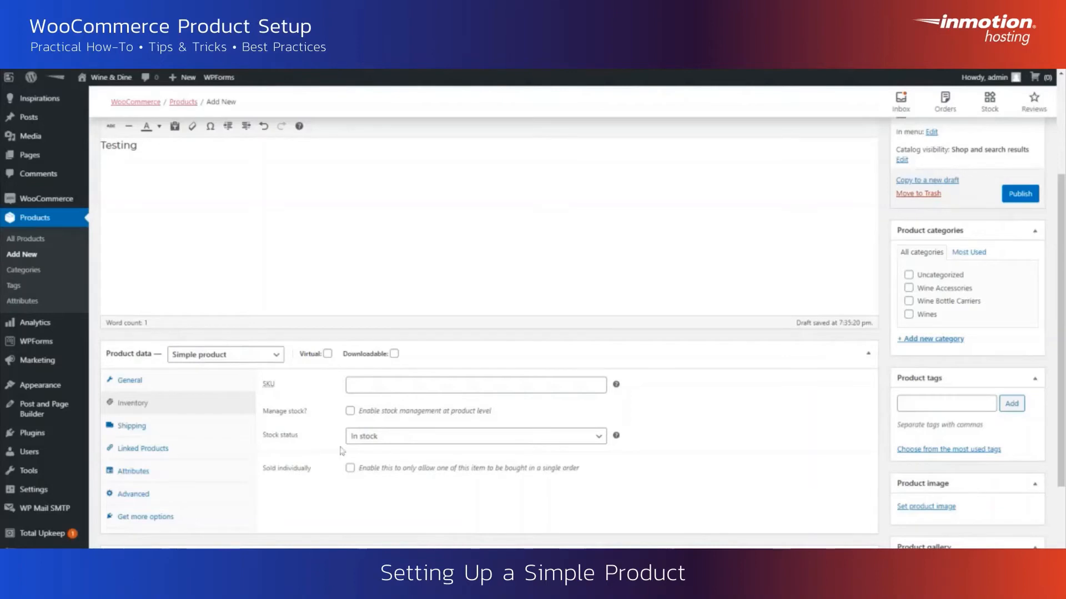
click(350, 412)
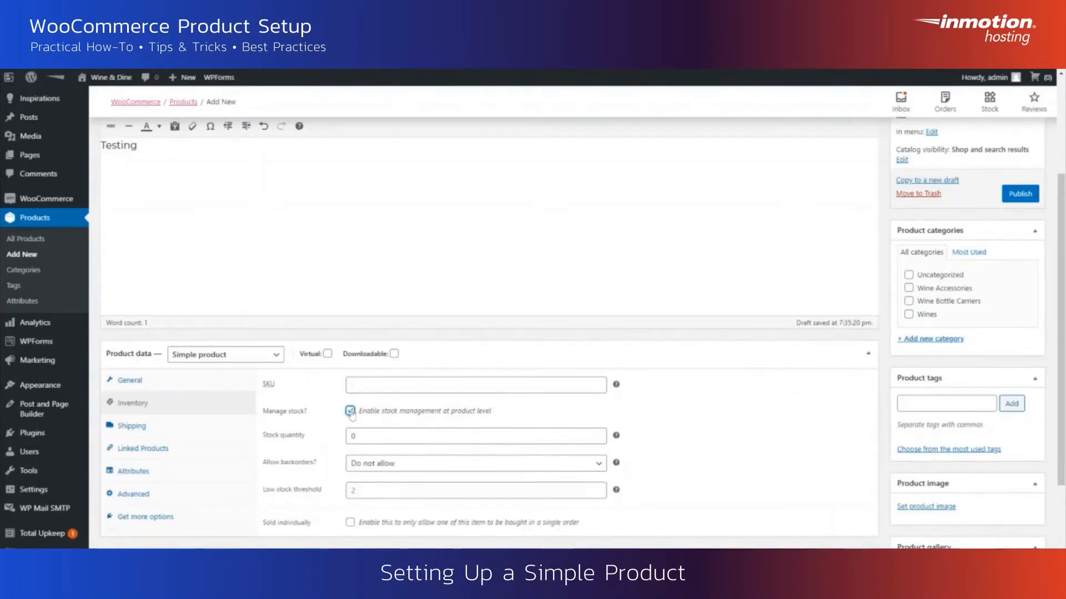
double_click(353, 436)
text(5)
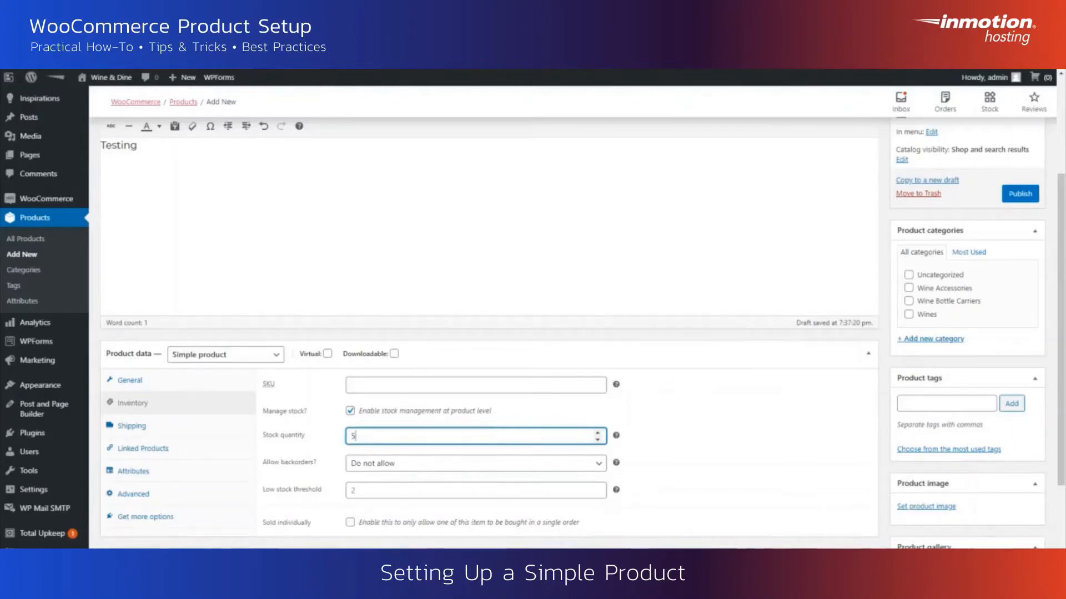
- Set the product's shipping weight to 1 kg and its length, width and height to 1 cm each
scroll(391, 425, down, 2)
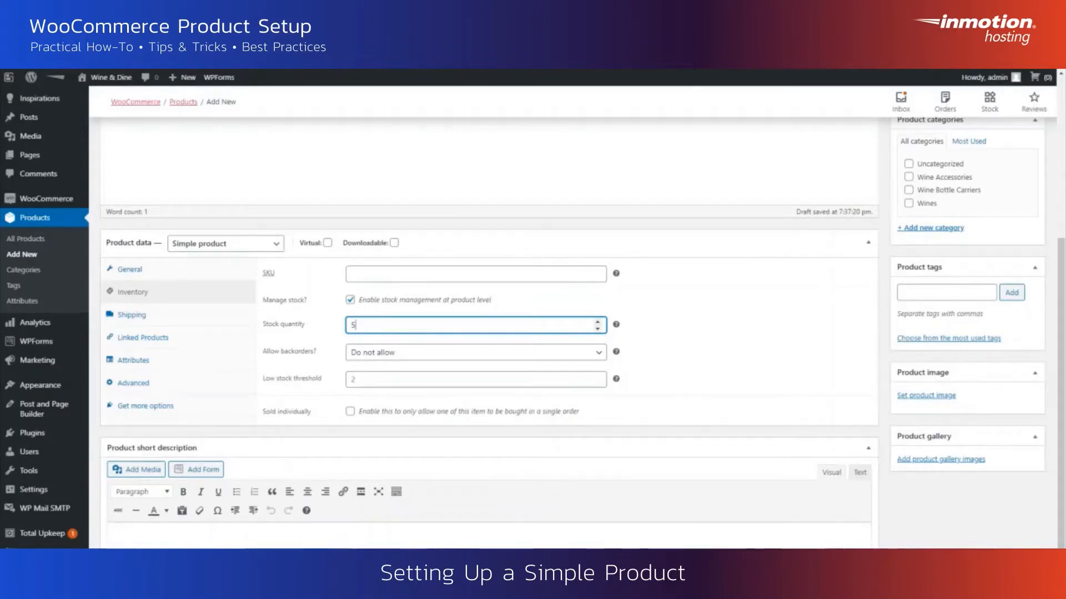
click(173, 315)
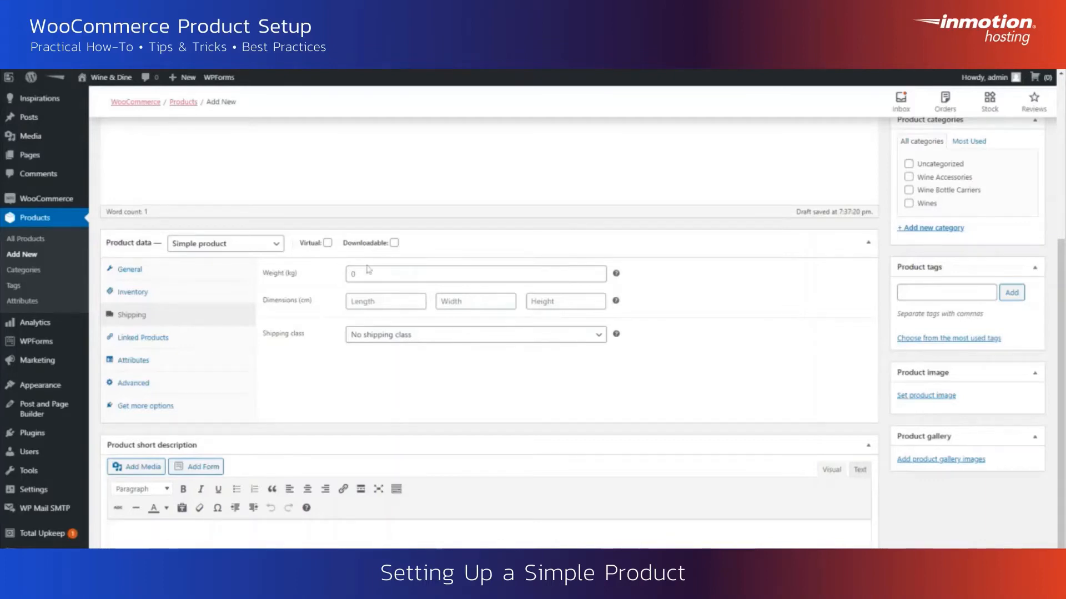
click(392, 272)
text(1)
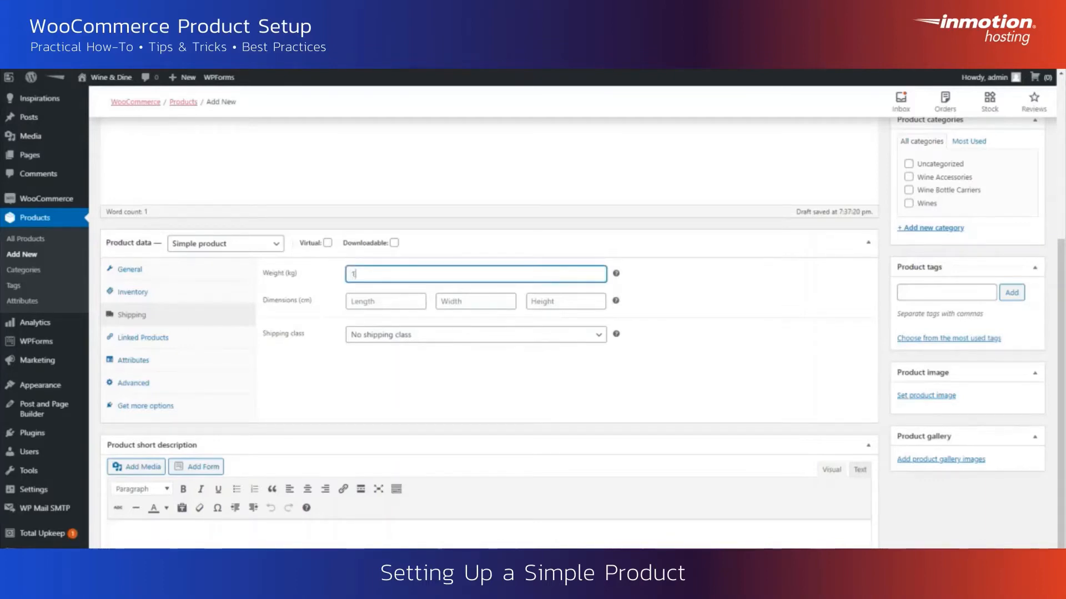
key(Tab)
text(1)
key(Tab)
text(1)
key(Tab)
text(1)
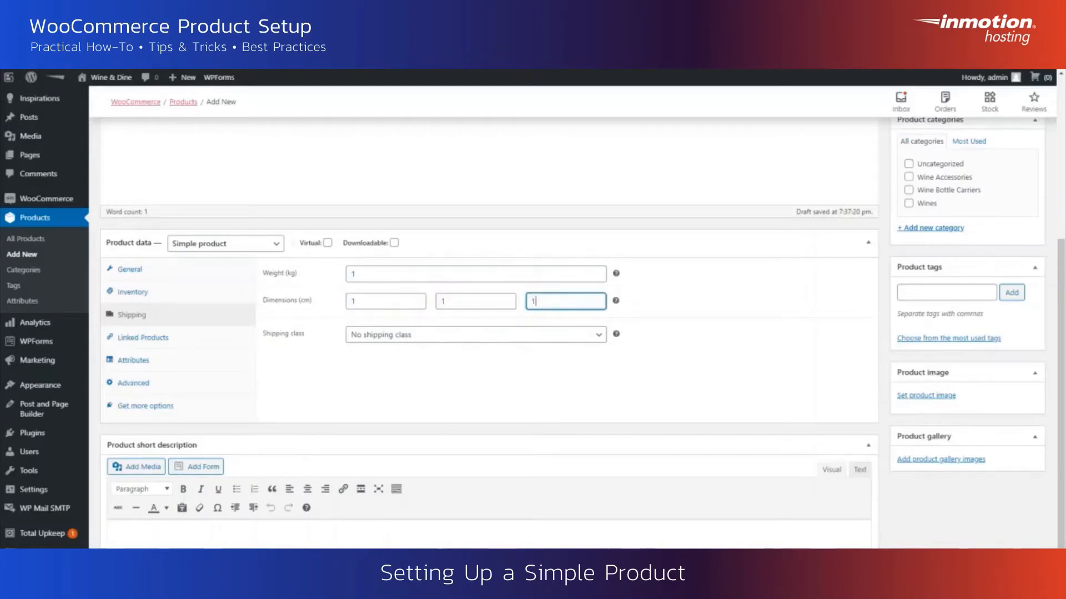
- Examine the product's linked products, attributes and advanced settings, including the purchase note and menu order
click(181, 342)
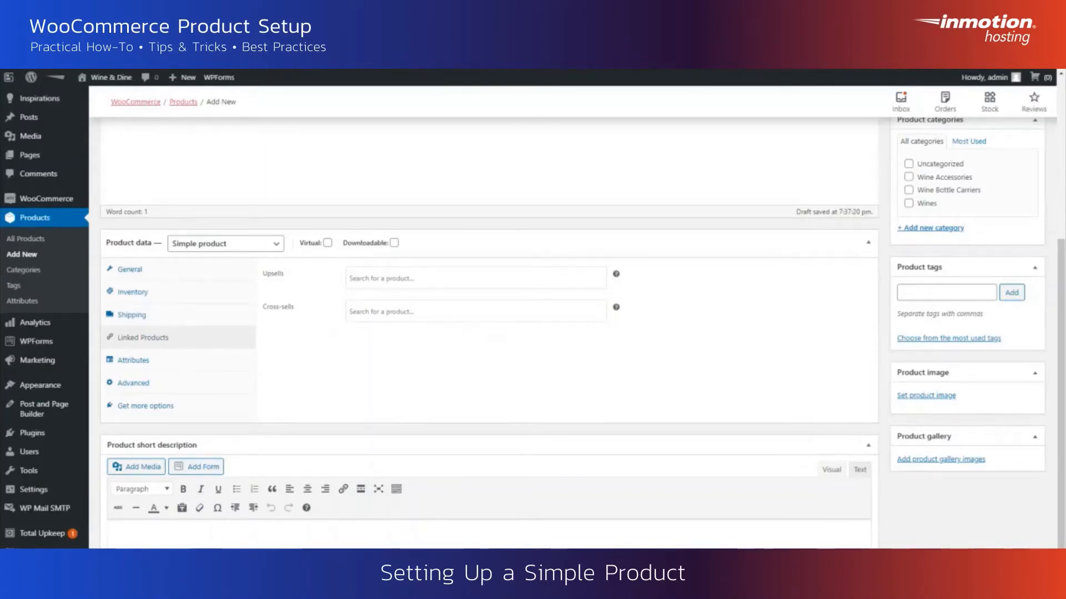
click(162, 369)
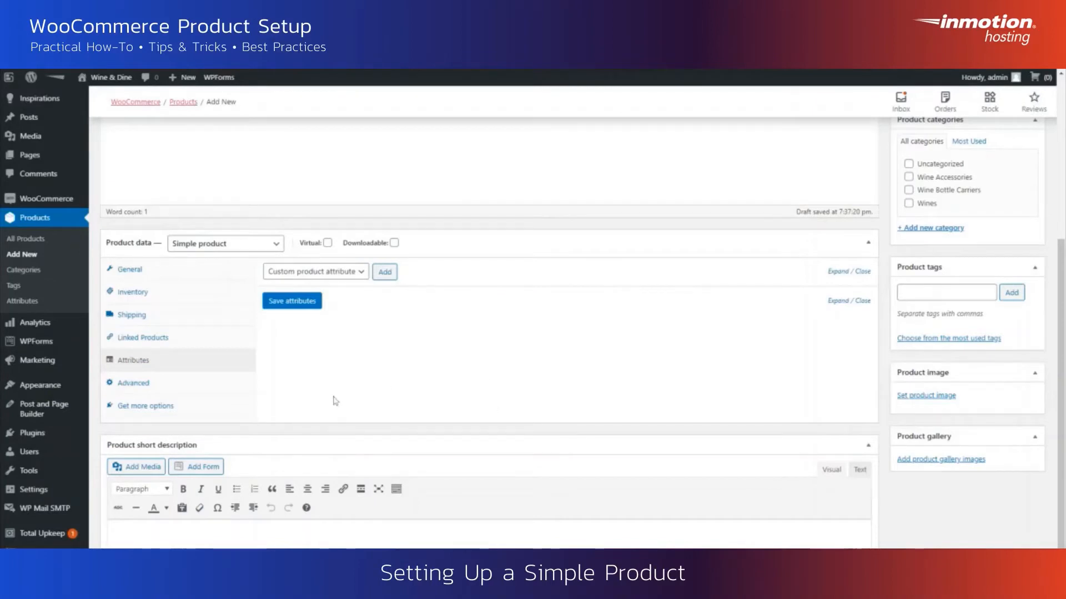
click(270, 247)
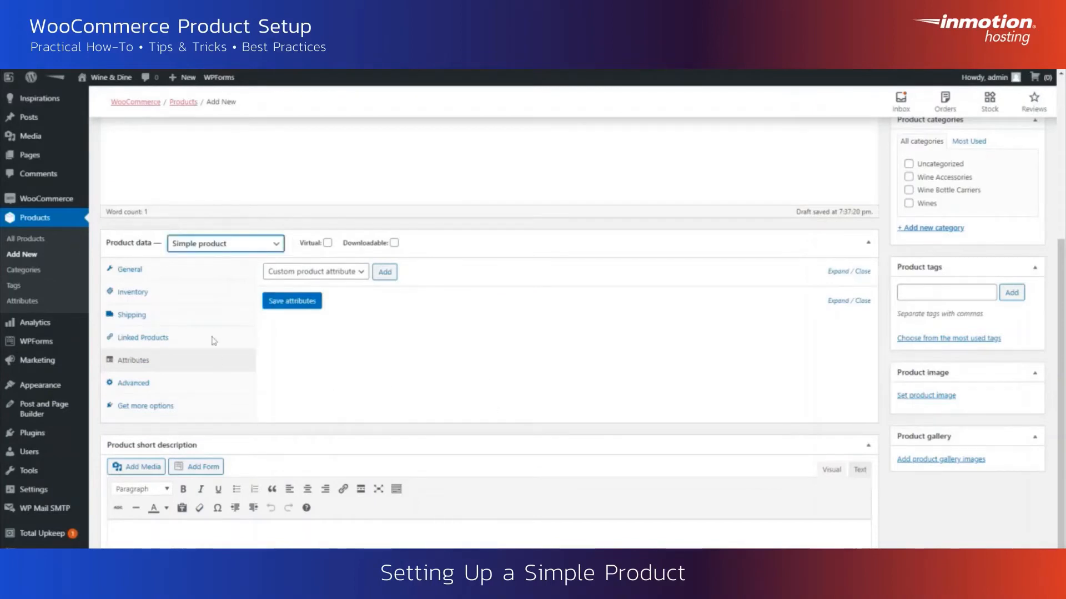
click(518, 366)
click(133, 383)
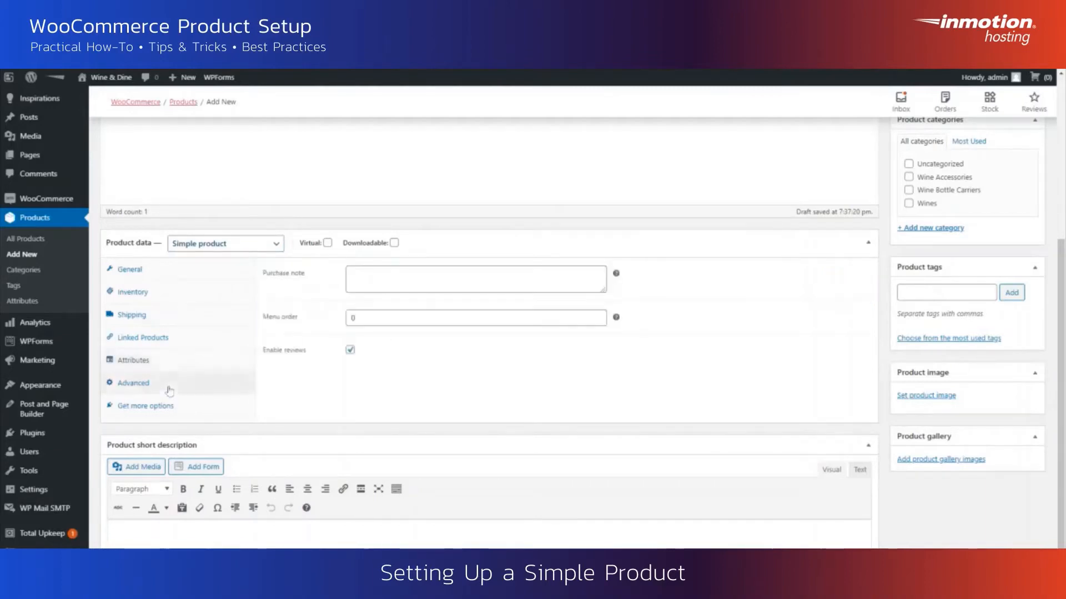
click(355, 277)
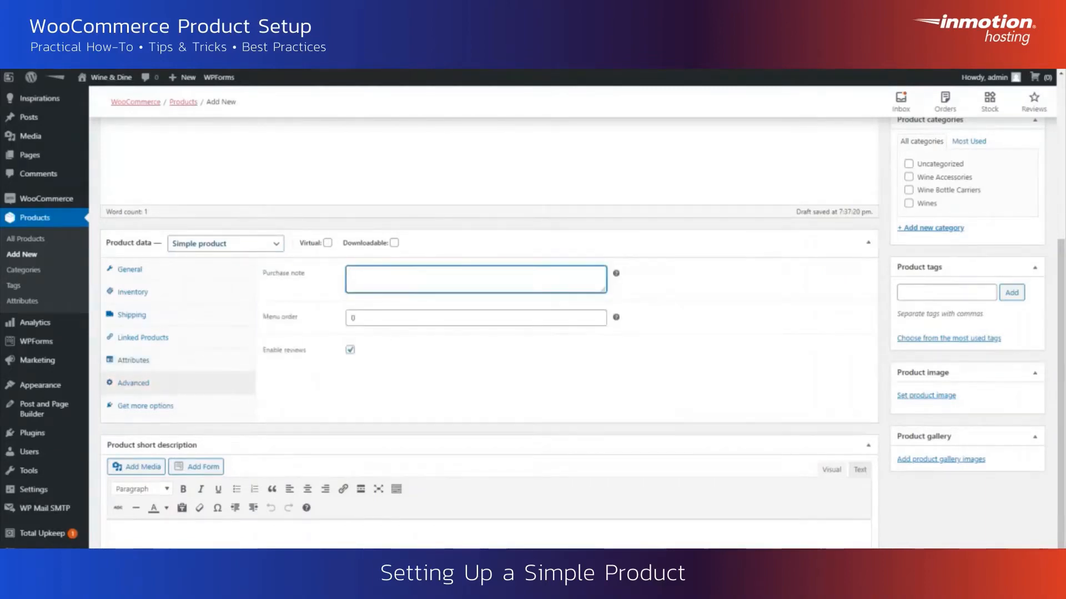
click(358, 318)
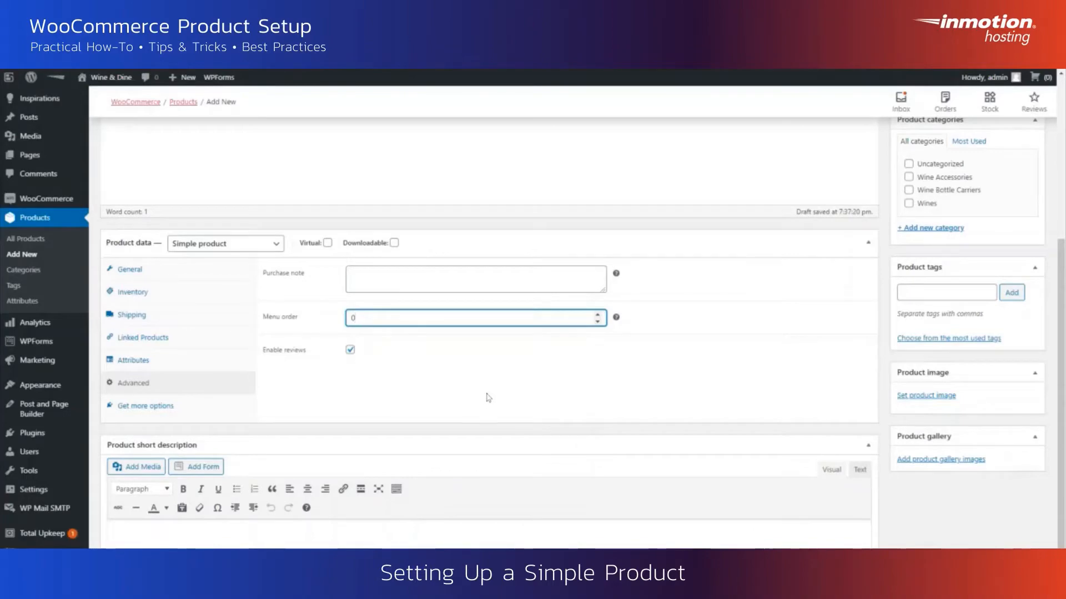
- Enter "Testing" as the product short description
scroll(488, 398, down, 1)
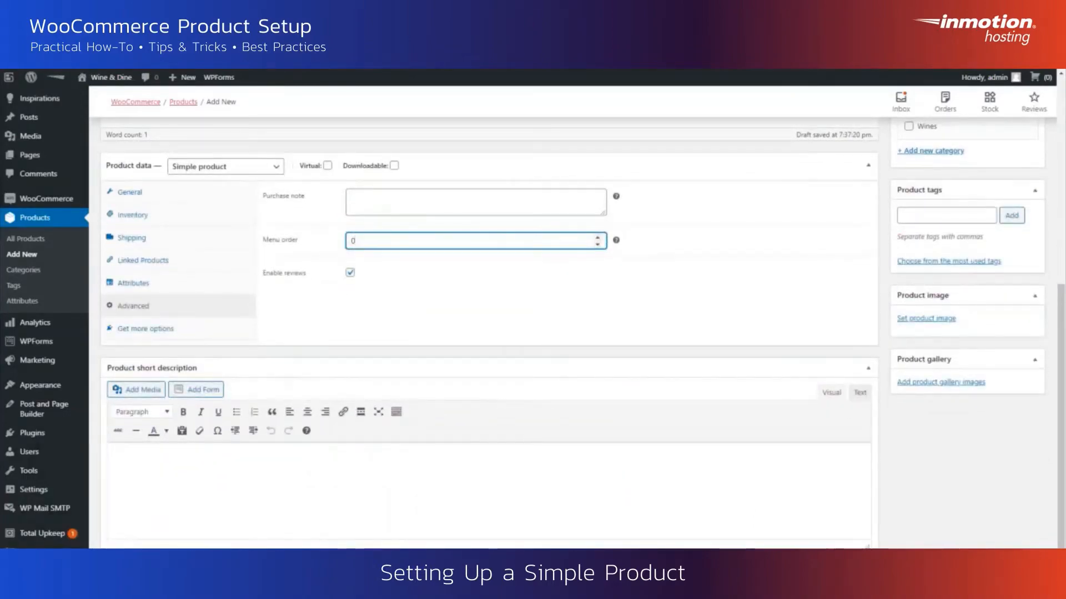
click(108, 450)
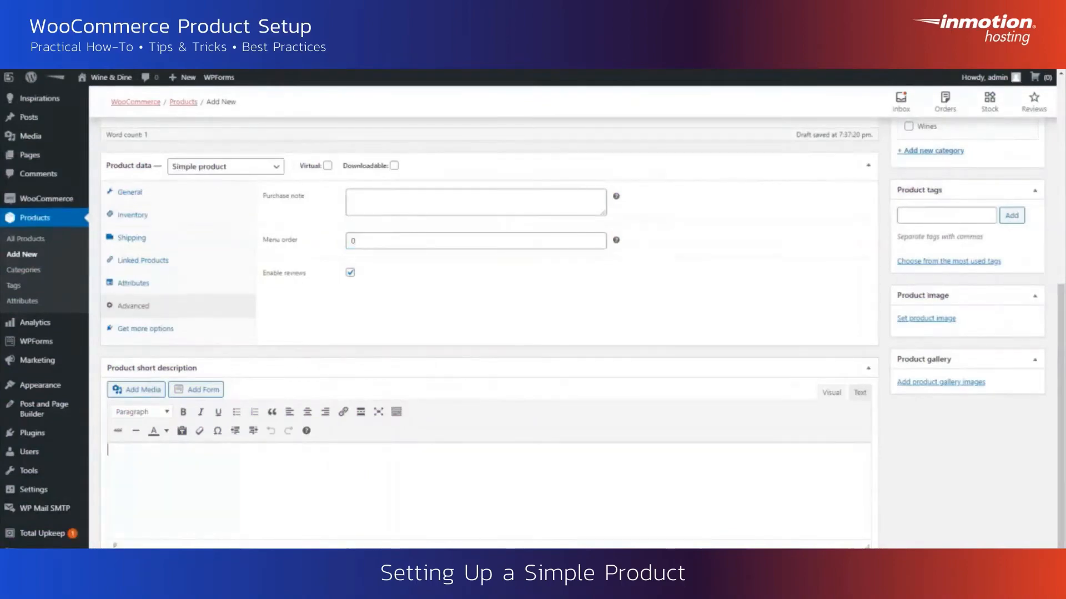
text(Testing)
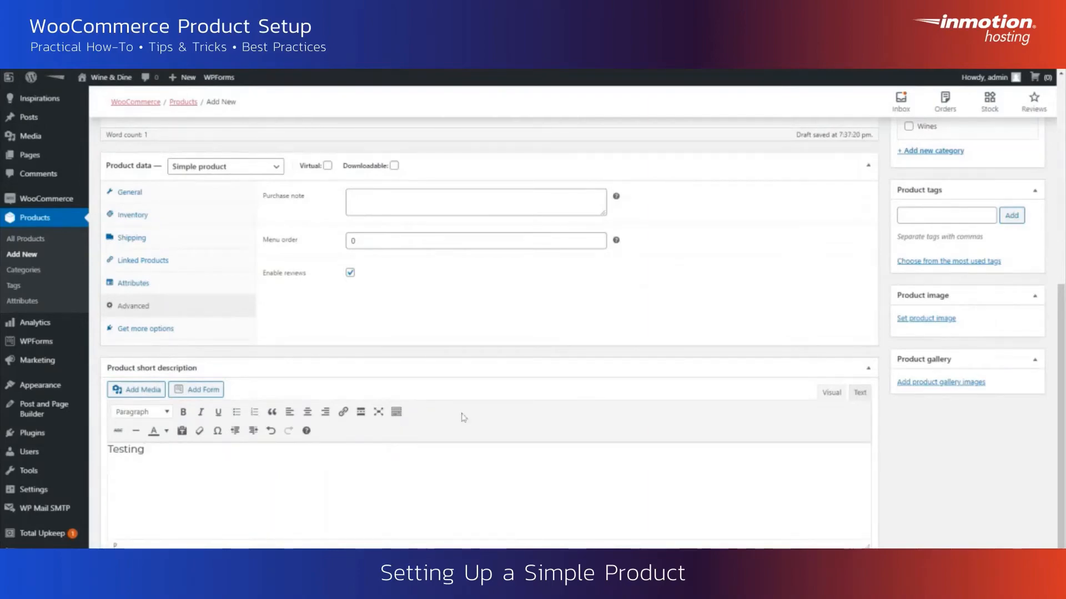
- Look over the product form, including the publish options, product categories, tags and product image sections
scroll(577, 333, up, 3)
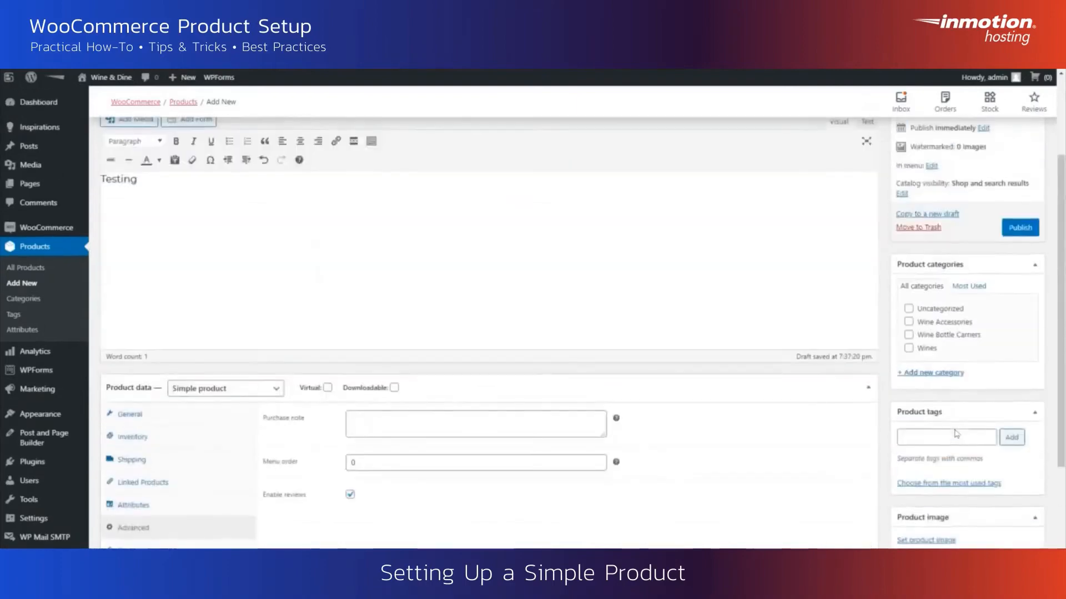
scroll(488, 333, down, 2)
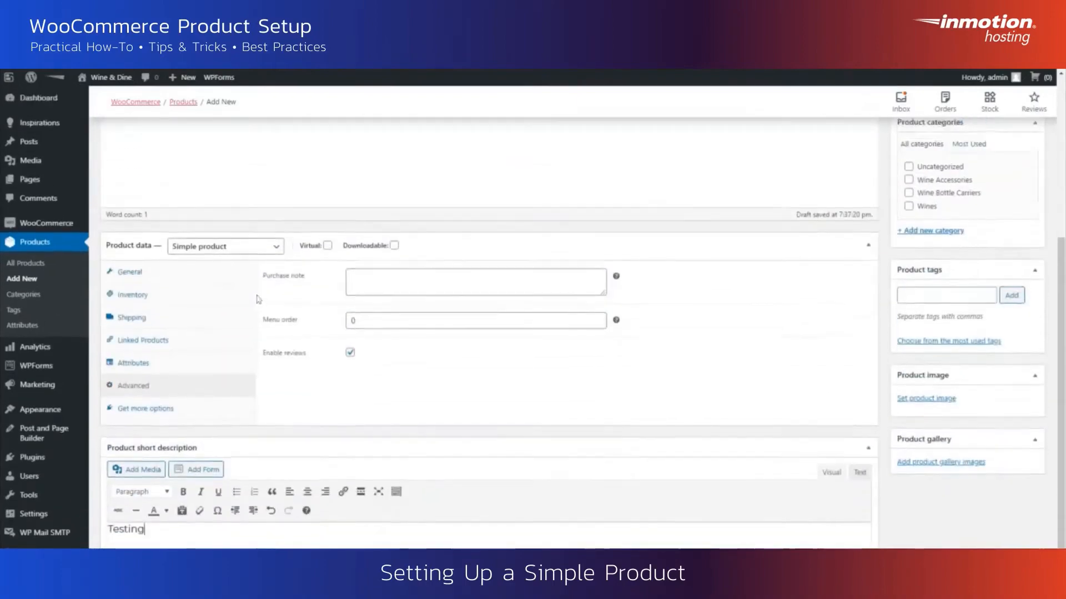
scroll(488, 333, up, 2)
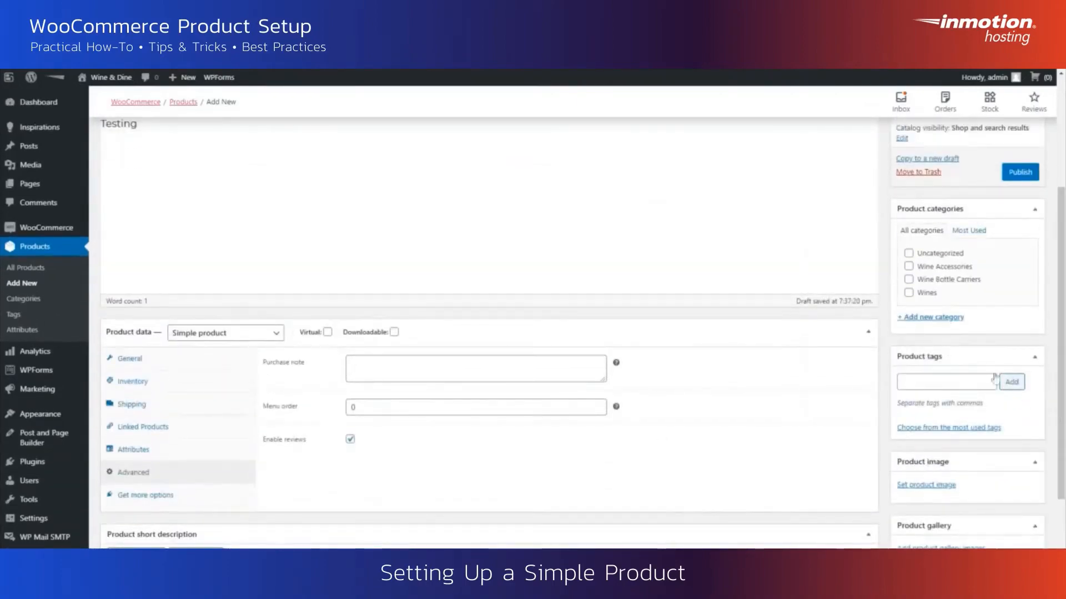
scroll(1022, 494, up, 3)
scroll(1025, 477, down, 2)
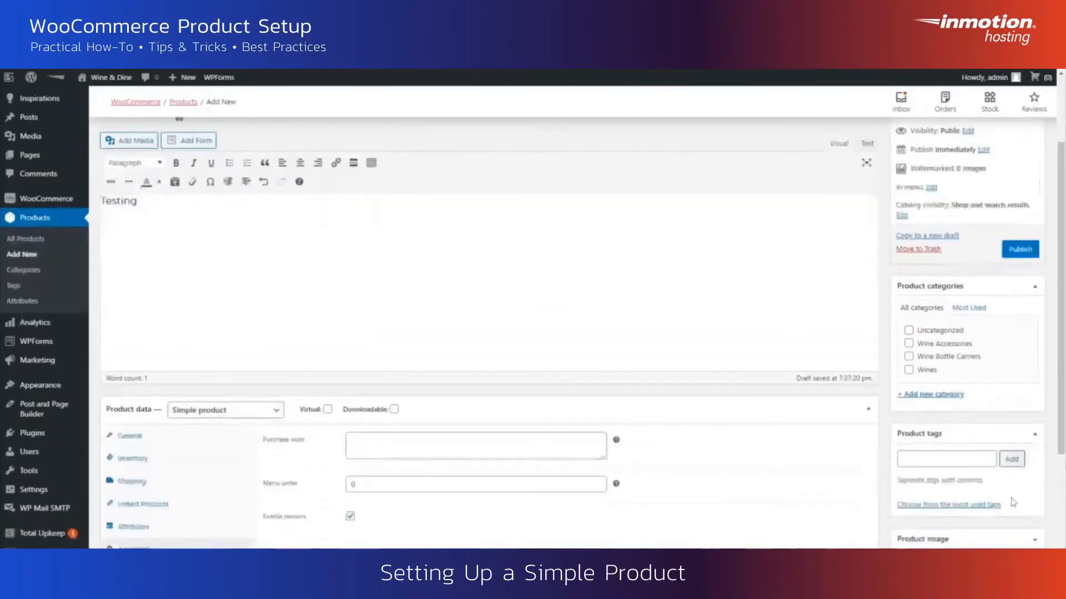
scroll(1028, 469, up, 1)
scroll(1028, 469, up, 2)
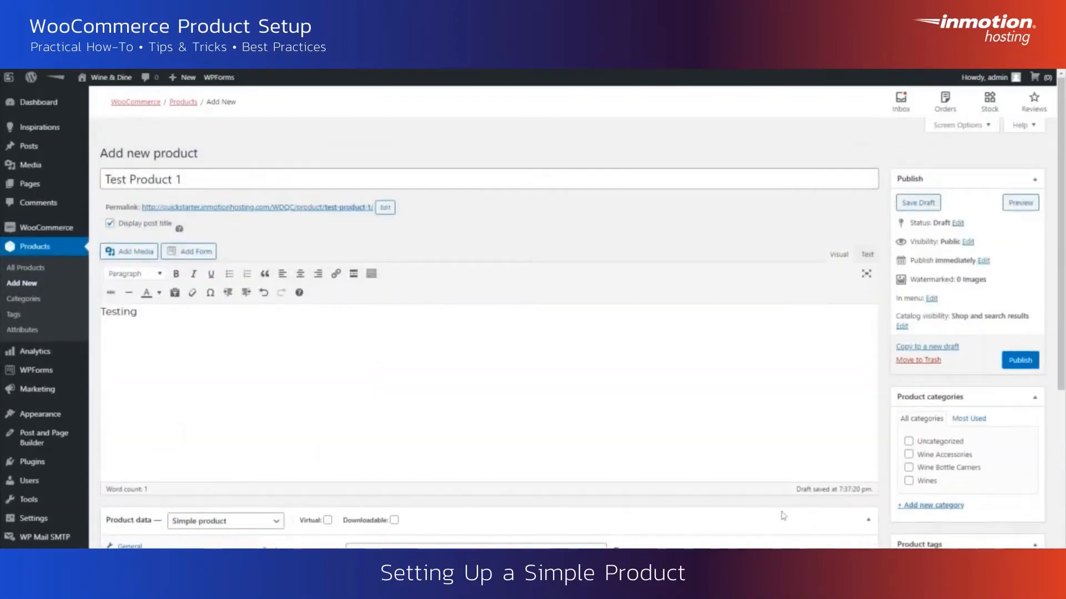
scroll(930, 520, down, 3)
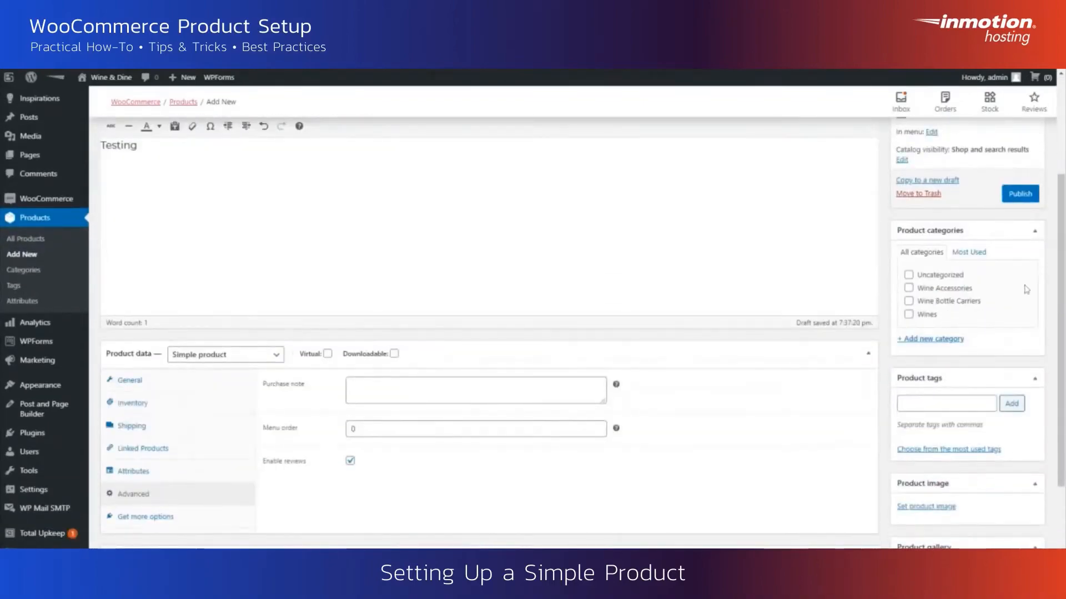
- Create two new product categories named Merlot and Champagne
click(951, 340)
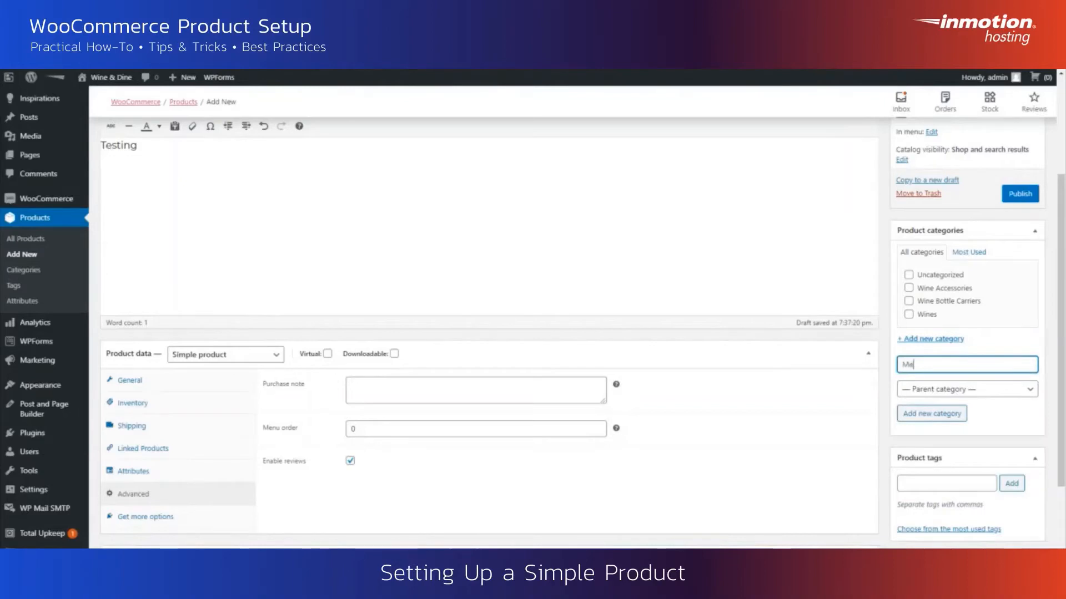
click(934, 416)
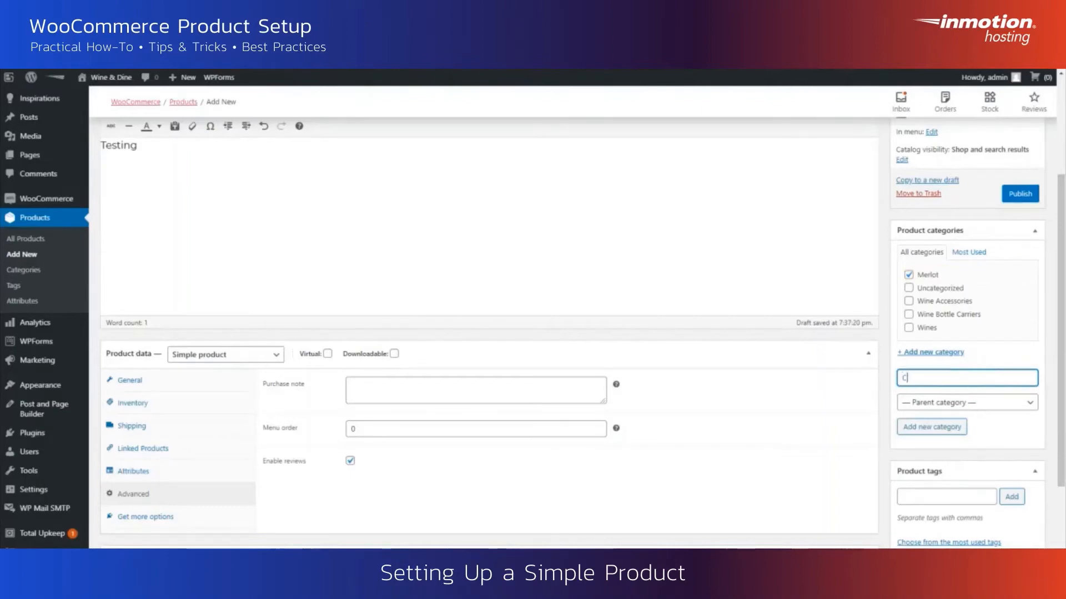
text(Champagne)
click(911, 427)
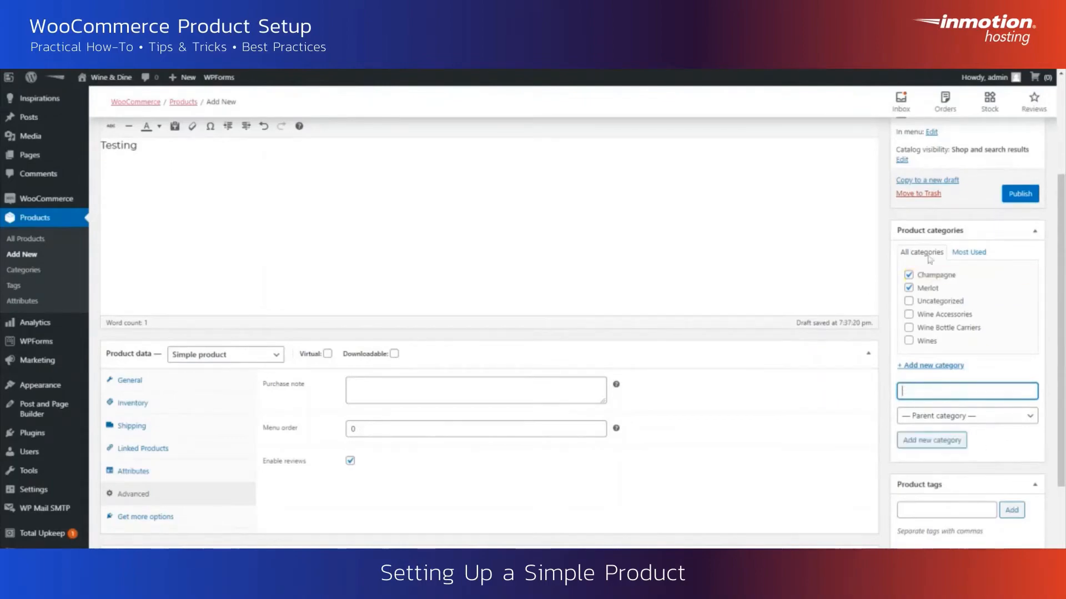
- Clear Champagne from the product's categories and assign Wine Accessories, Wines and Merlot
click(910, 288)
click(909, 275)
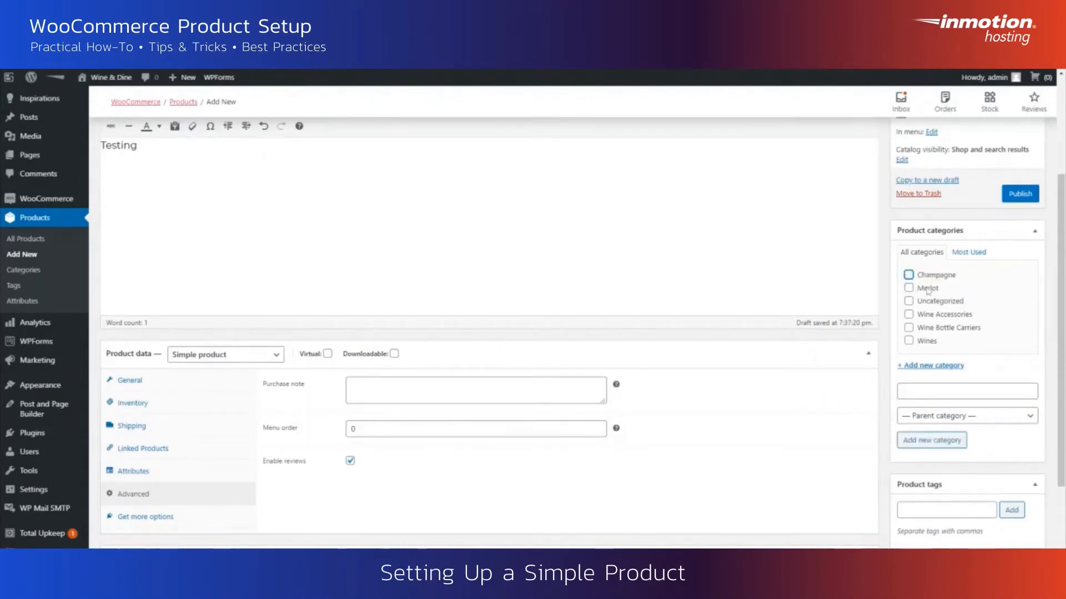
click(909, 314)
click(909, 341)
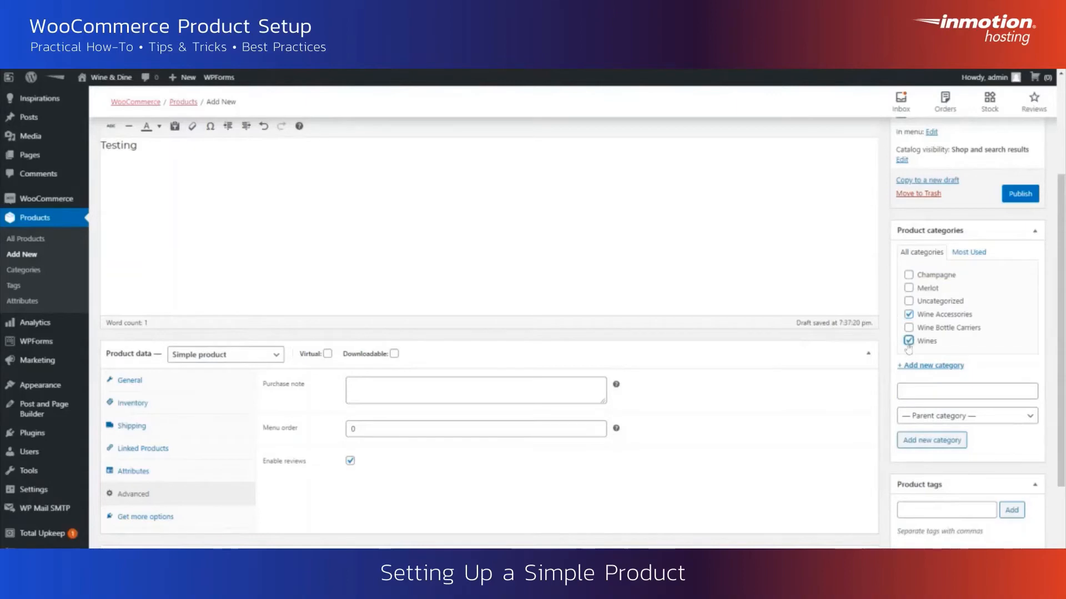
click(908, 288)
- Remove the Wines and Wine Accessories categories from the product, keeping only Merlot assigned
click(963, 422)
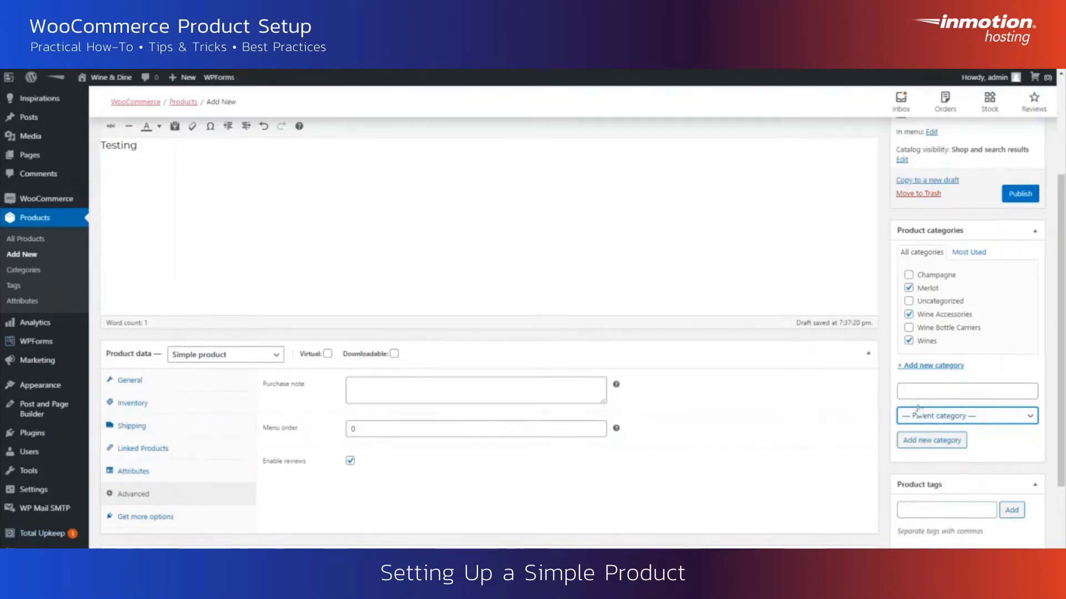
click(922, 341)
click(932, 316)
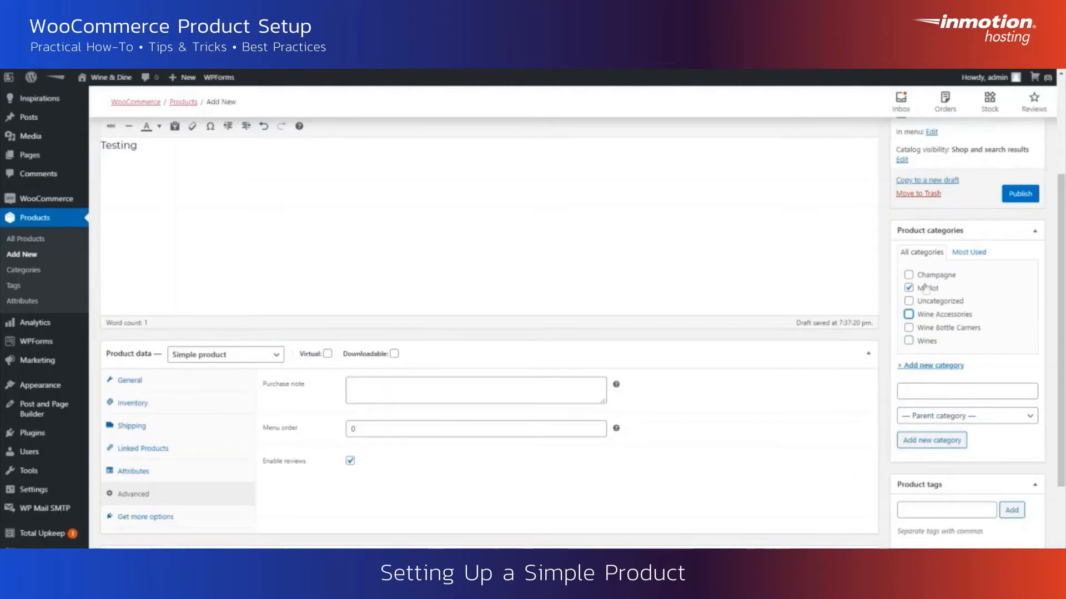
- Add the product tags Wine, Merlot and Red Wines
scroll(992, 453, down, 2)
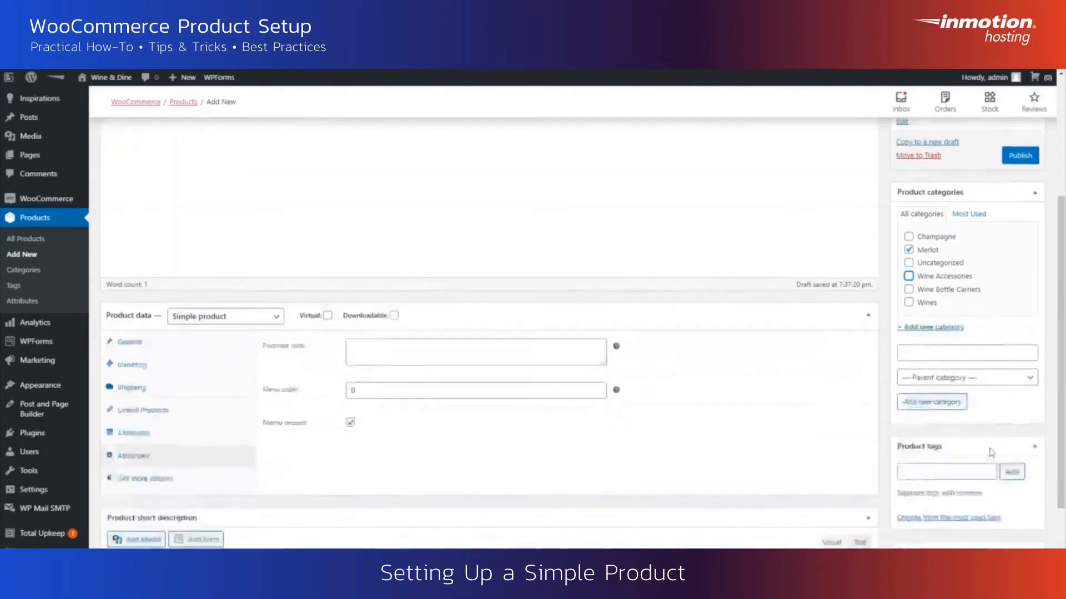
click(946, 399)
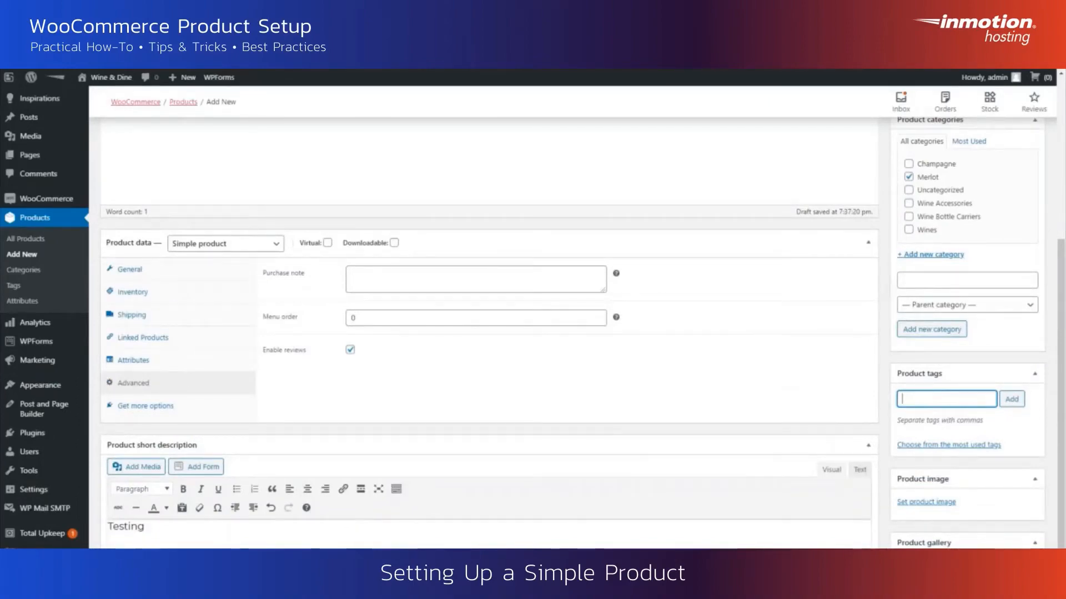
text(Wine)
key(Return)
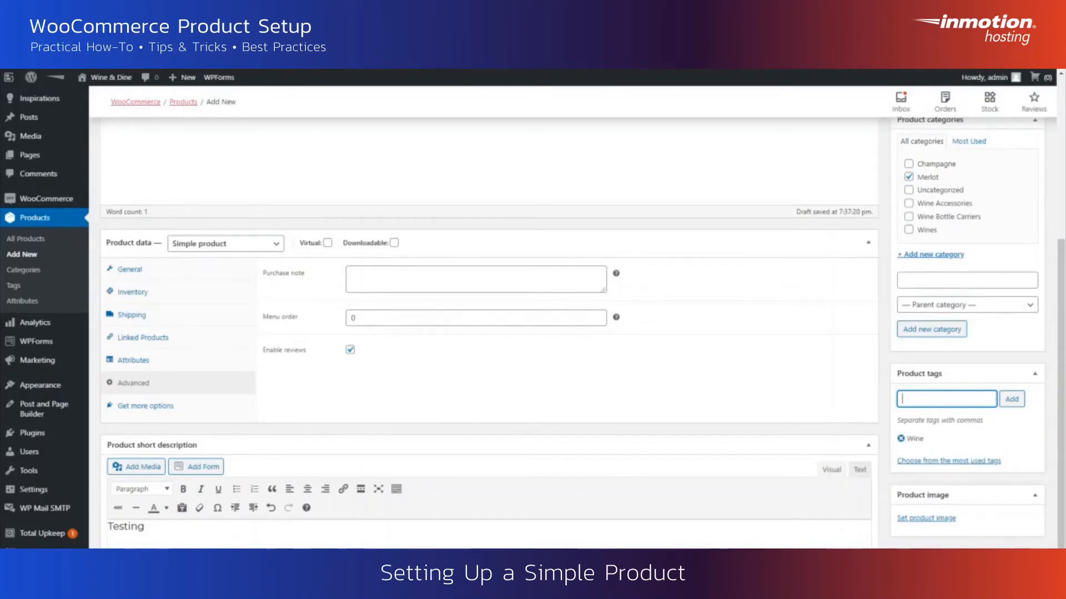
text(Merlot)
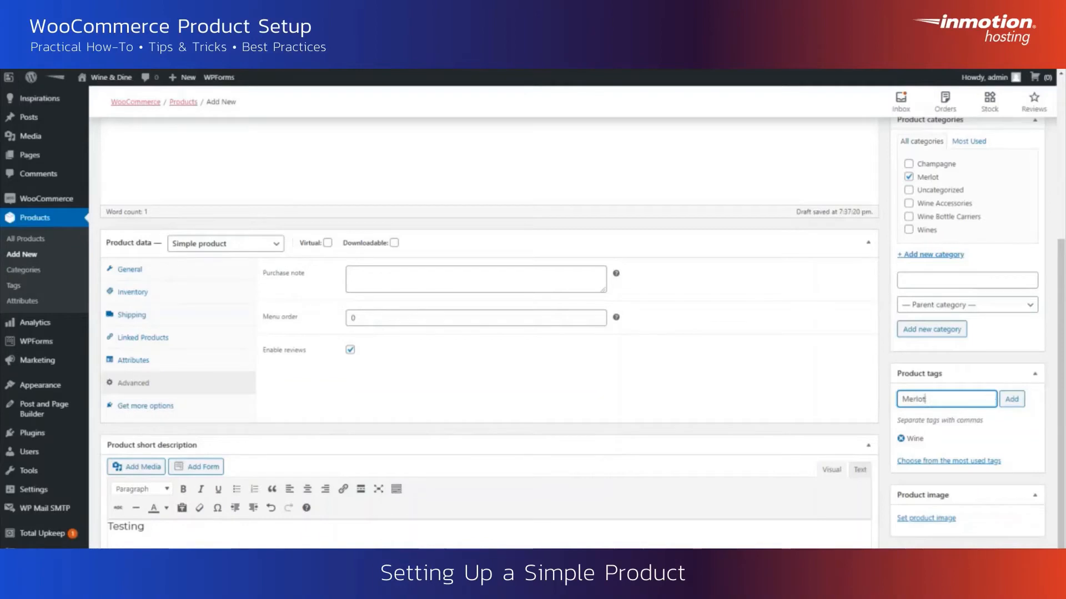
key(Return)
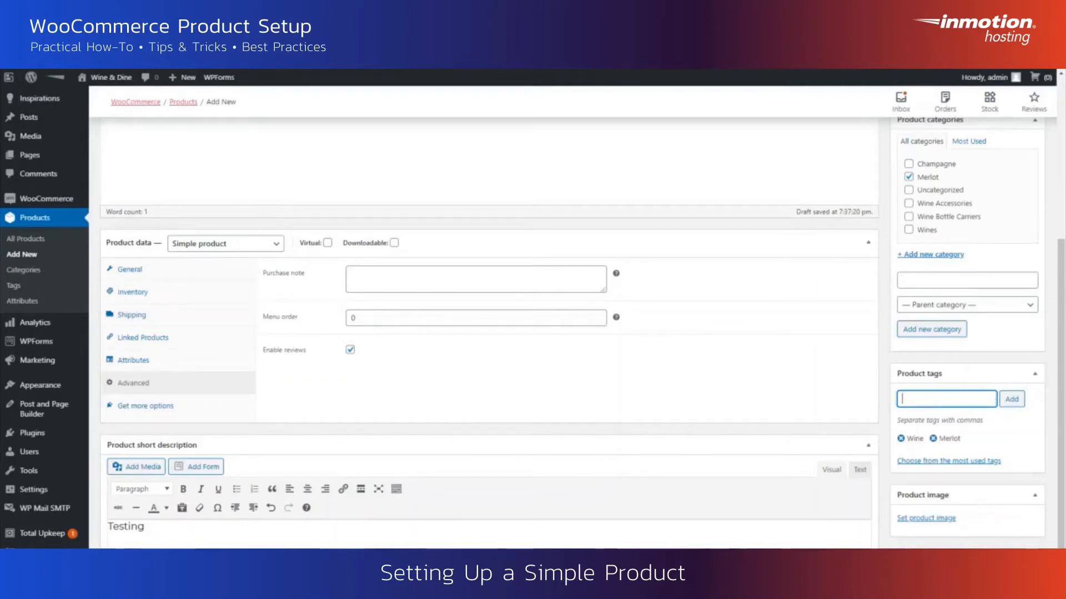
text(Red Wines)
key(Return)
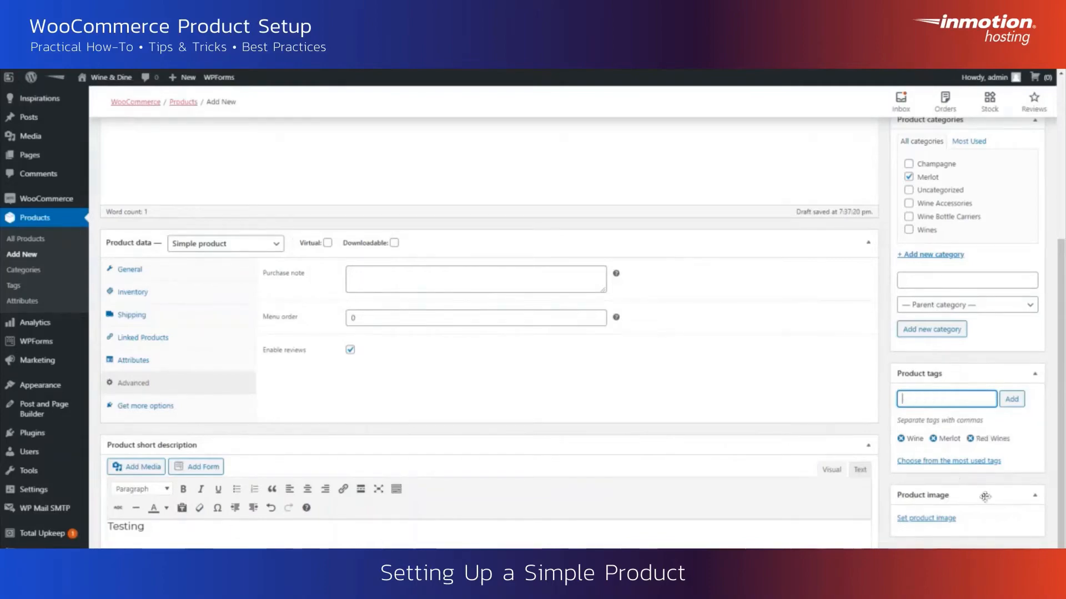
- Choose pinkwine.jpg from the media library for the product image
scroll(994, 491, down, 2)
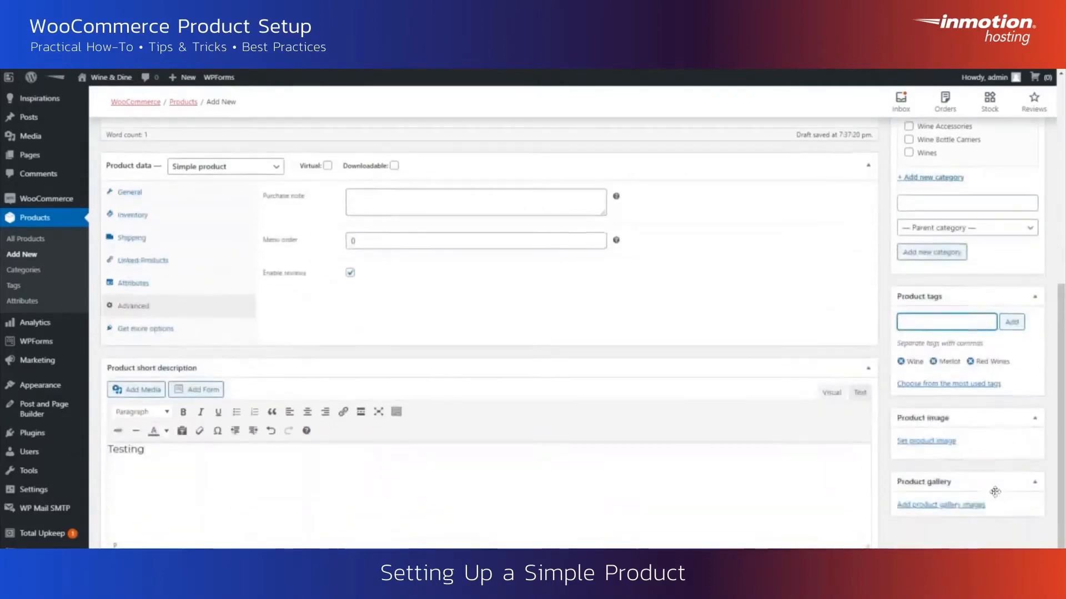
click(956, 443)
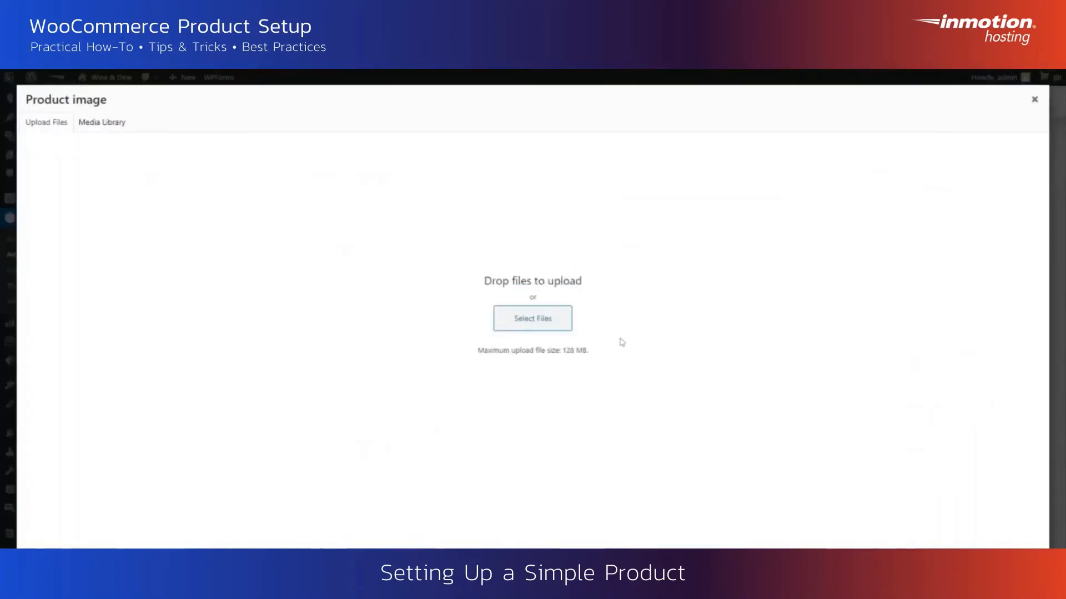
click(102, 122)
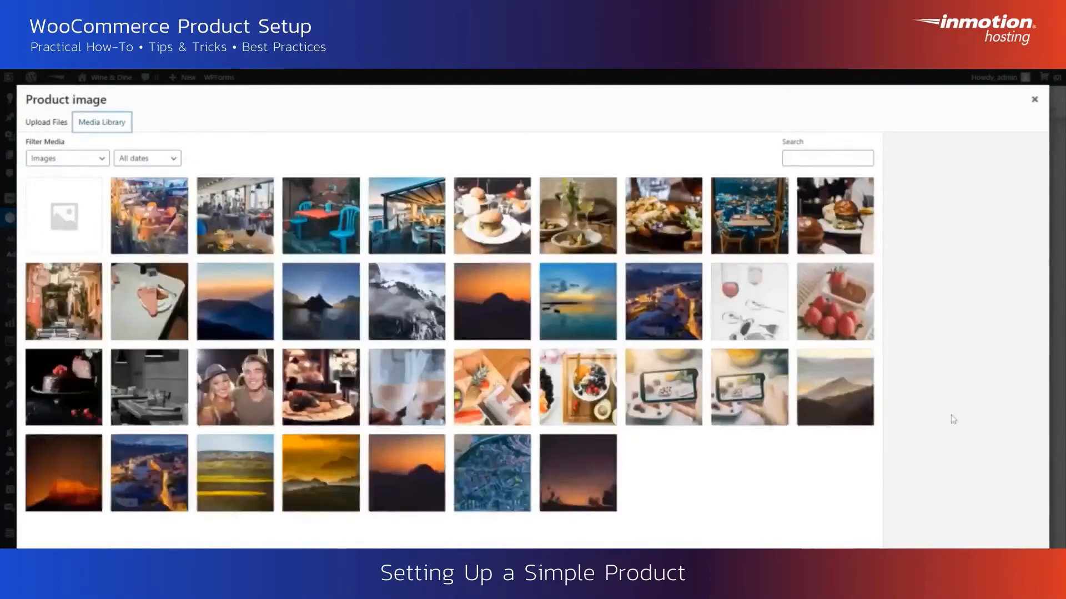
click(762, 332)
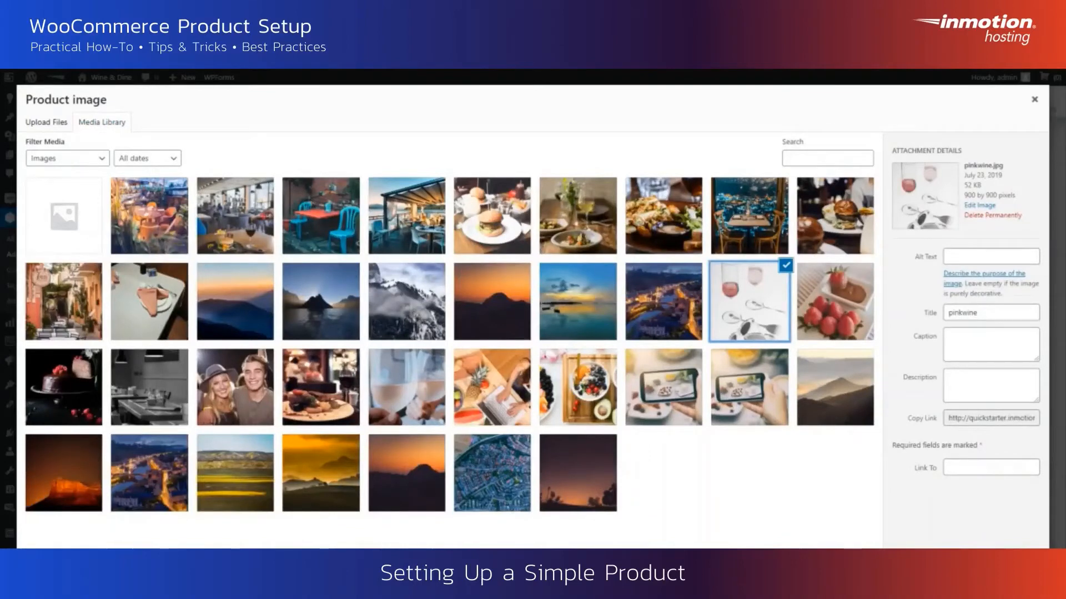
- Move the text "pinkwine" from the image's title to its alt text and set it as the product image
click(1000, 312)
key(ctrl+a)
key(ctrl+x)
click(1000, 257)
key(ctrl+v)
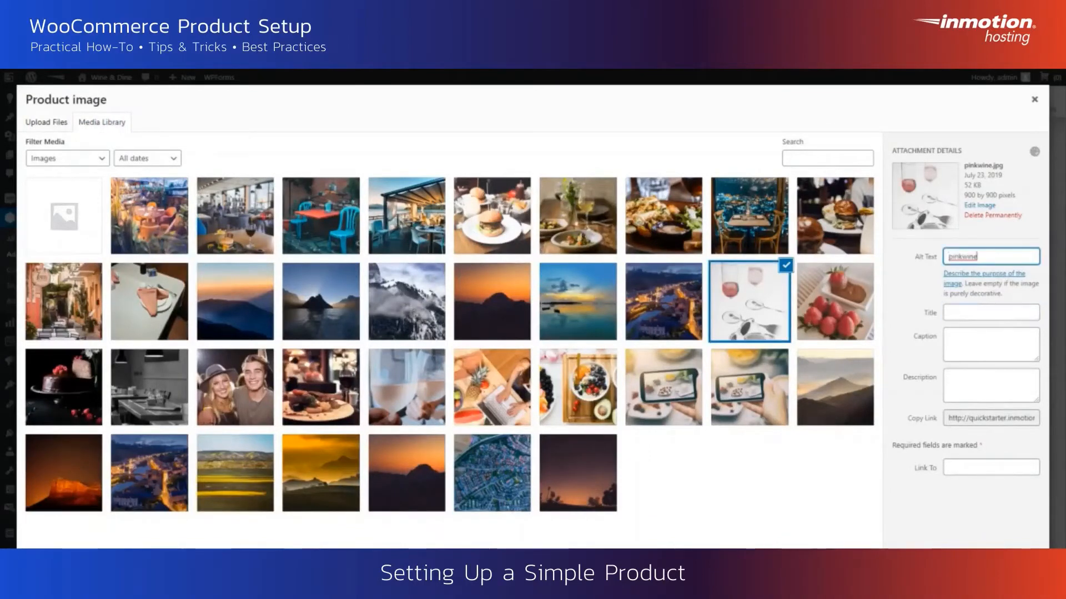
click(962, 257)
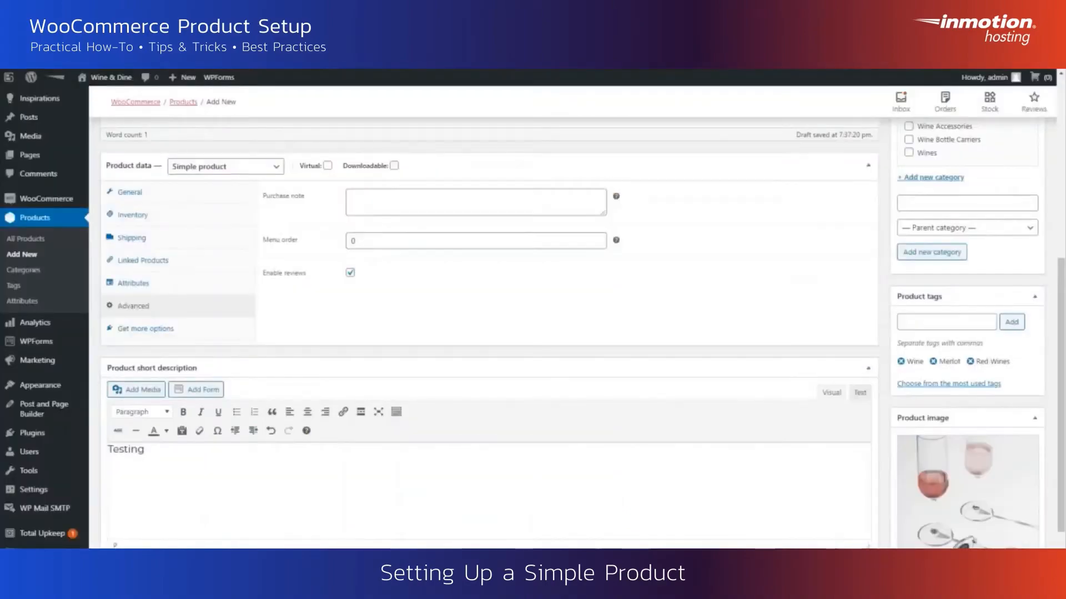
- Add the media library images d900.jpg, c1920x1080.jpg and c900.jpg to the product gallery
scroll(969, 348, down, 2)
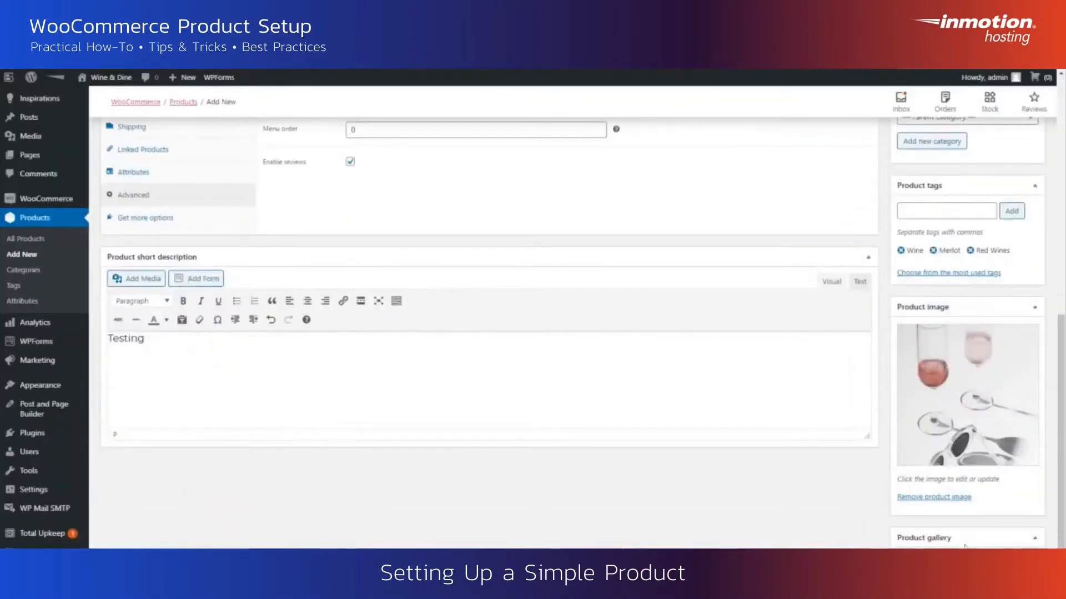
scroll(968, 348, down, 1)
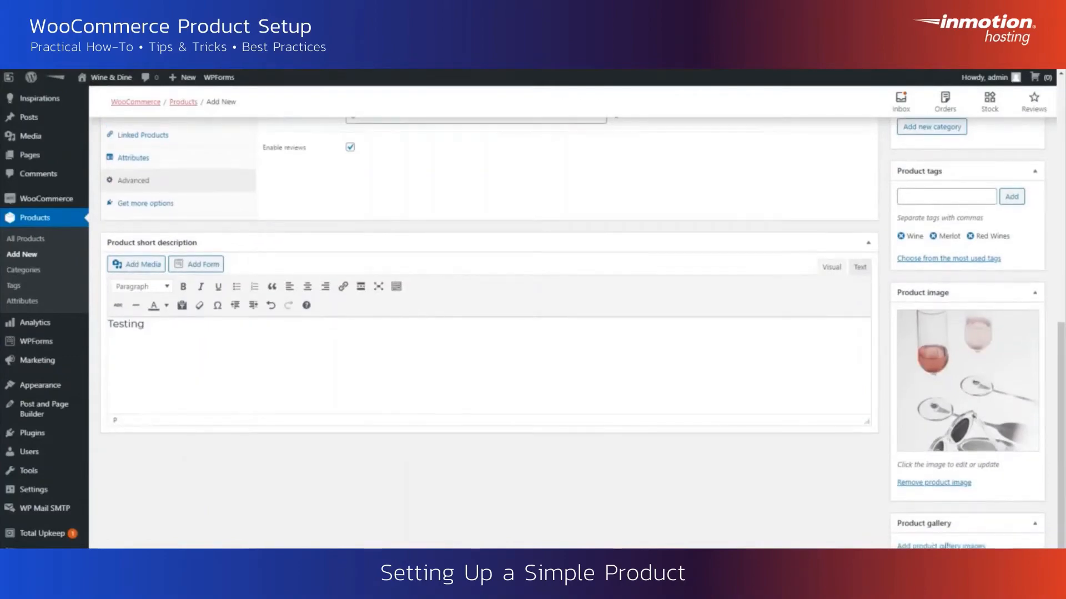
click(941, 546)
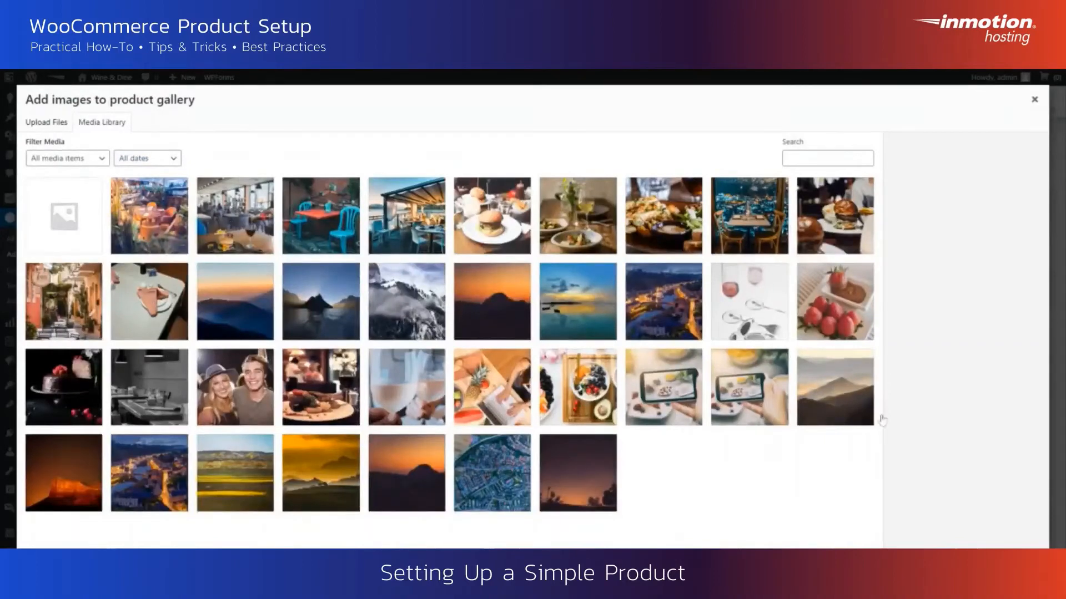
click(406, 387)
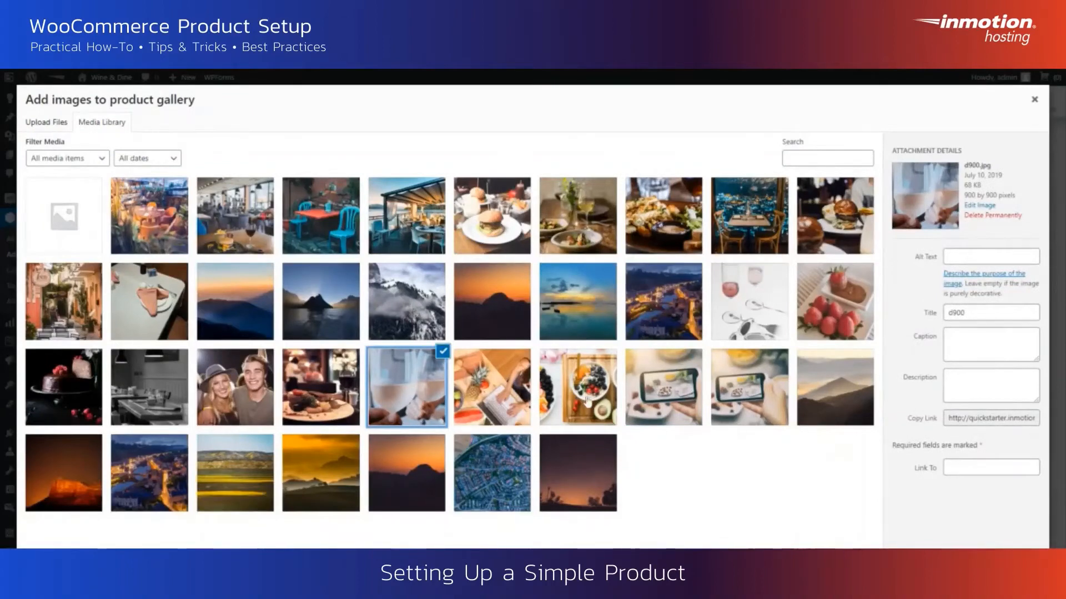
click(672, 395)
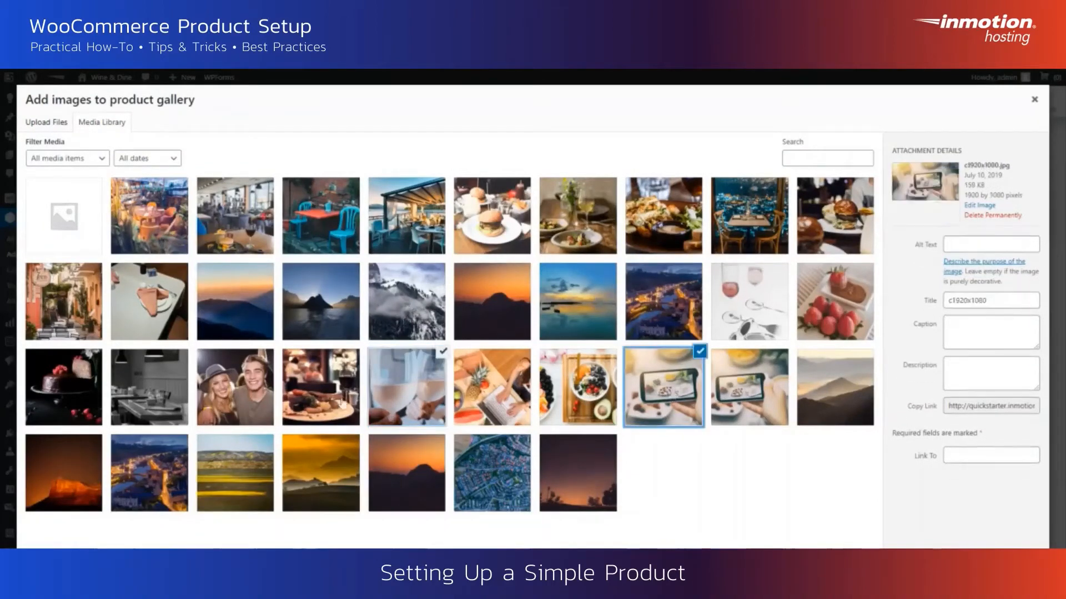
click(323, 404)
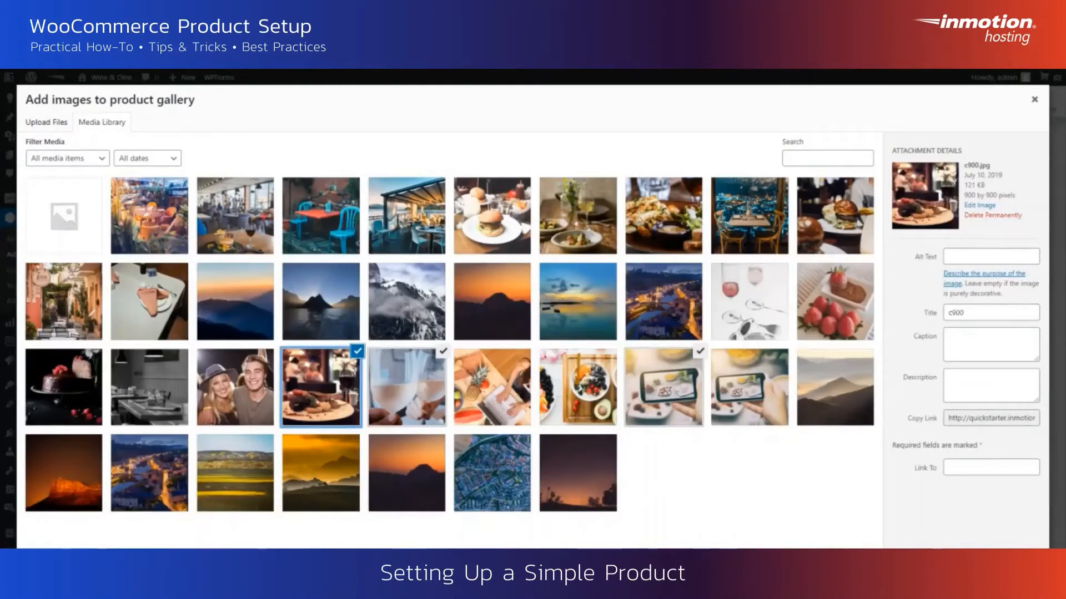
click(1009, 577)
scroll(678, 520, down, 1)
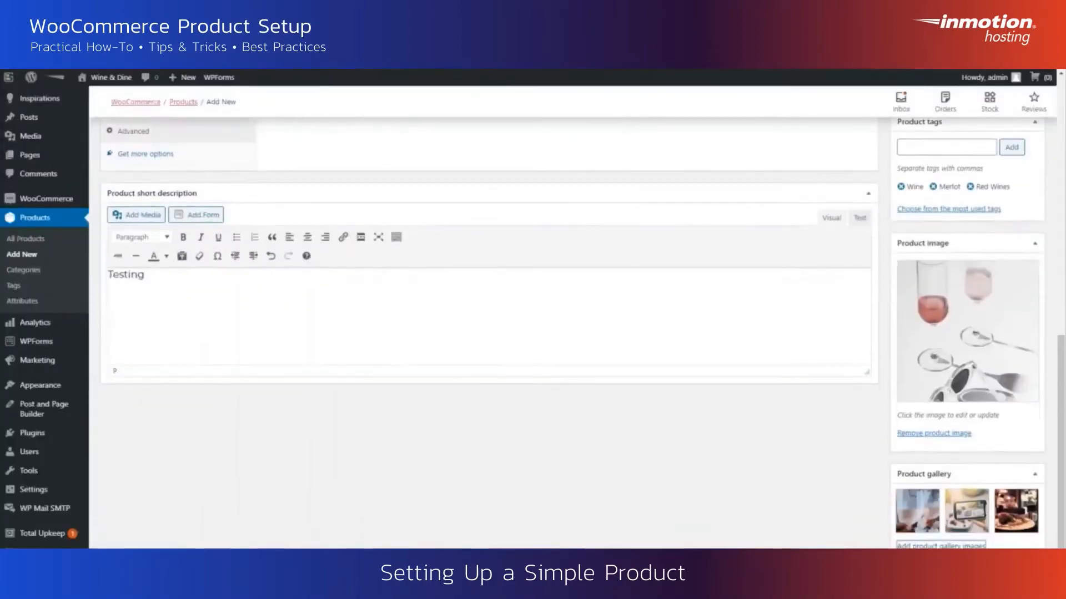
- Publish the product Test Product 1
scroll(742, 416, up, 3)
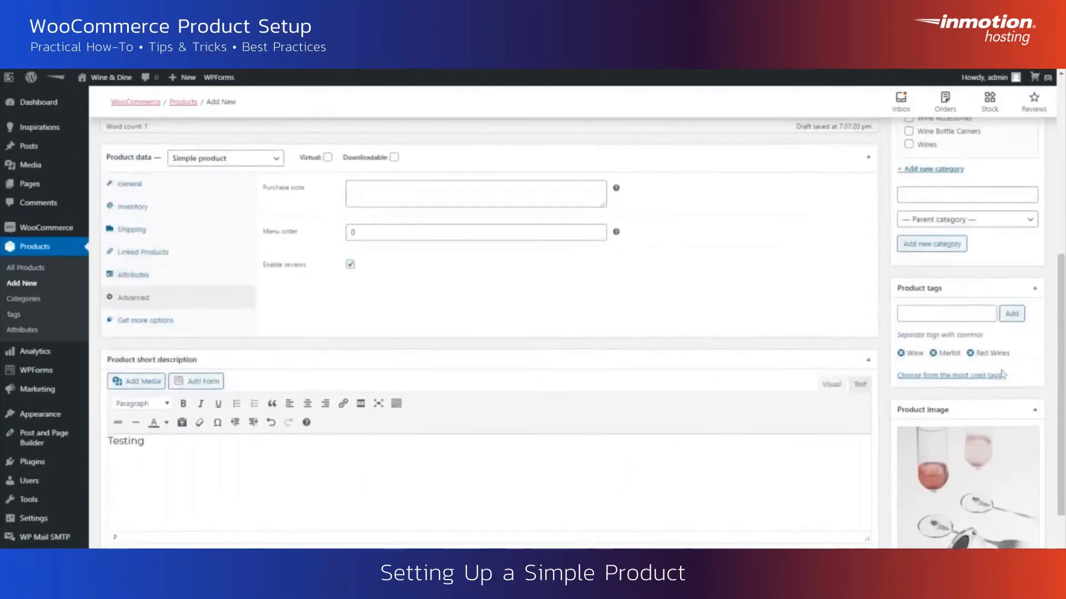
scroll(690, 279, up, 3)
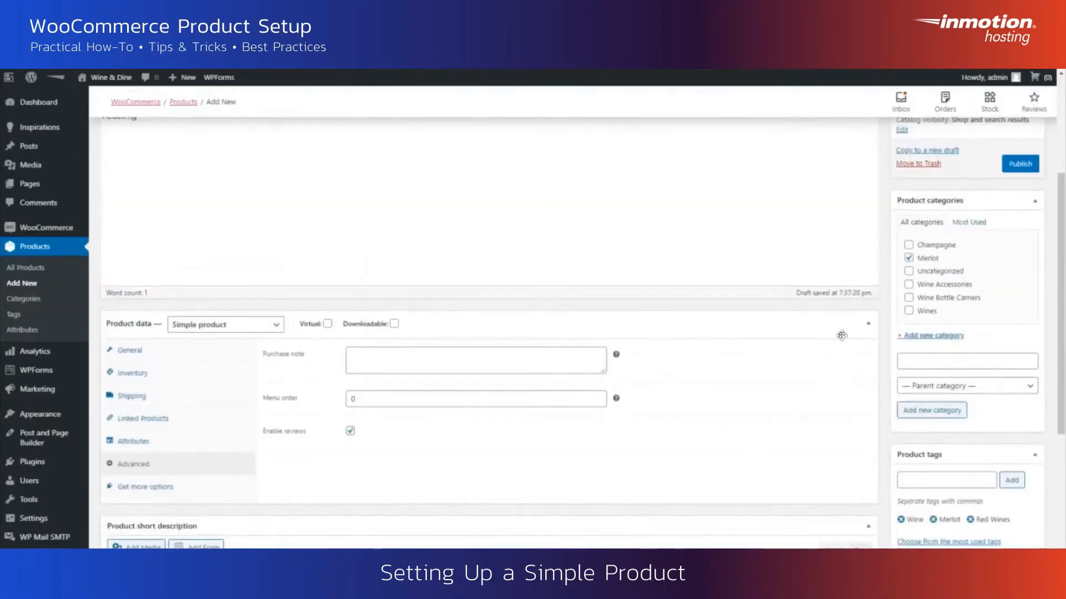
scroll(753, 439, up, 4)
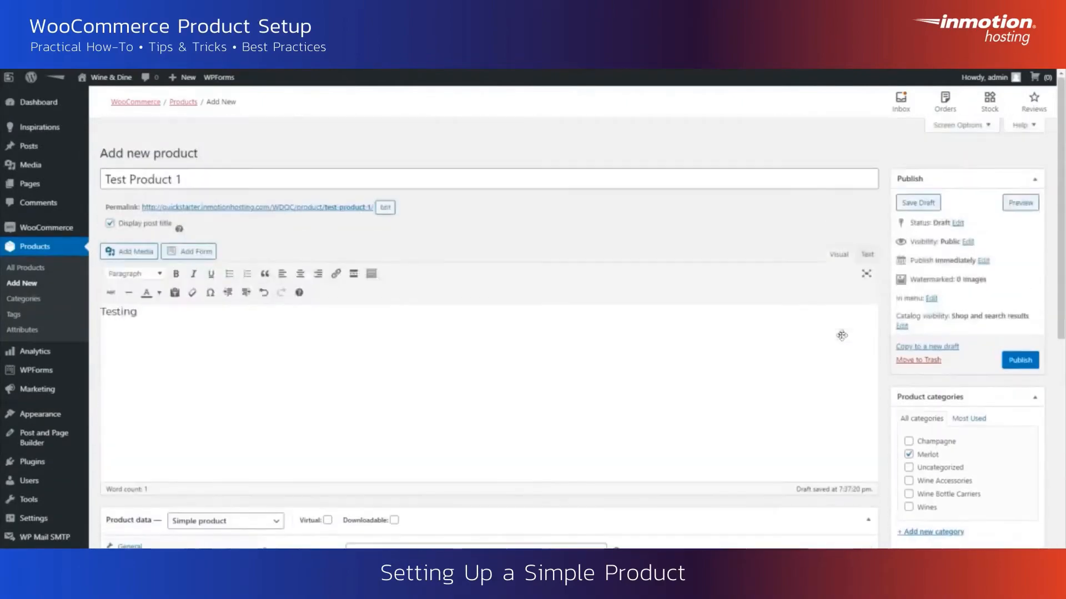
click(1020, 360)
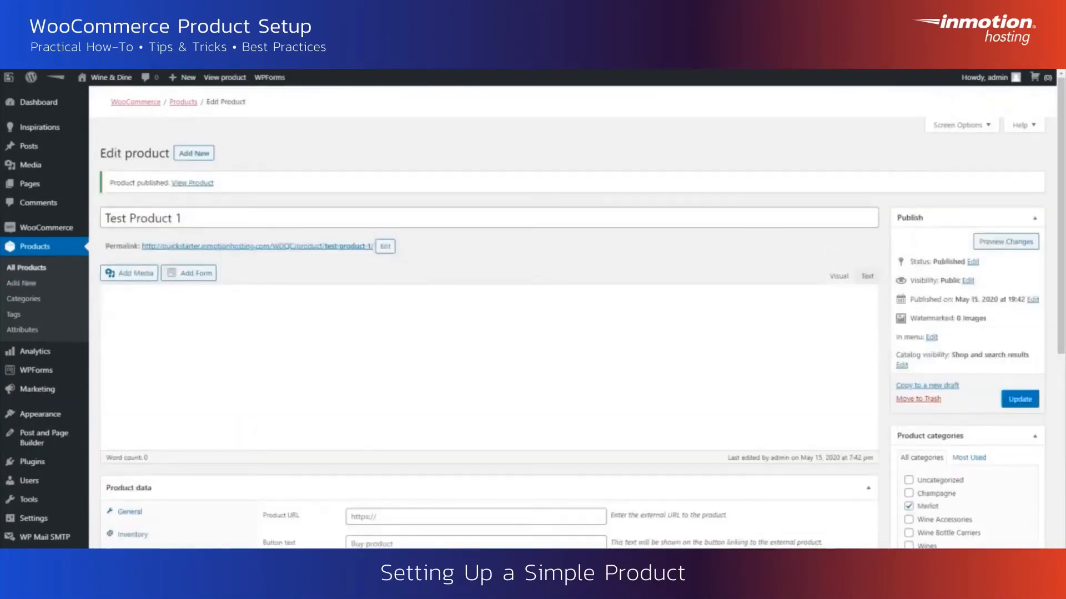
- View the published product page and check its short description, full description, additional information and reviews
click(223, 79)
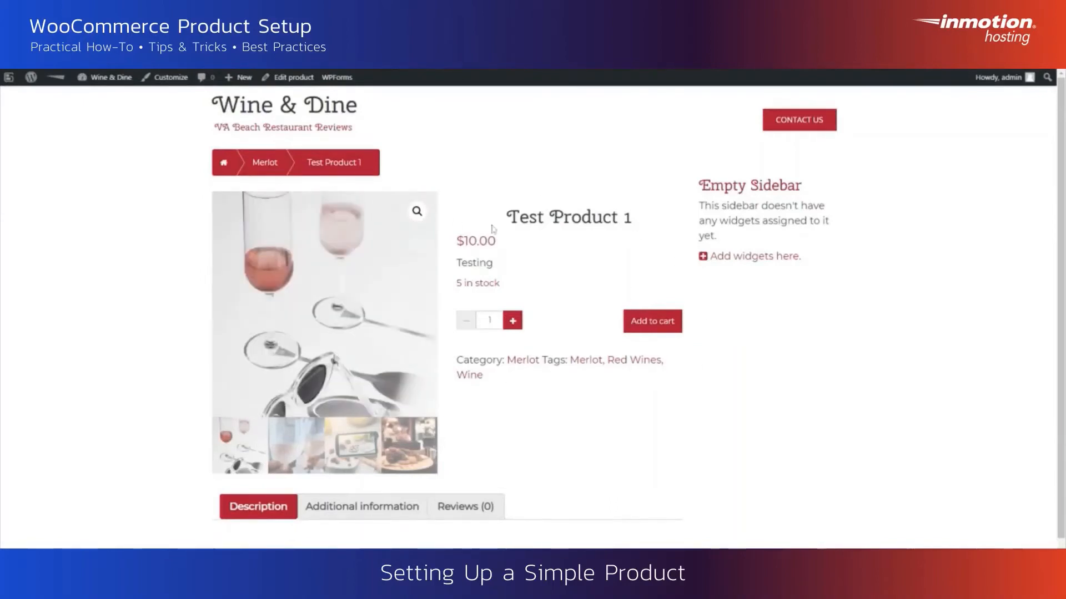
drag(494, 263, 461, 263)
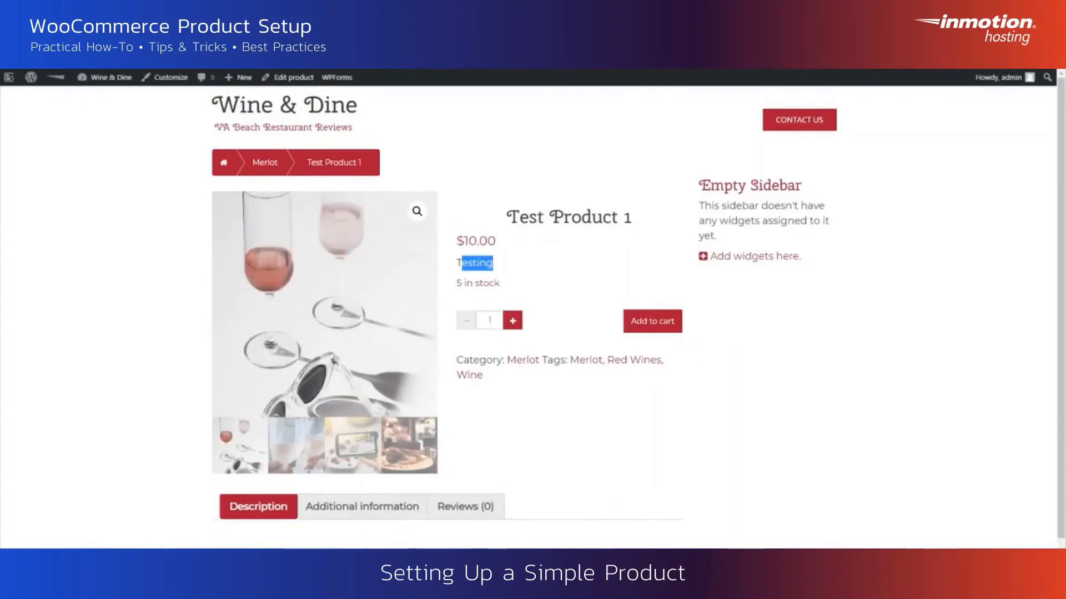
click(555, 271)
scroll(333, 499, down, 1)
drag(250, 510, 208, 519)
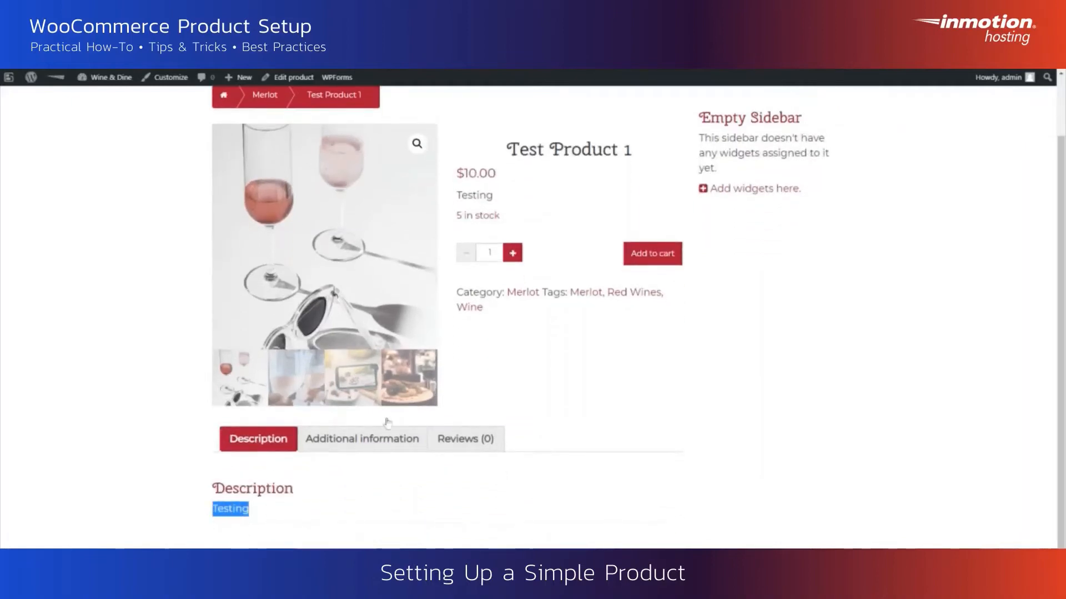
click(361, 444)
scroll(416, 468, down, 1)
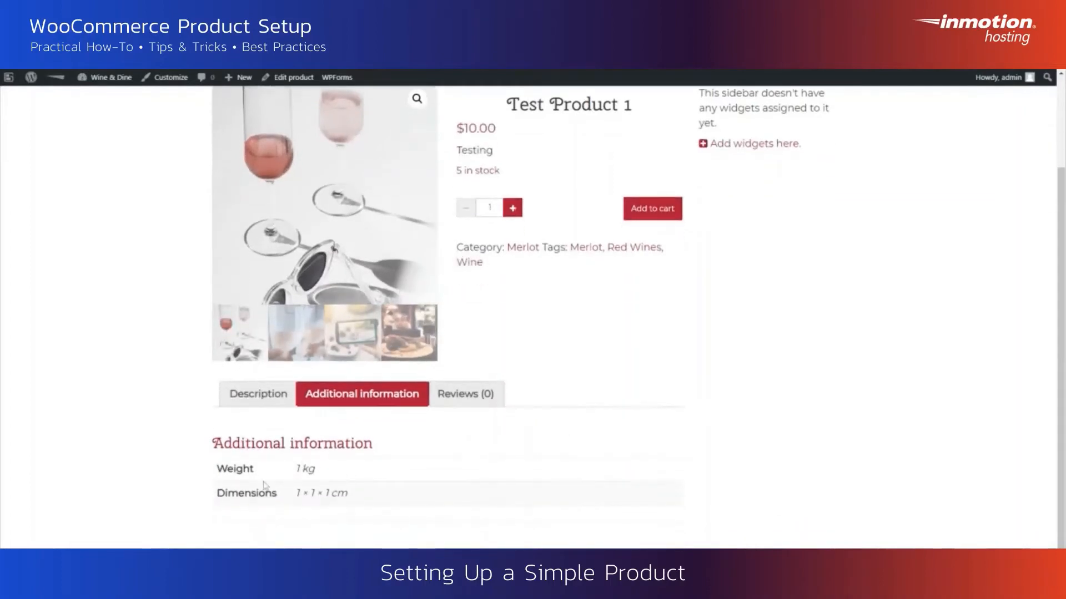
click(489, 399)
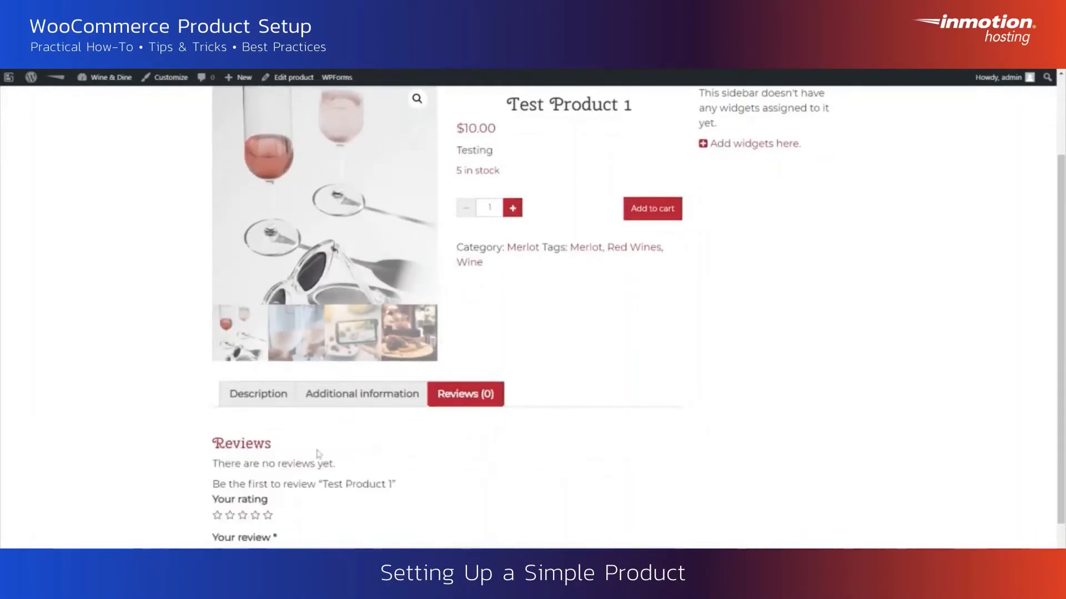
- Check the review form on the Test Product 1 page and return to the site's admin dashboard
scroll(428, 518, down, 2)
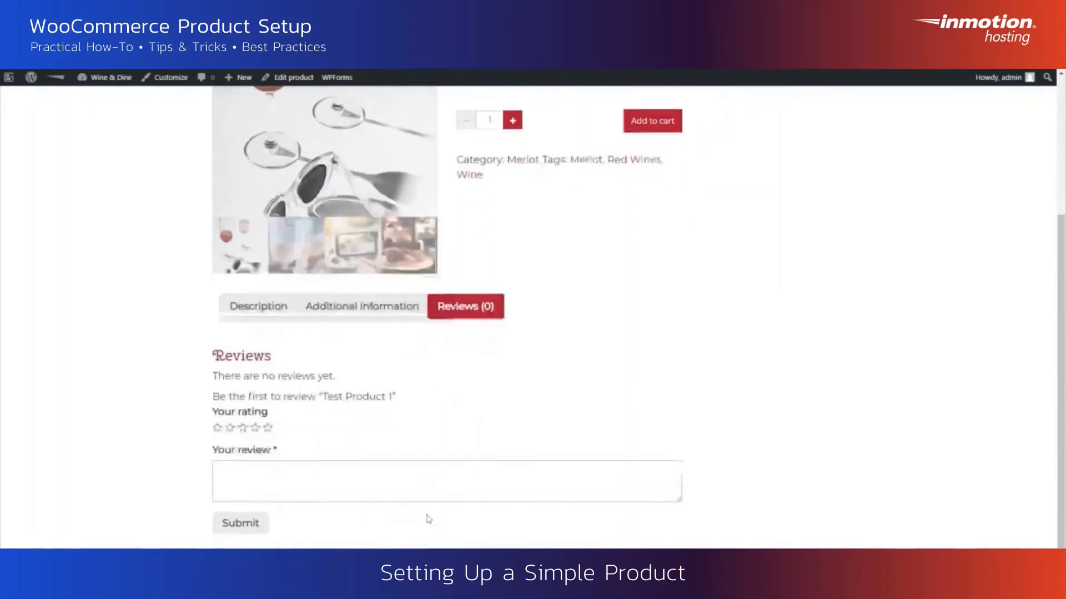
scroll(428, 518, up, 5)
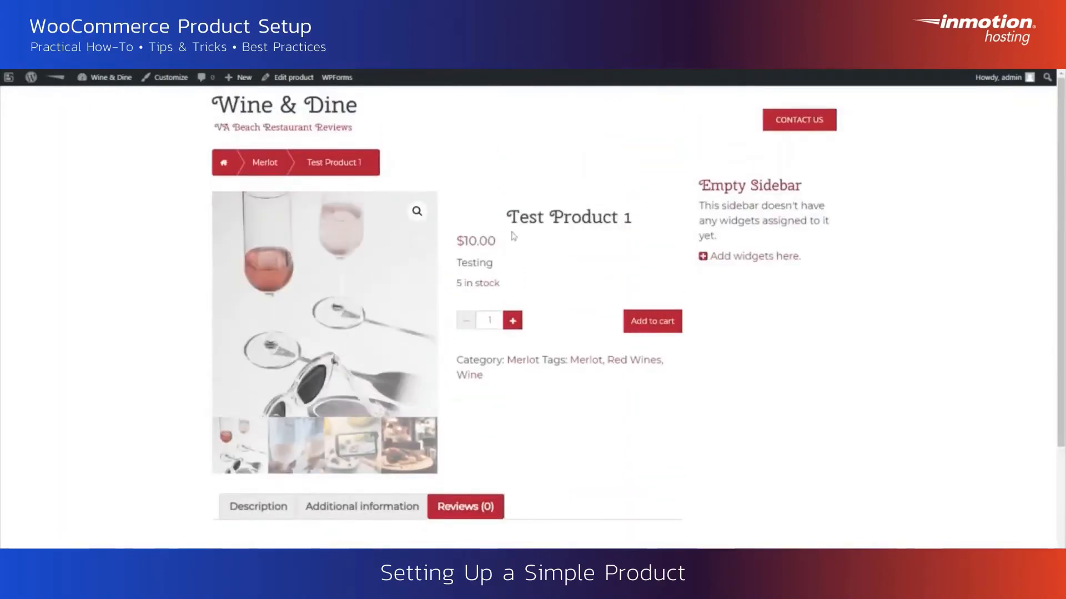
mouse_move(30, 78)
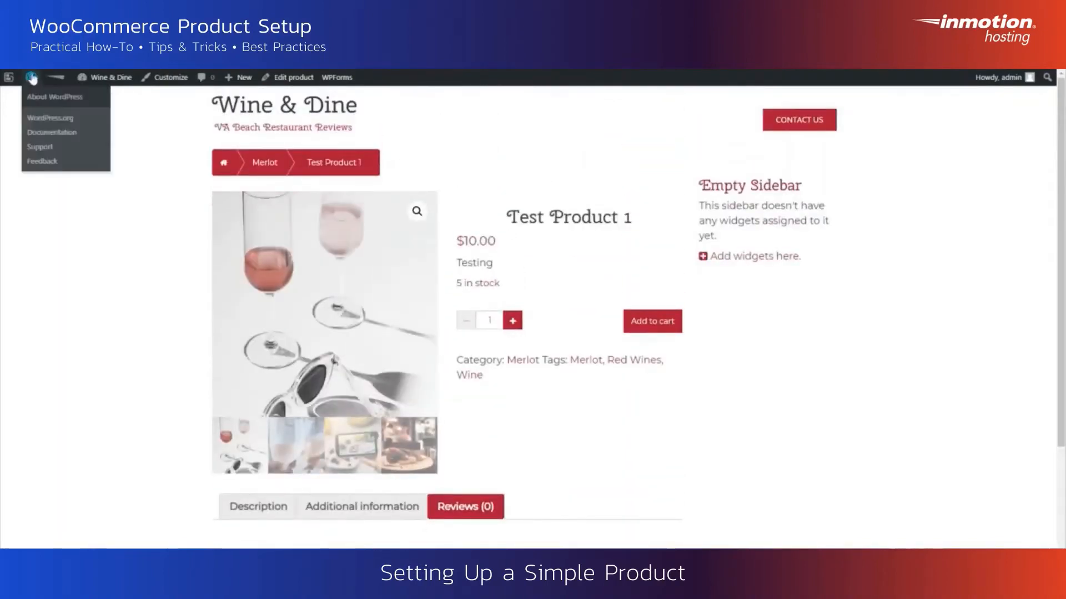
mouse_move(106, 78)
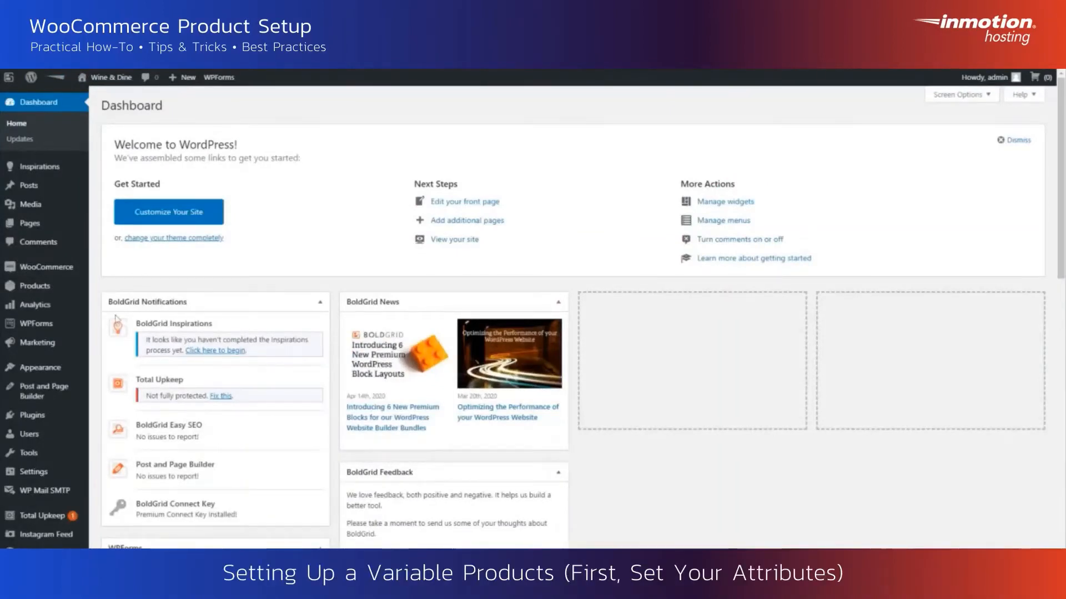
- Add a new product attribute named Color, keeping custom ordering as its default sort order
mouse_move(34, 290)
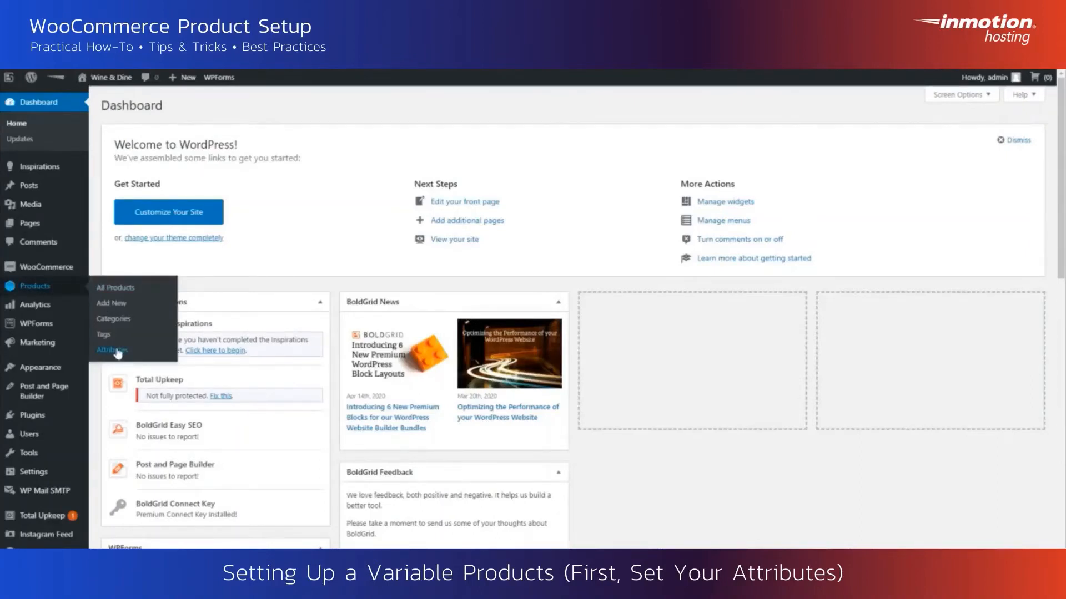
click(118, 351)
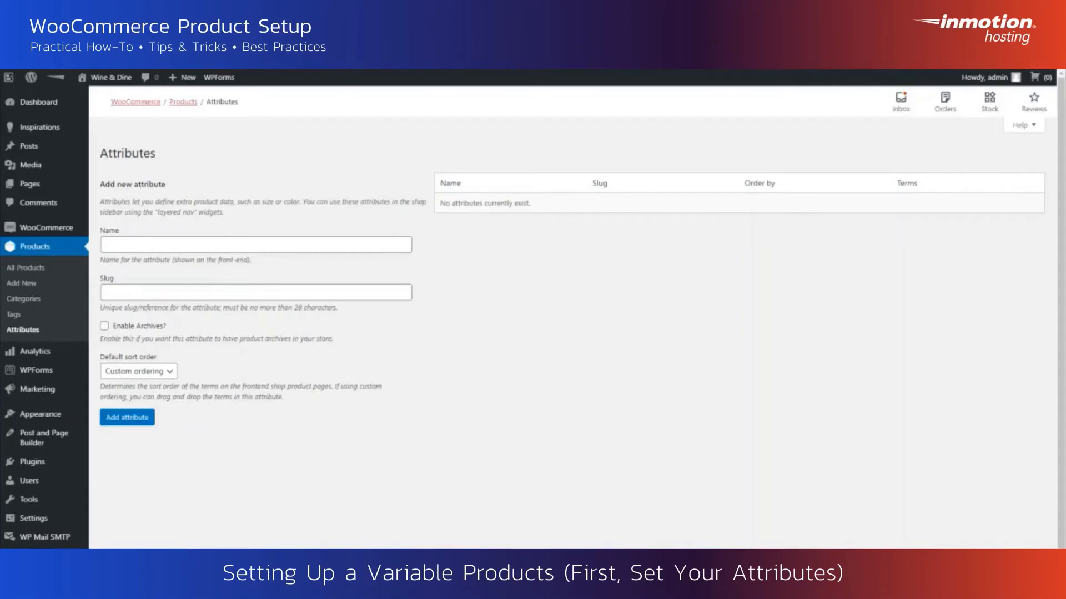
click(256, 244)
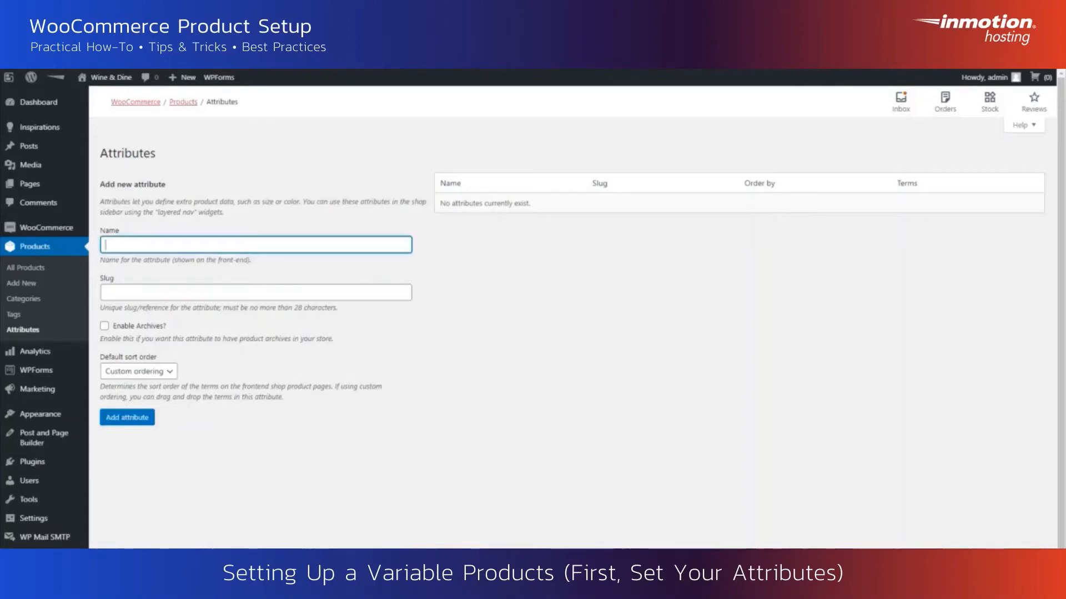
text(Color)
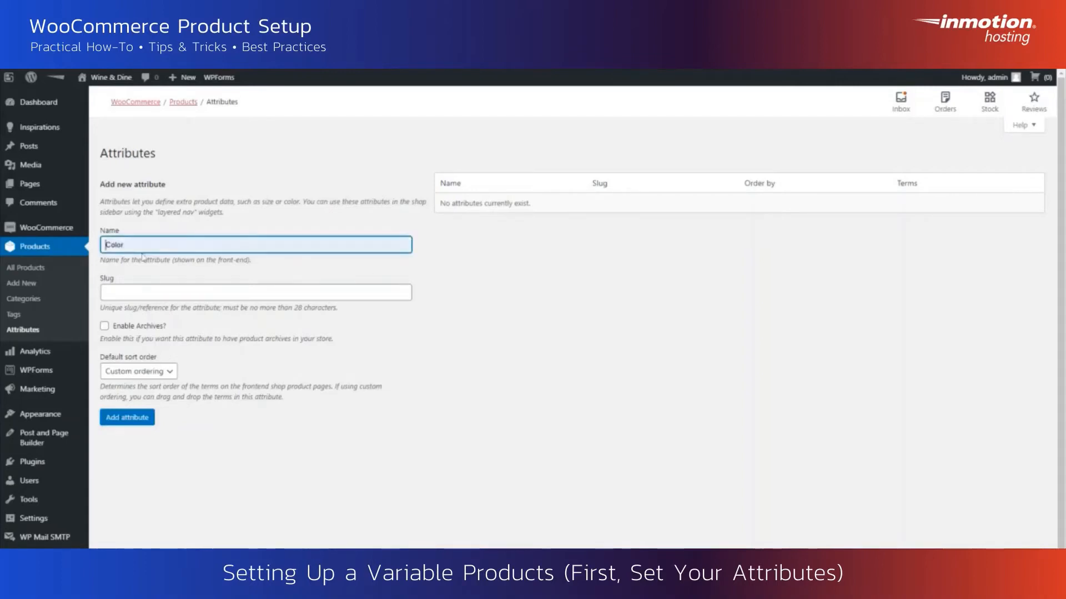
click(141, 422)
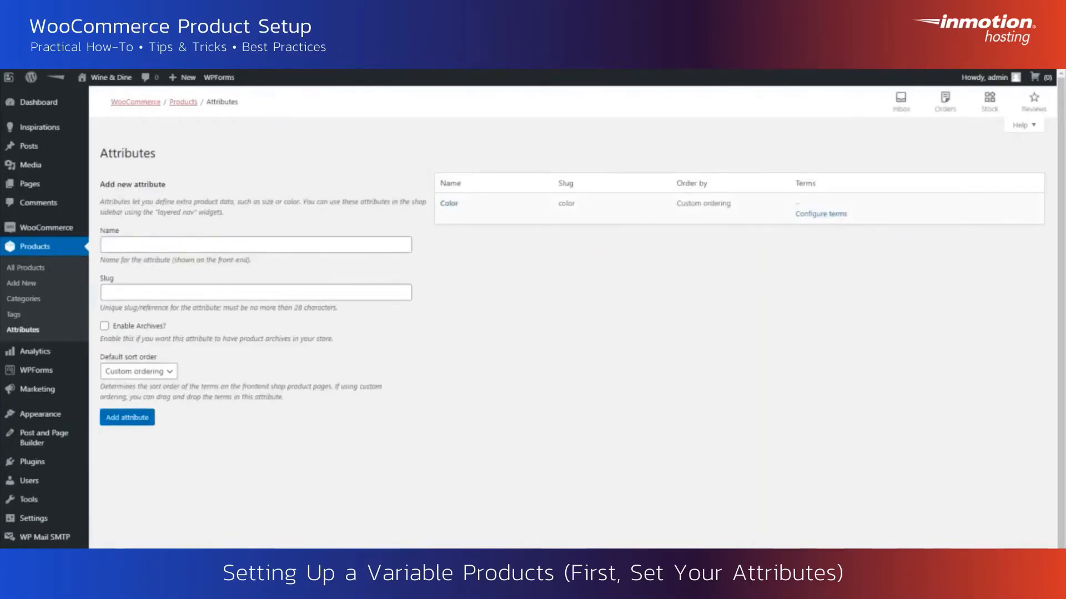
- Add a second product attribute named Size
click(143, 247)
text(Siz)
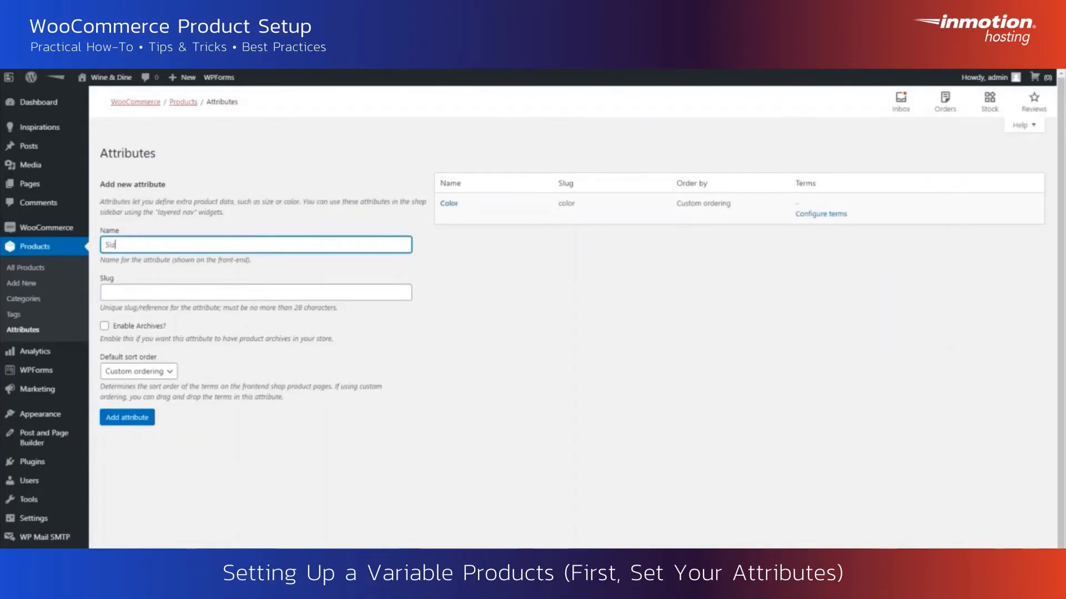
text(e)
click(142, 420)
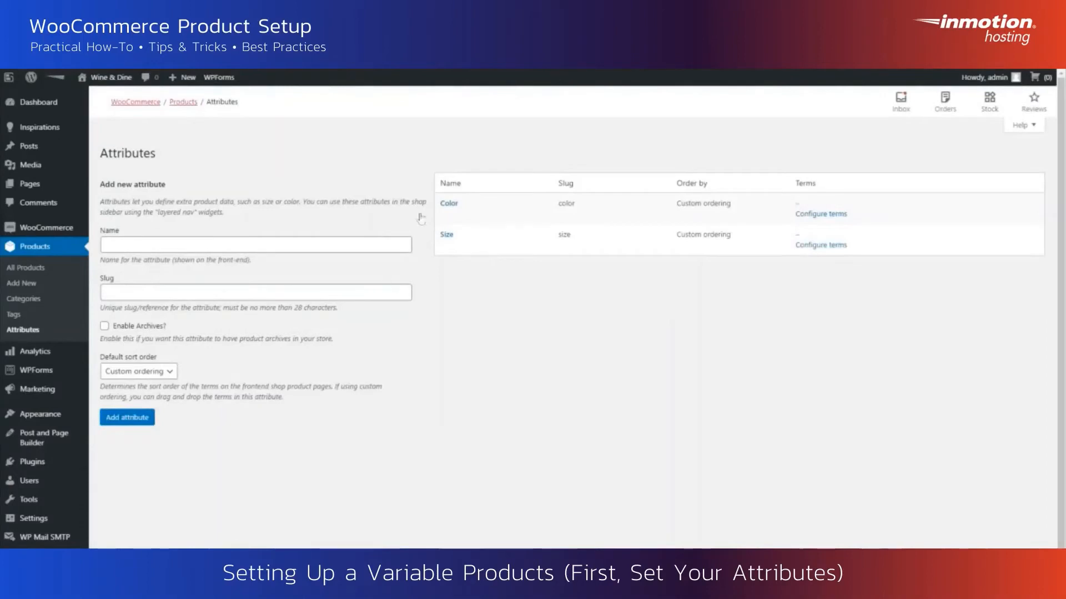
- Add the terms Red, Black and Yellow to the Color attribute and order them Black, Red, Yellow
mouse_move(459, 239)
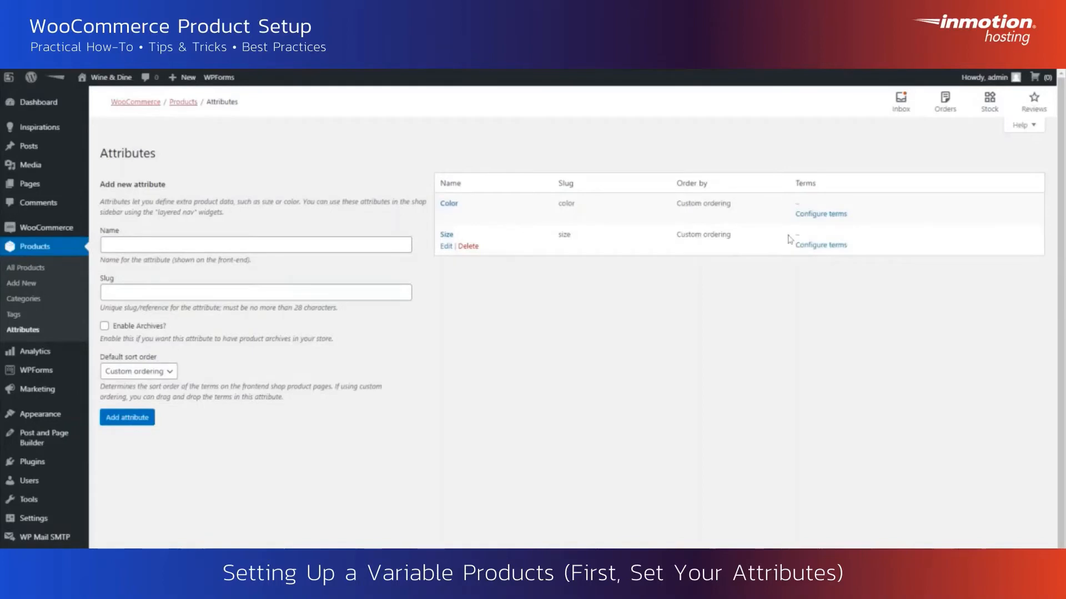
click(825, 217)
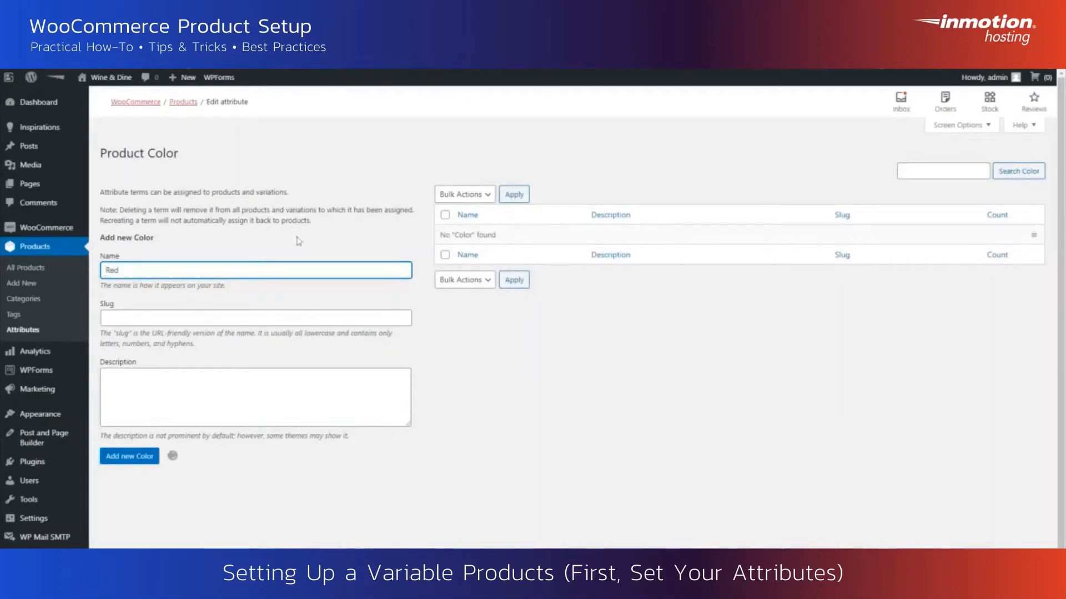
key(Return)
text(Black)
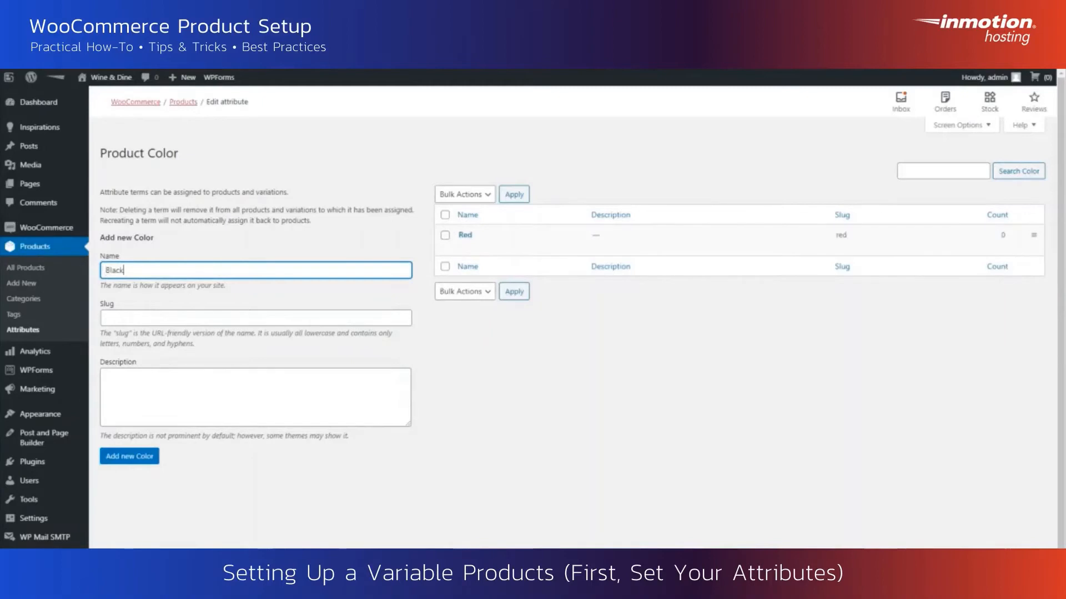
key(Return)
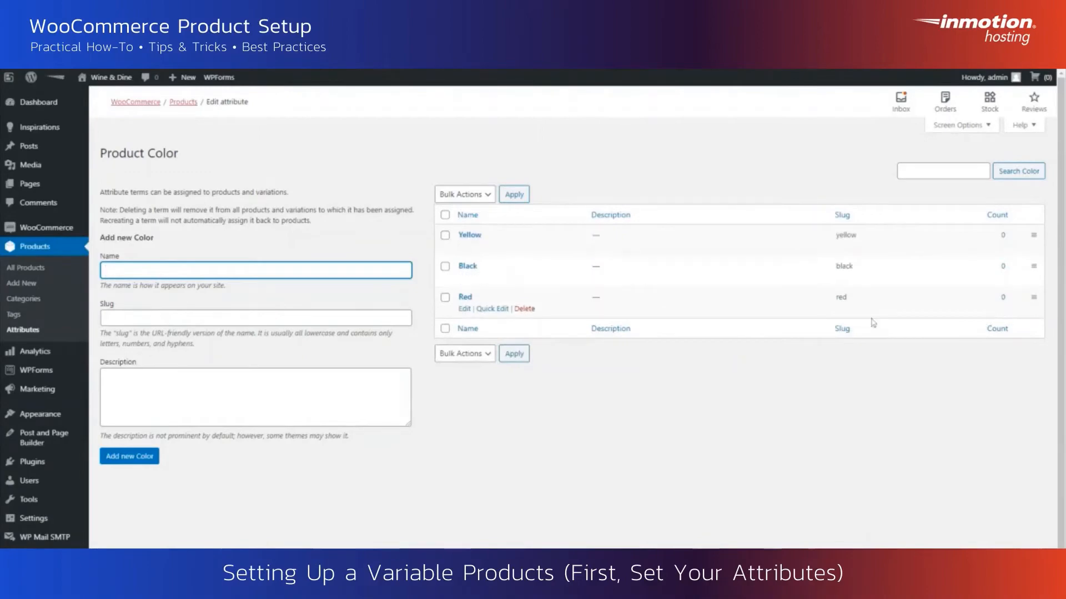
mouse_move(1035, 266)
mouse_down()
mouse_move(1027, 231)
mouse_move(1035, 295)
mouse_move(1034, 266)
mouse_up()
- Add the terms Small, Medium, Large and Extra Large to the Size attribute
click(41, 332)
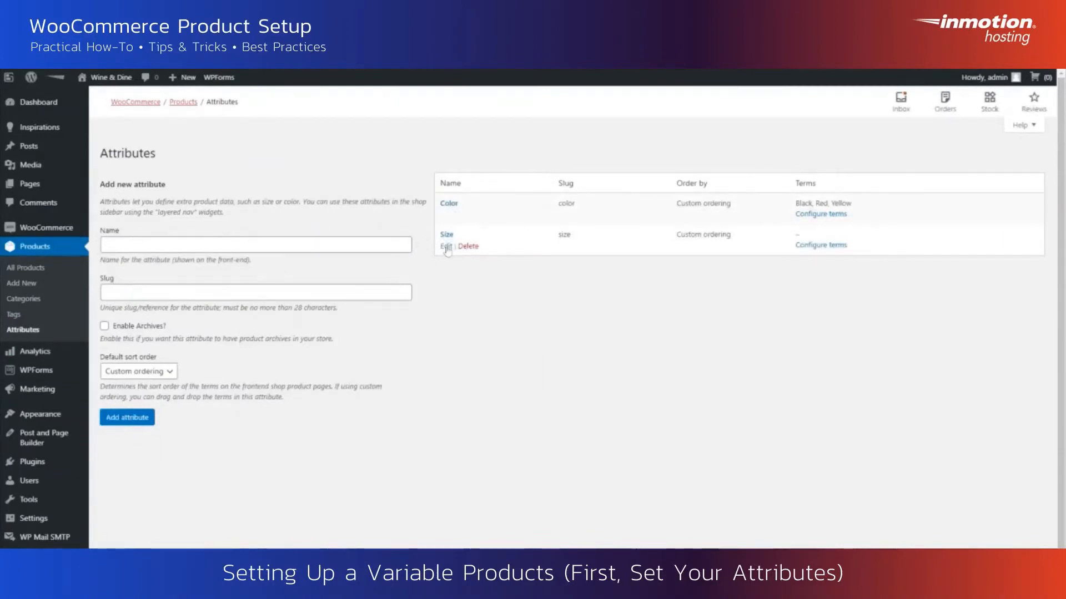
click(820, 246)
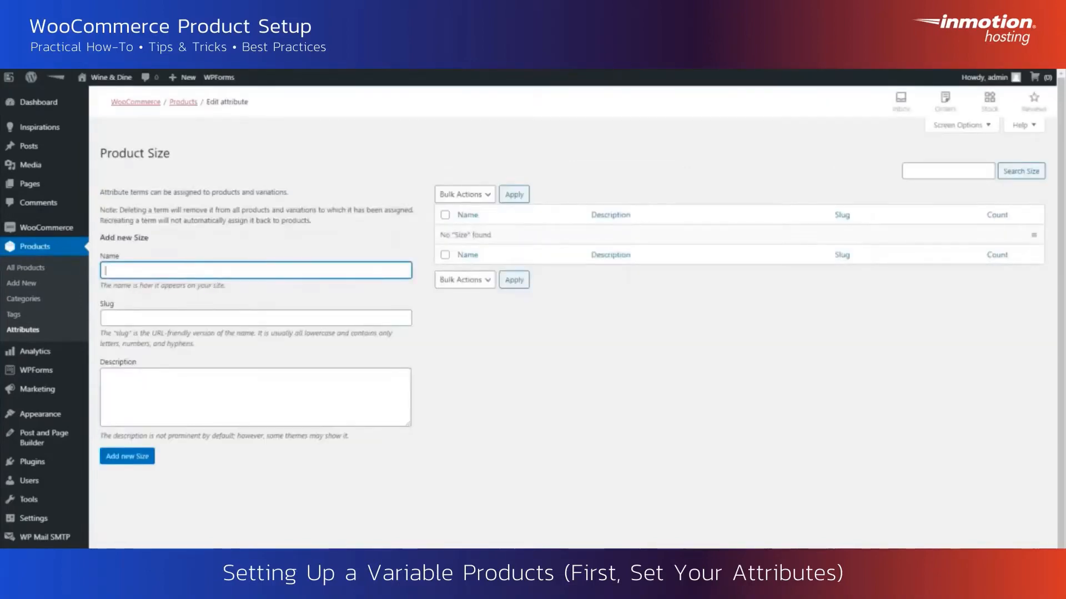
text(Small)
key(Return)
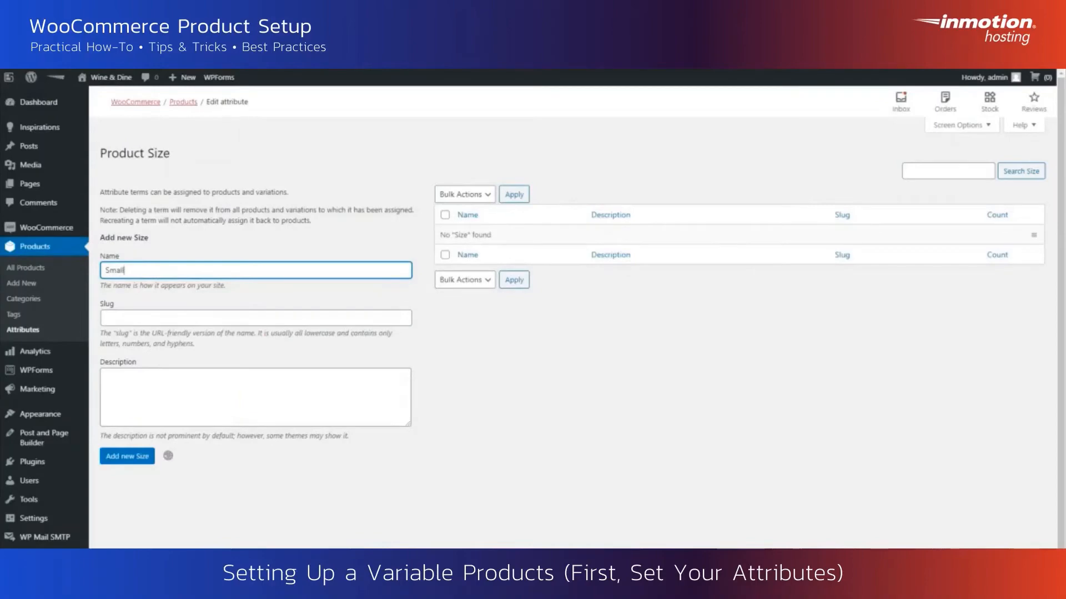
text(Medium)
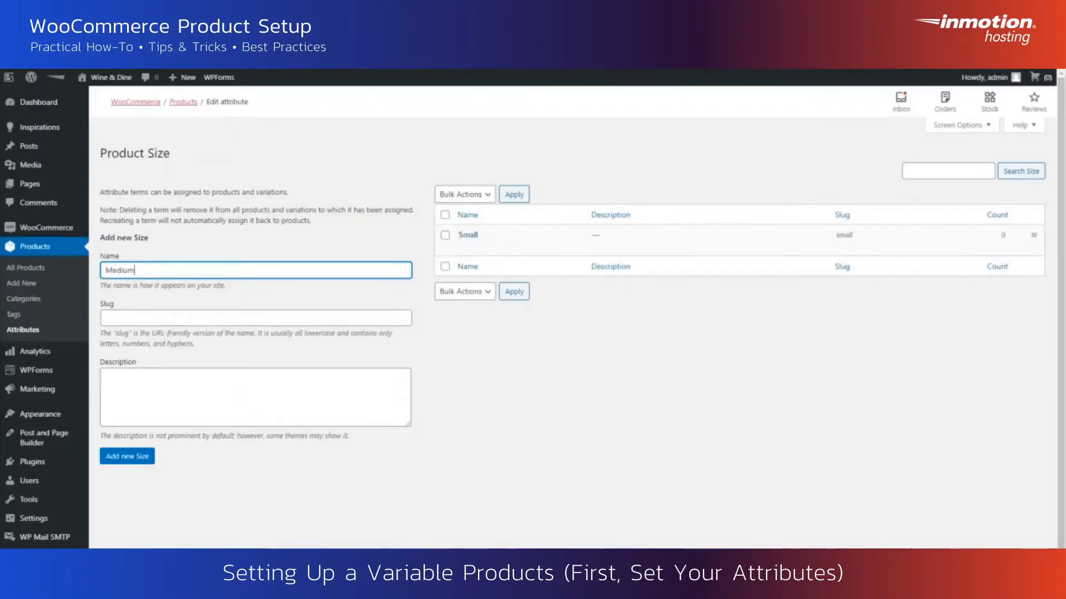
text(Lar)
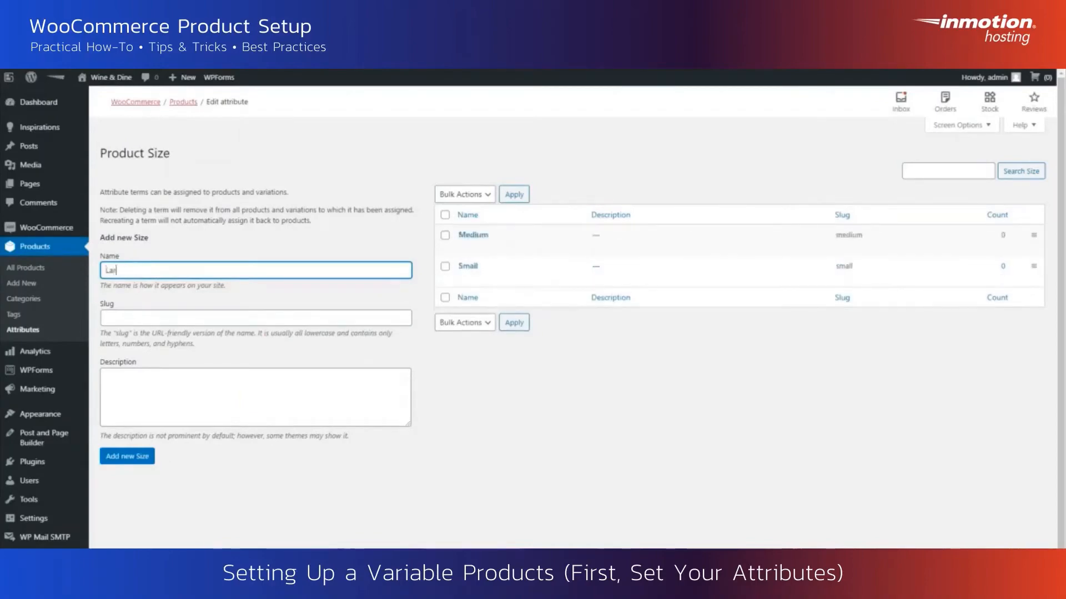
text(ge)
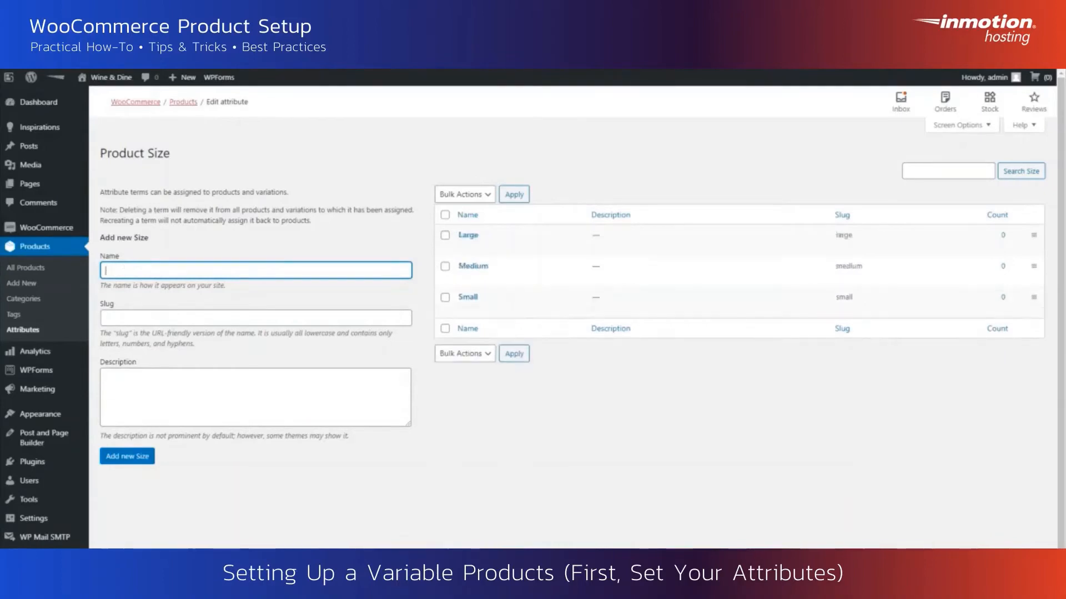
text(Extra Large)
key(Return)
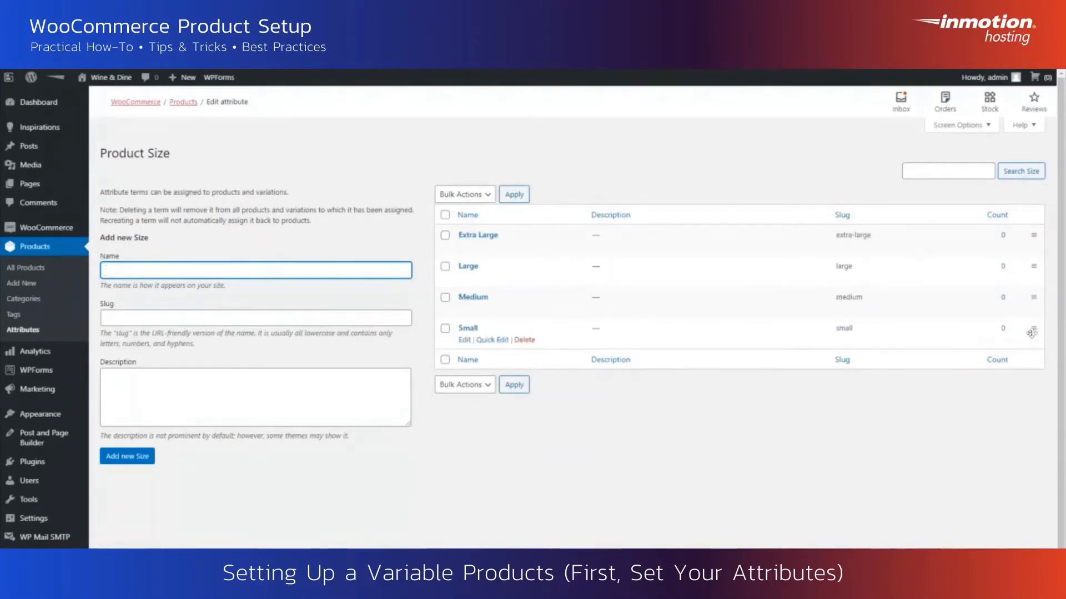
- Reorder the Size terms as Small, Medium, Large, Extra Large and return to the attributes list
drag(1031, 333, 1027, 240)
mouse_move(1026, 279)
mouse_down()
mouse_move(1027, 338)
mouse_move(1031, 263)
mouse_move(1031, 276)
mouse_up()
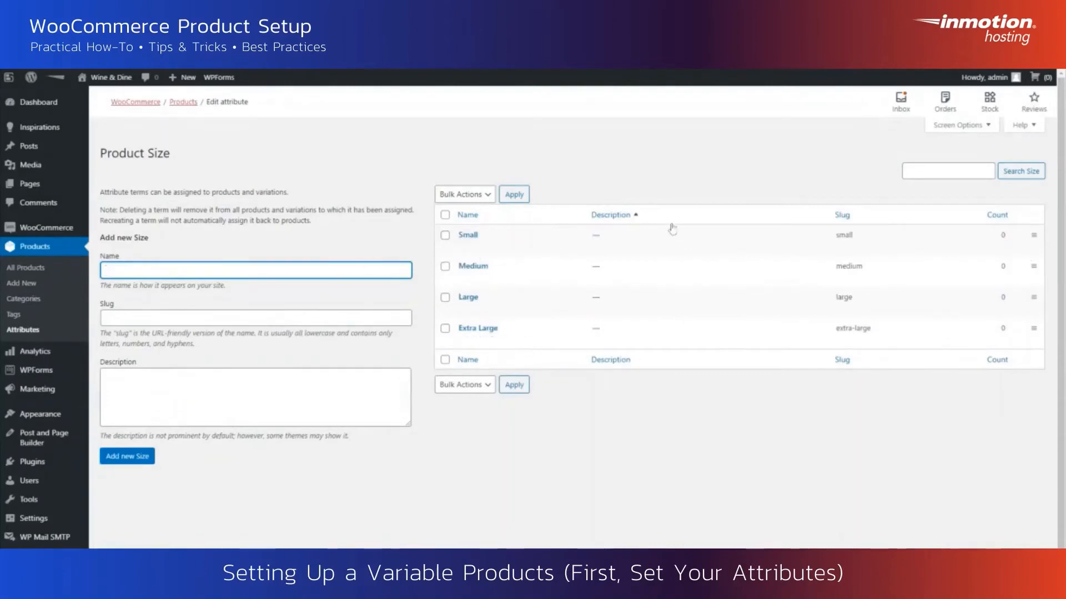
click(35, 335)
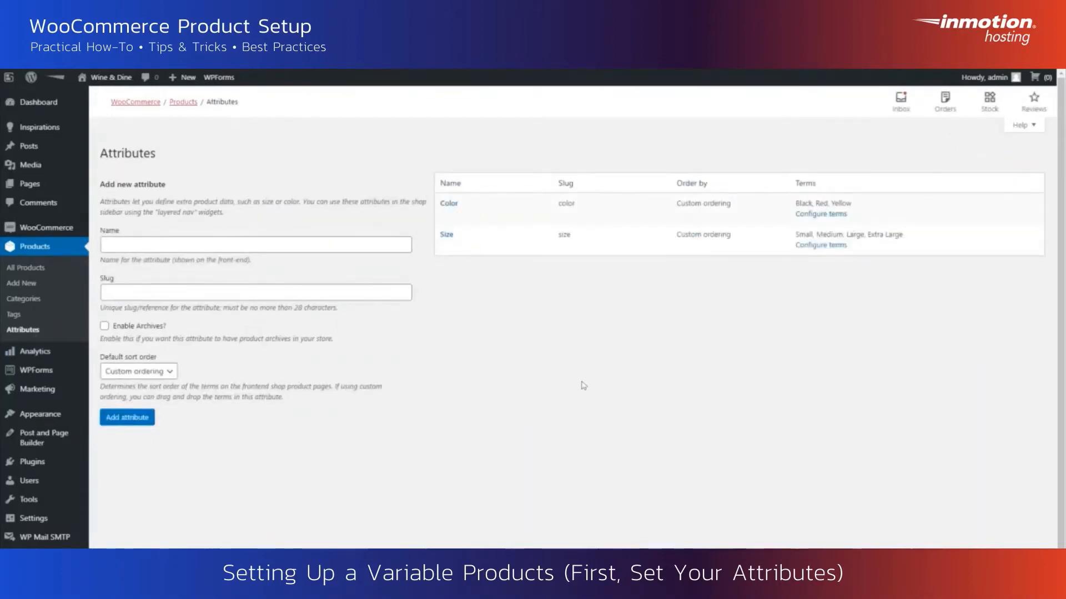
- Start a new product named Test Variable Product with the description "Variable Product"
click(25, 286)
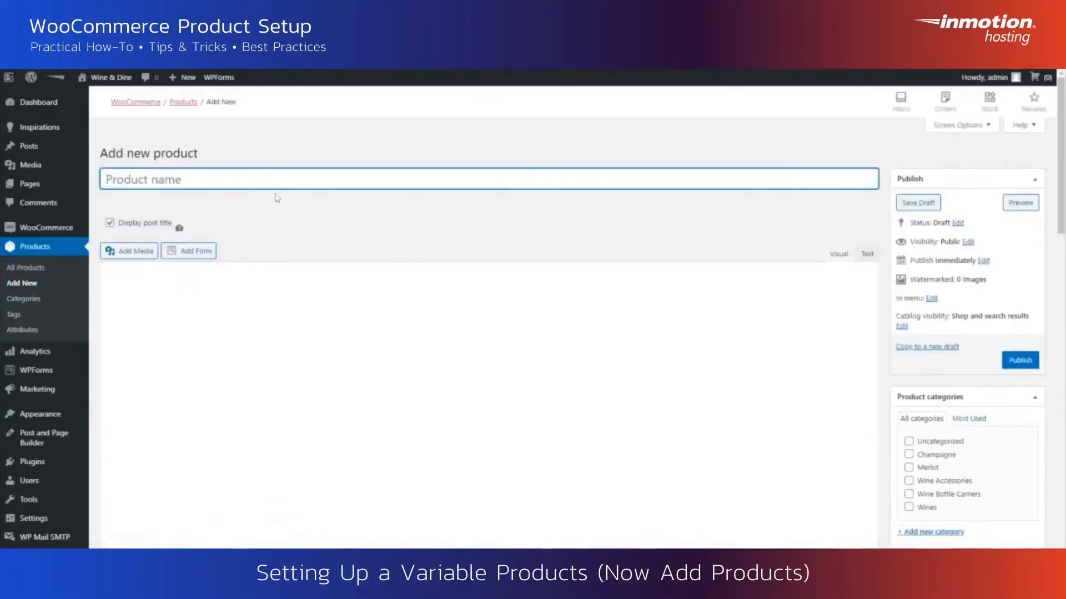
text(Te)
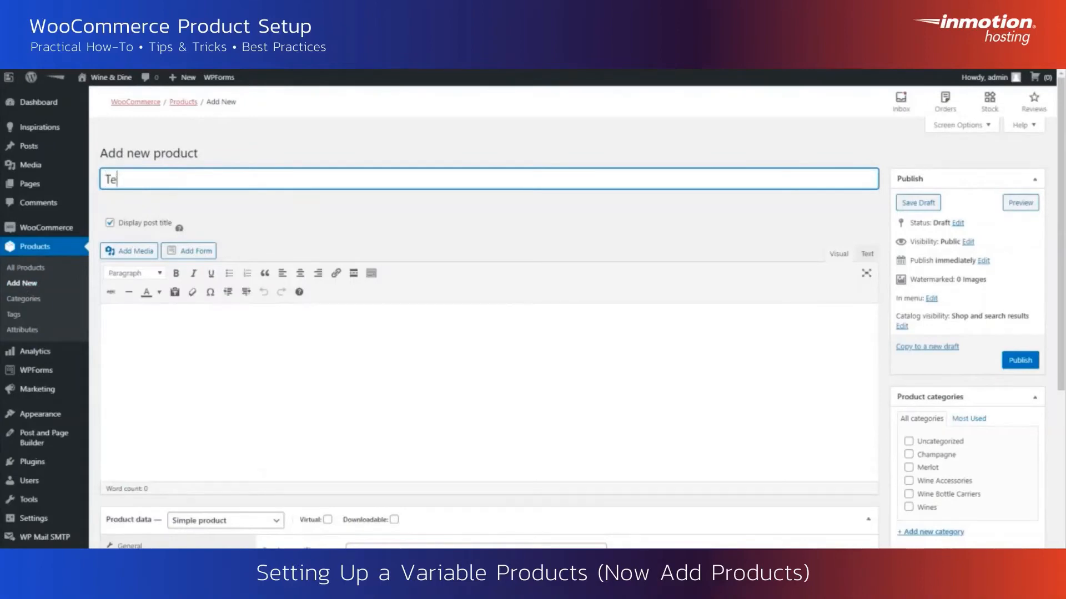
text(st Variable)
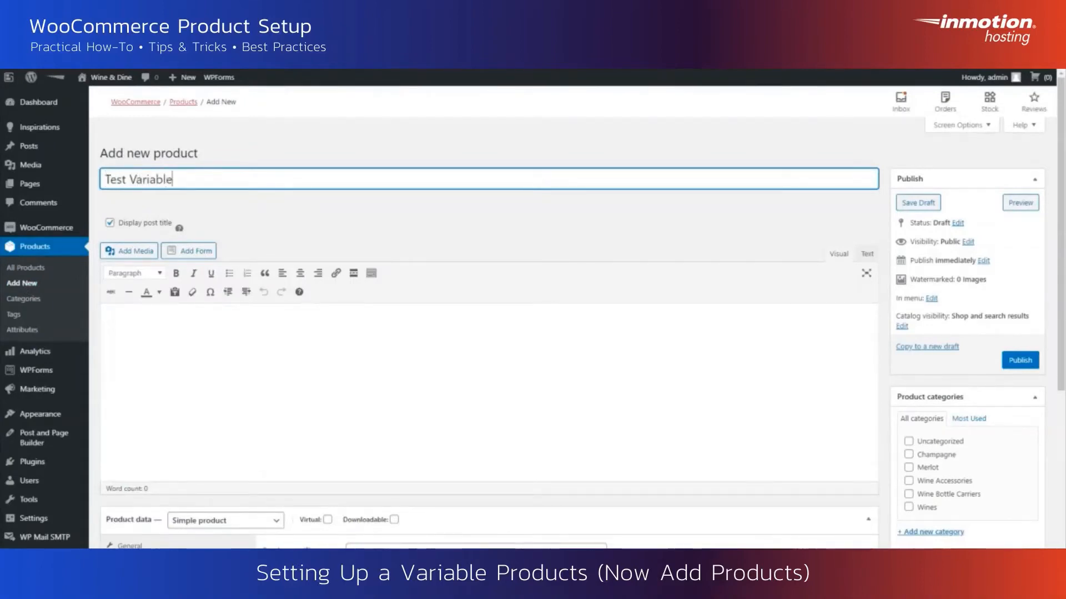
text( Product)
key(Tab)
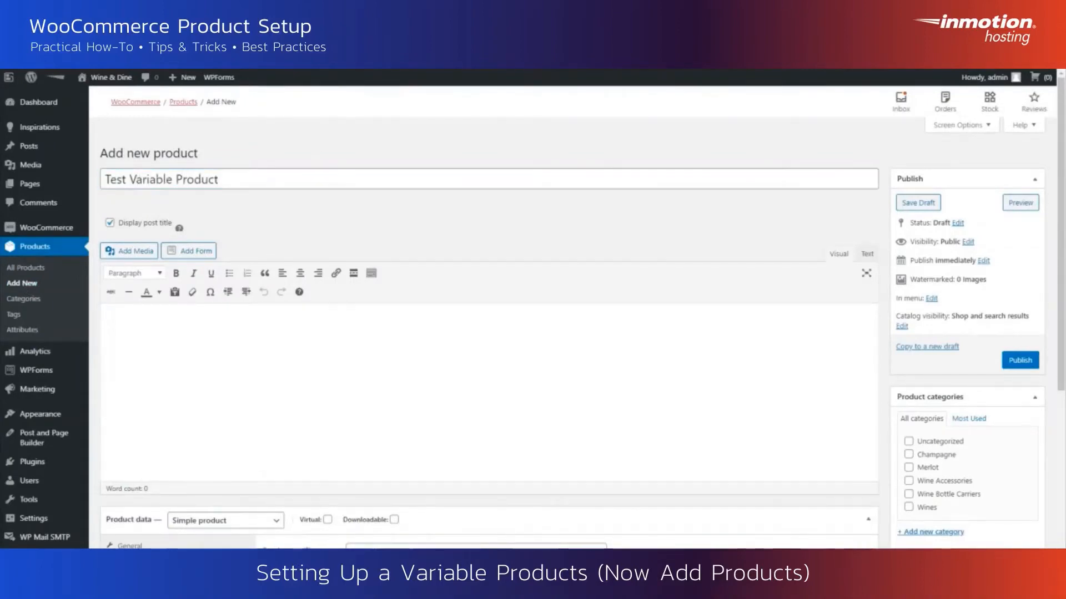
text(Va)
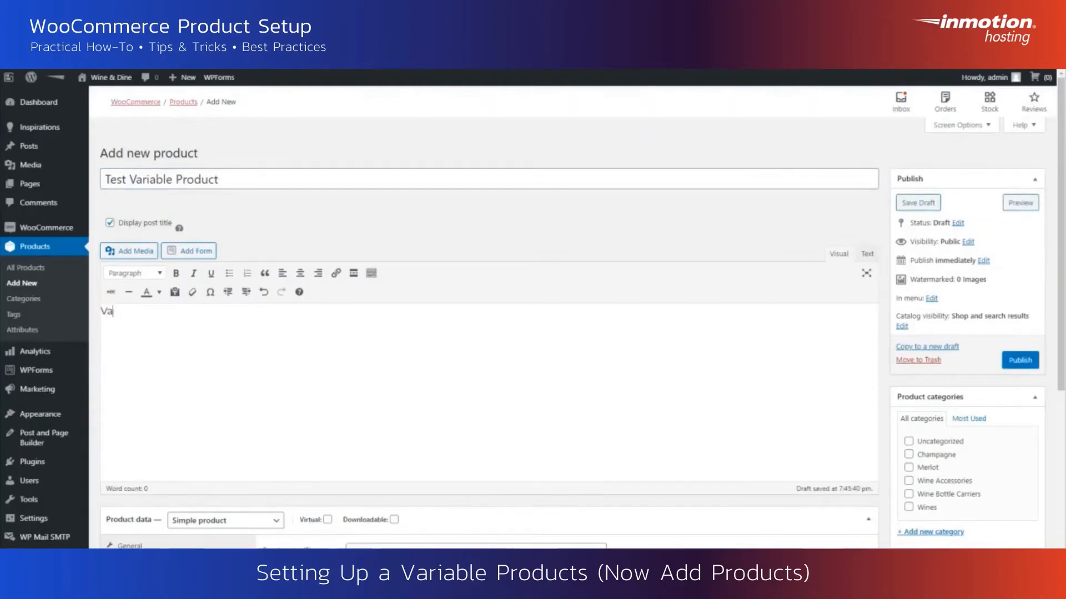
text(riable Product)
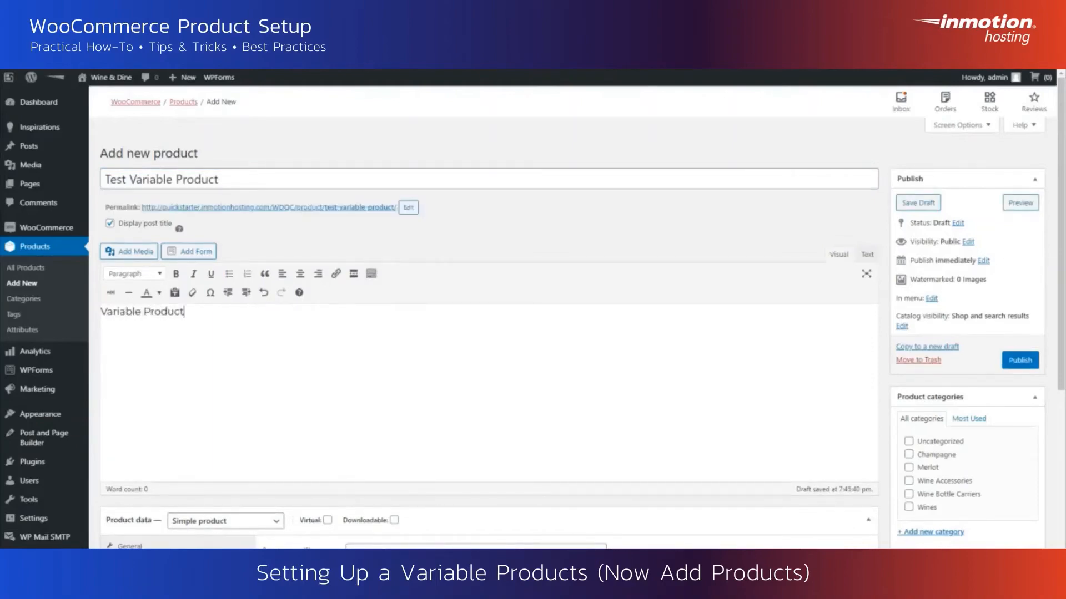
key(ctrl+a)
- Set the product data type of Test Variable Product to Variable product
scroll(272, 300, down, 4)
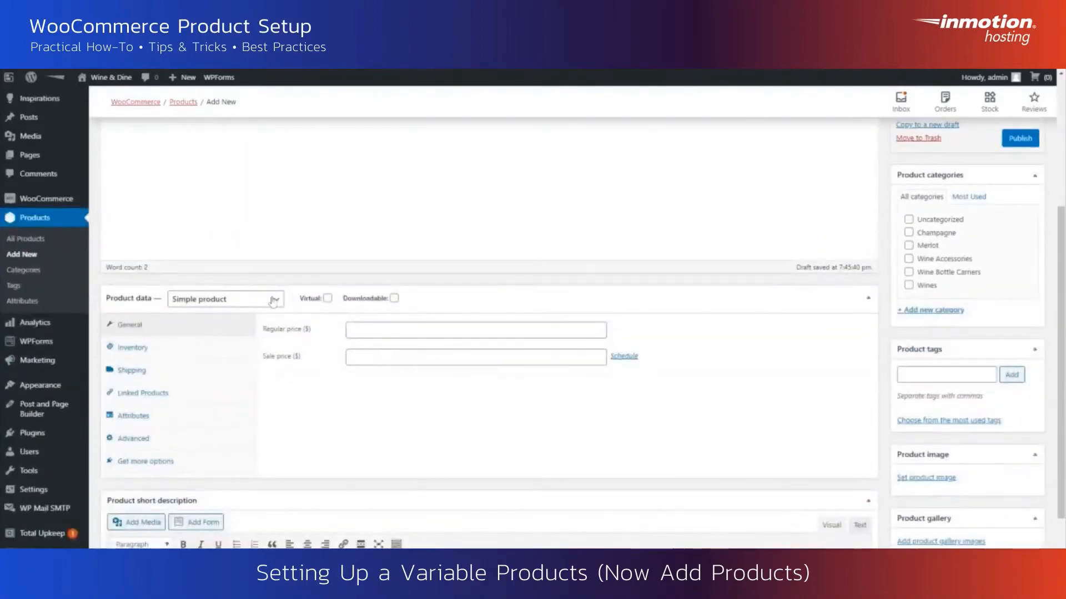
click(274, 300)
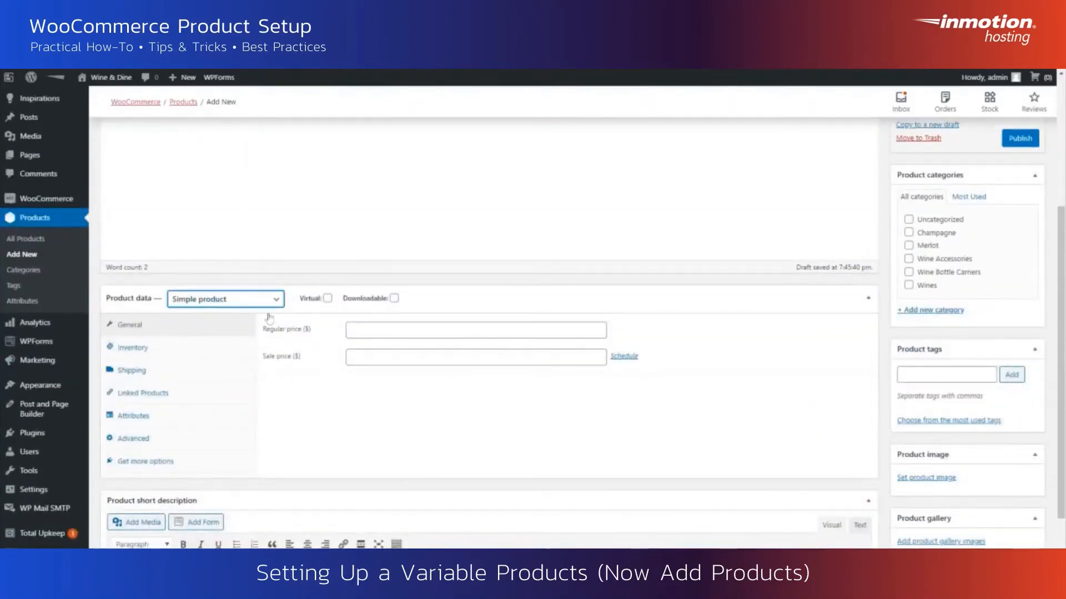
click(244, 390)
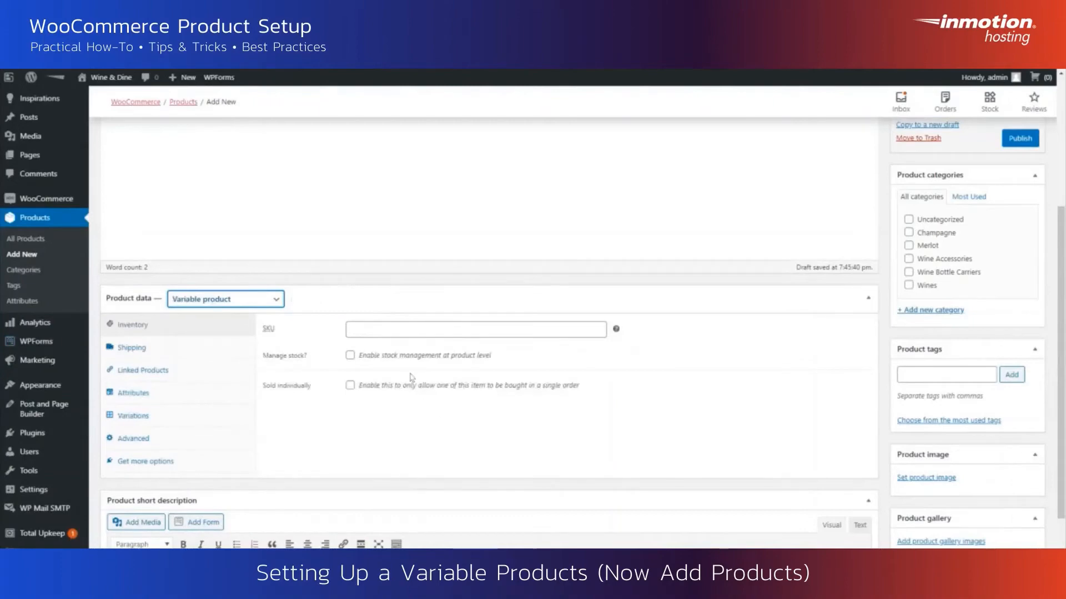
- Review the product's inventory, shipping, linked products, attributes and variations settings
click(382, 330)
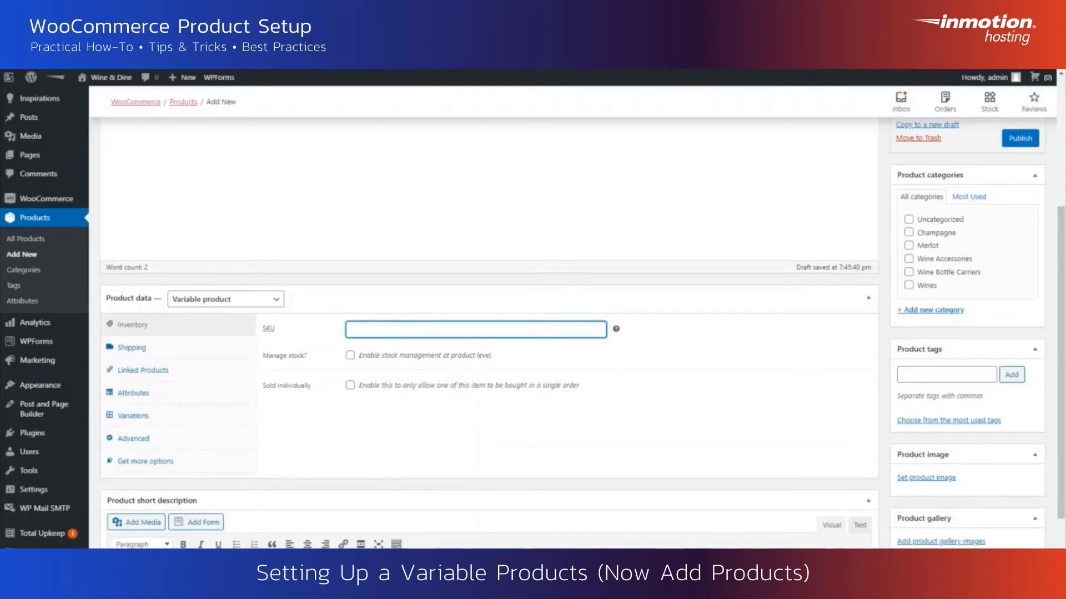
click(350, 355)
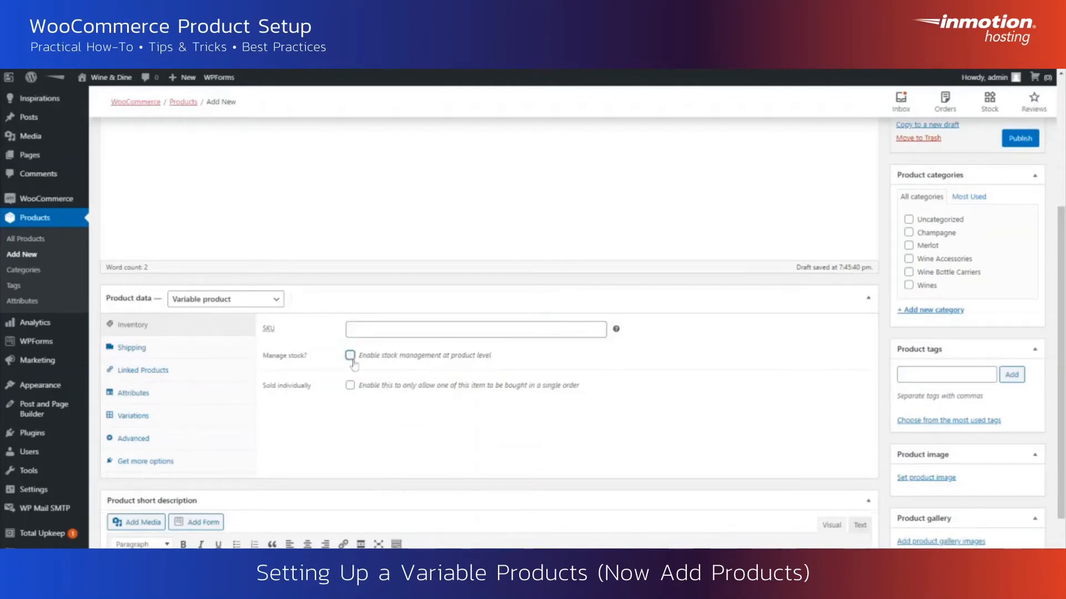
click(350, 356)
click(370, 330)
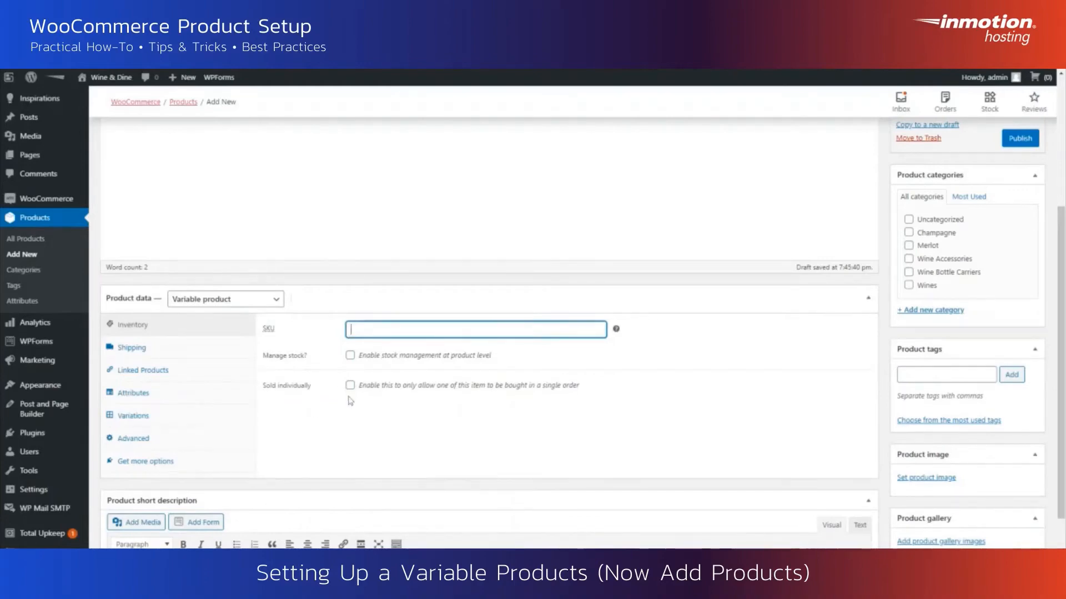
click(171, 349)
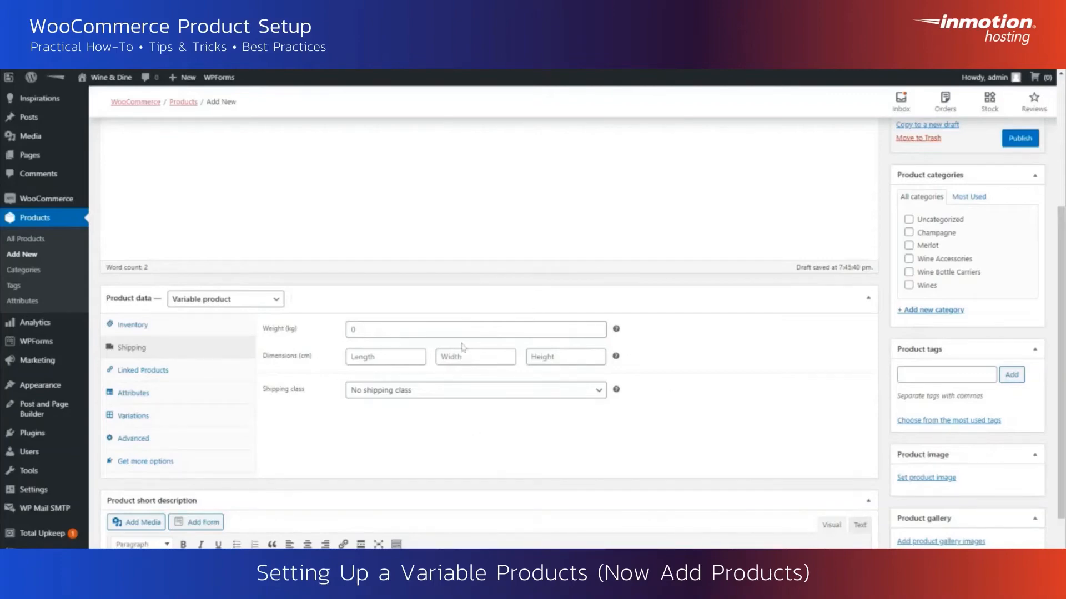
click(154, 371)
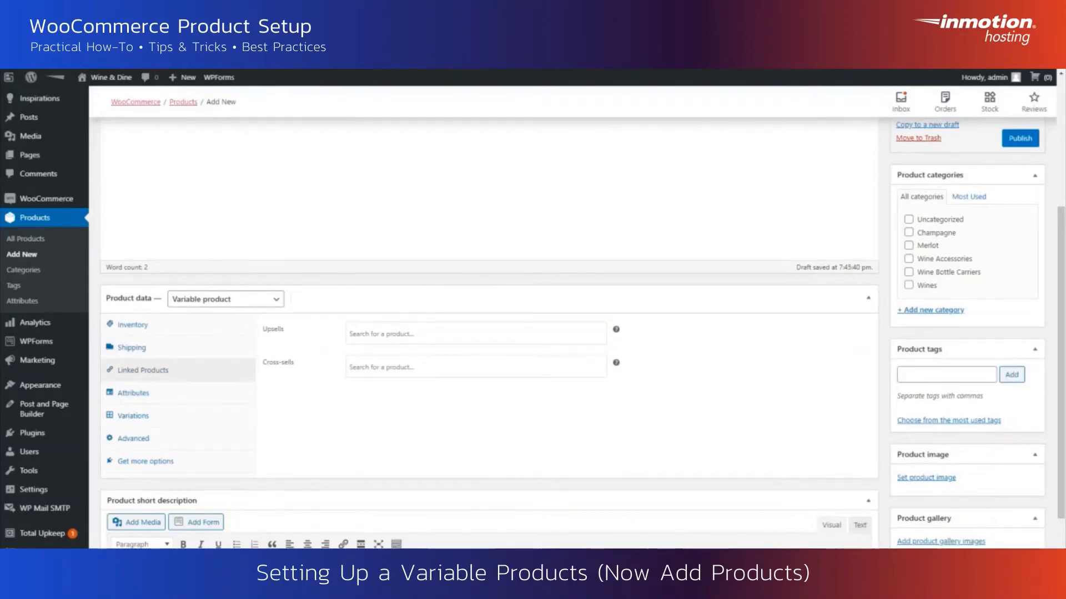
click(199, 392)
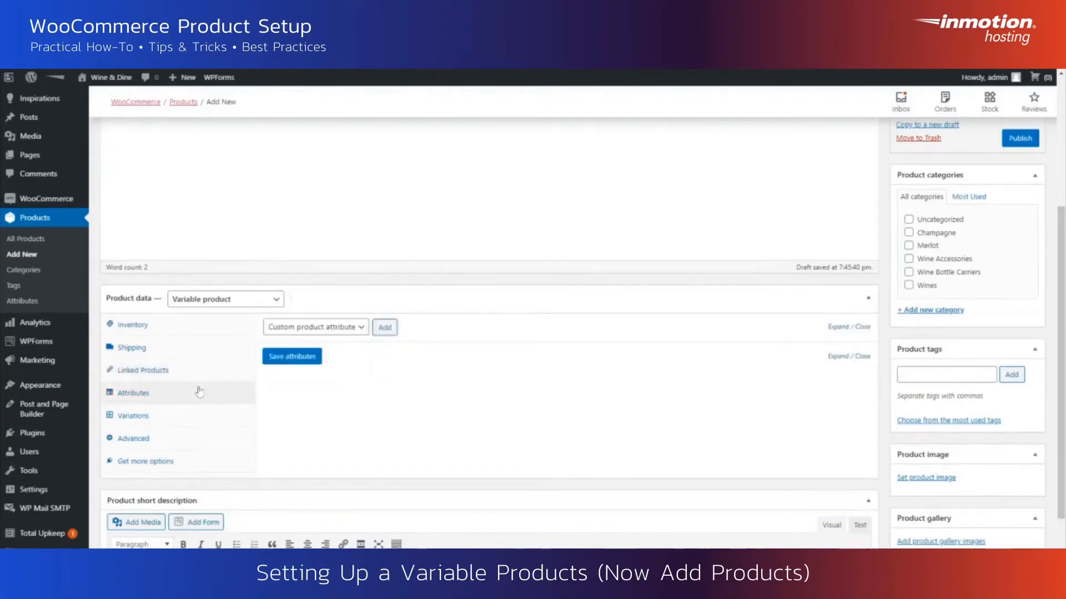
click(191, 417)
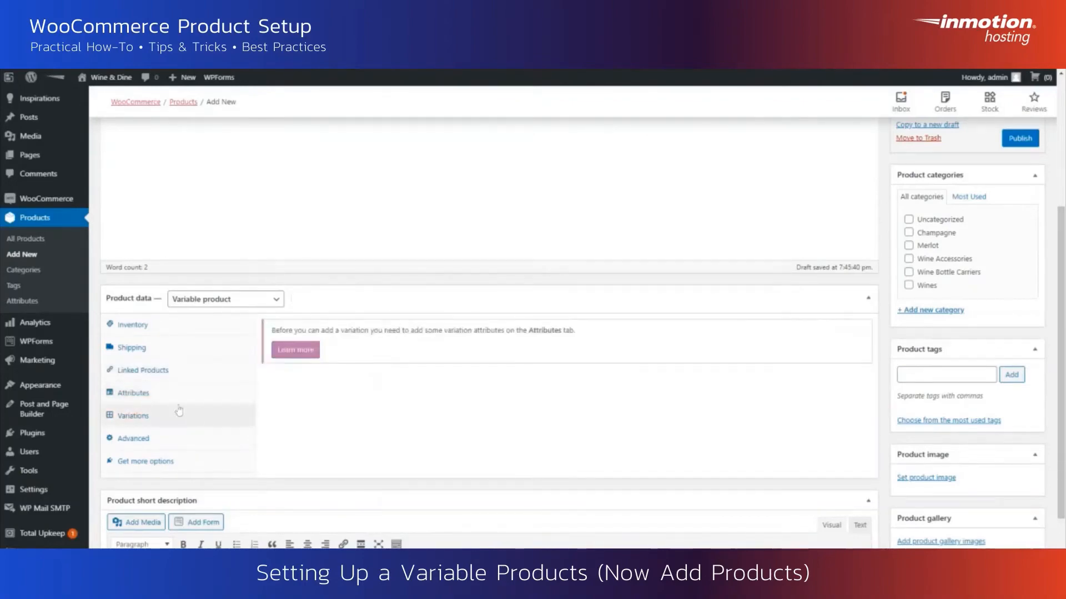
- Add the Color and Size attributes to the product and enable both for use in variations
click(172, 396)
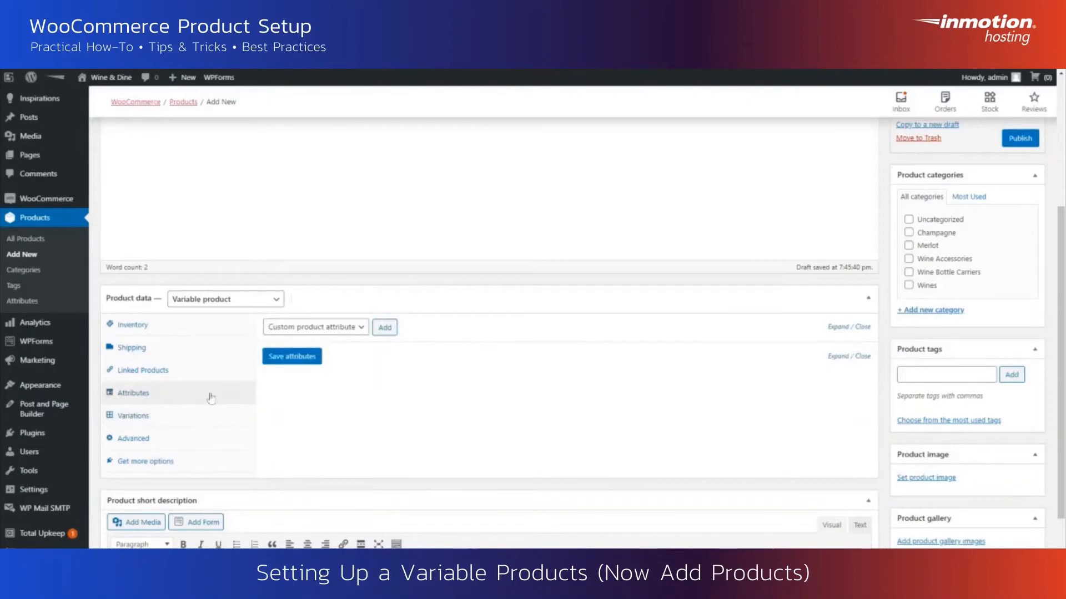
click(362, 332)
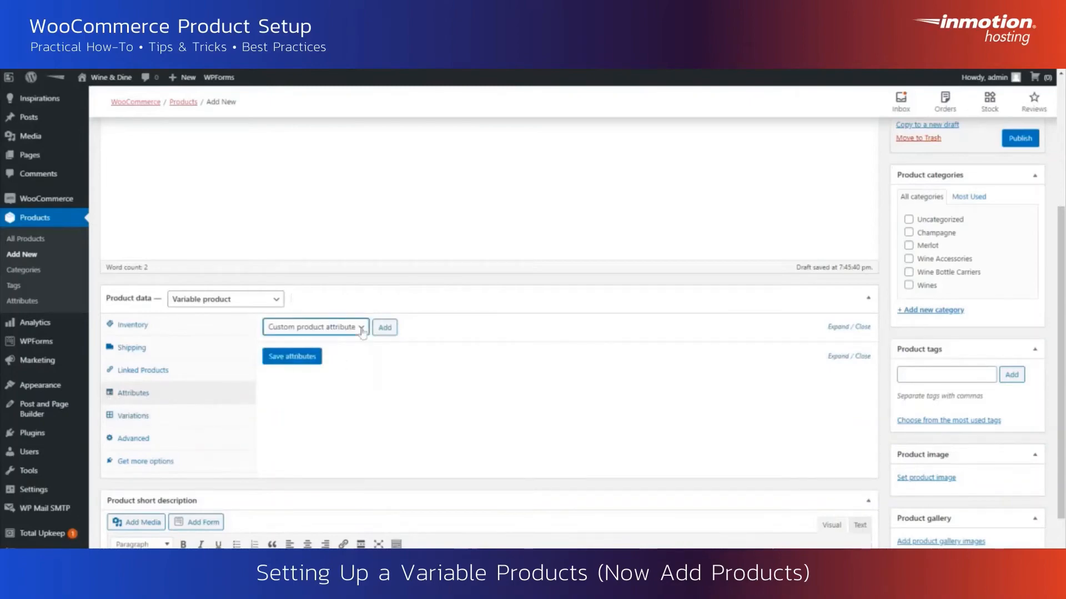
key(Down)
click(385, 332)
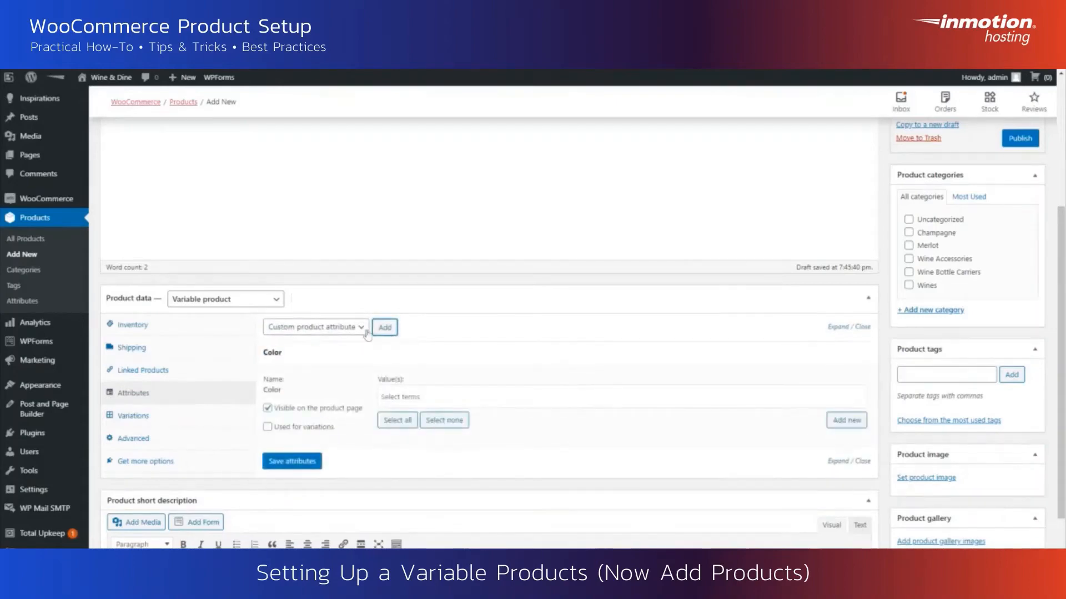
click(362, 330)
key(Down)
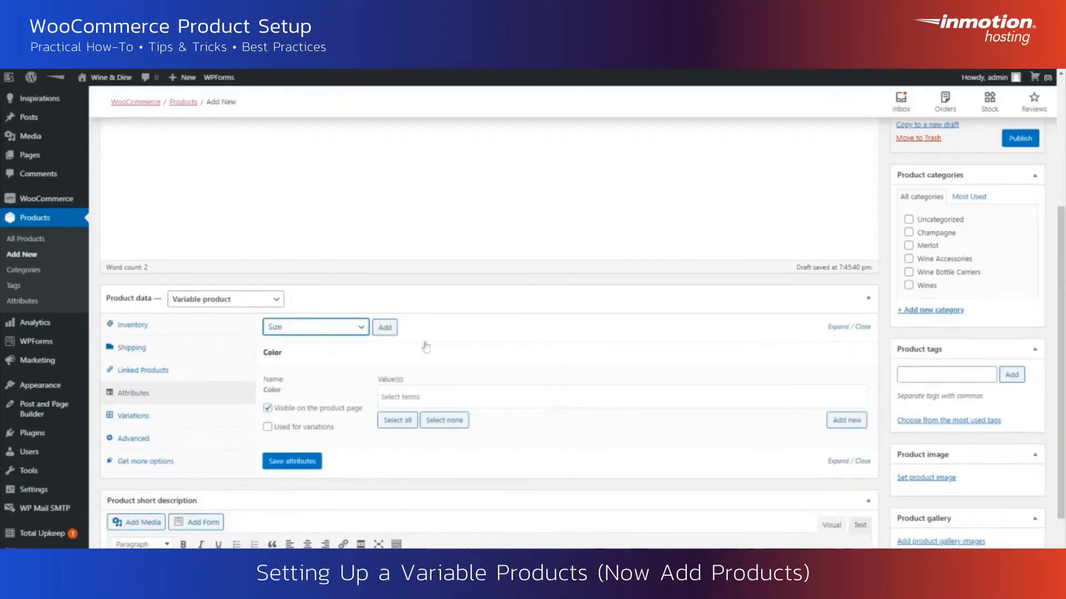
click(384, 326)
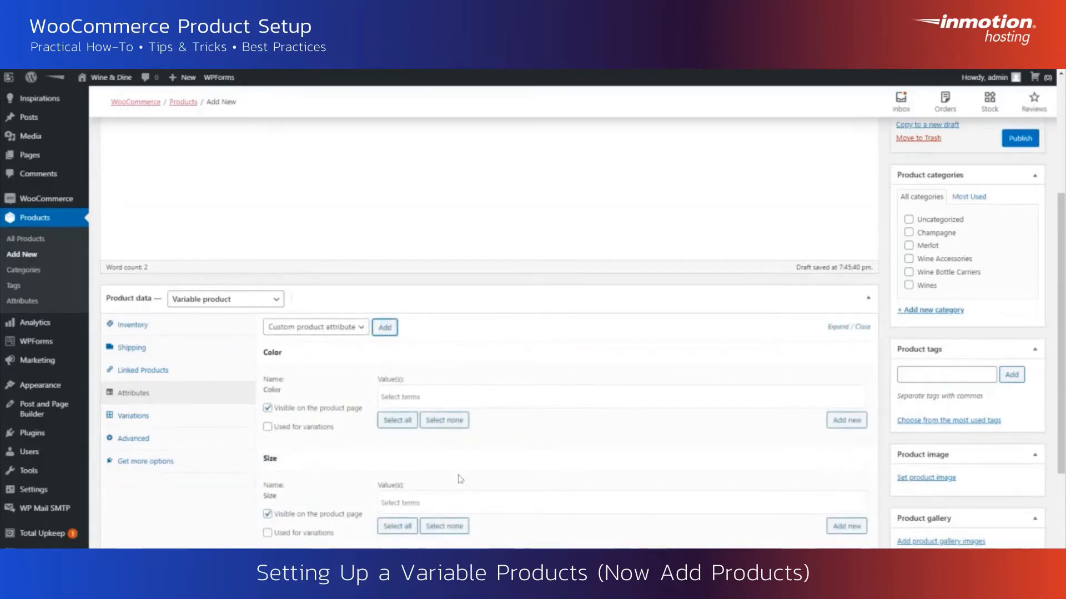
click(268, 428)
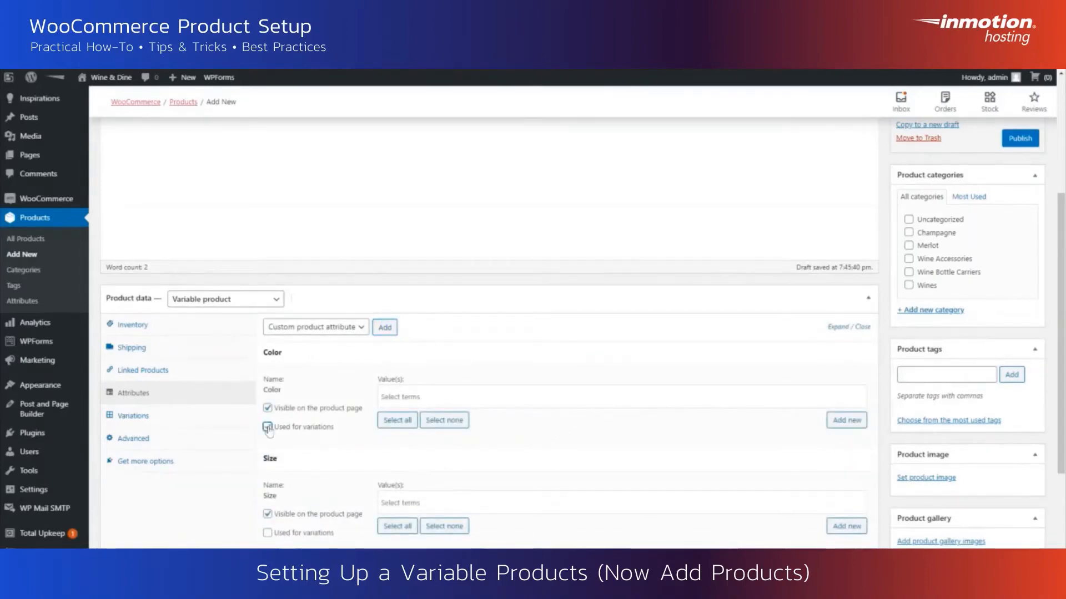
click(268, 533)
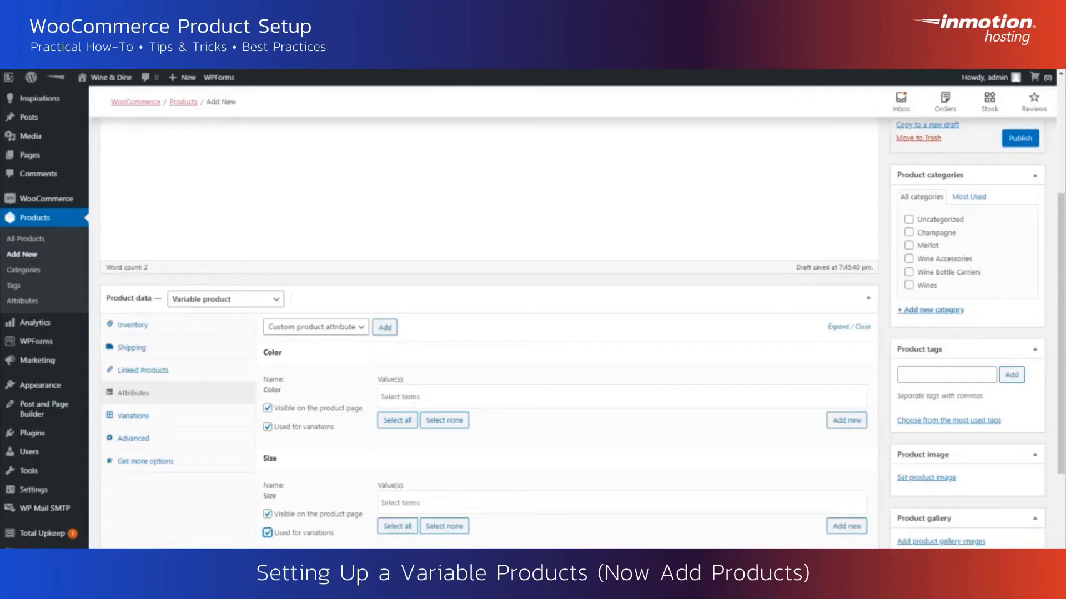
- Select Black, Red and Yellow as the product's Color values
click(622, 397)
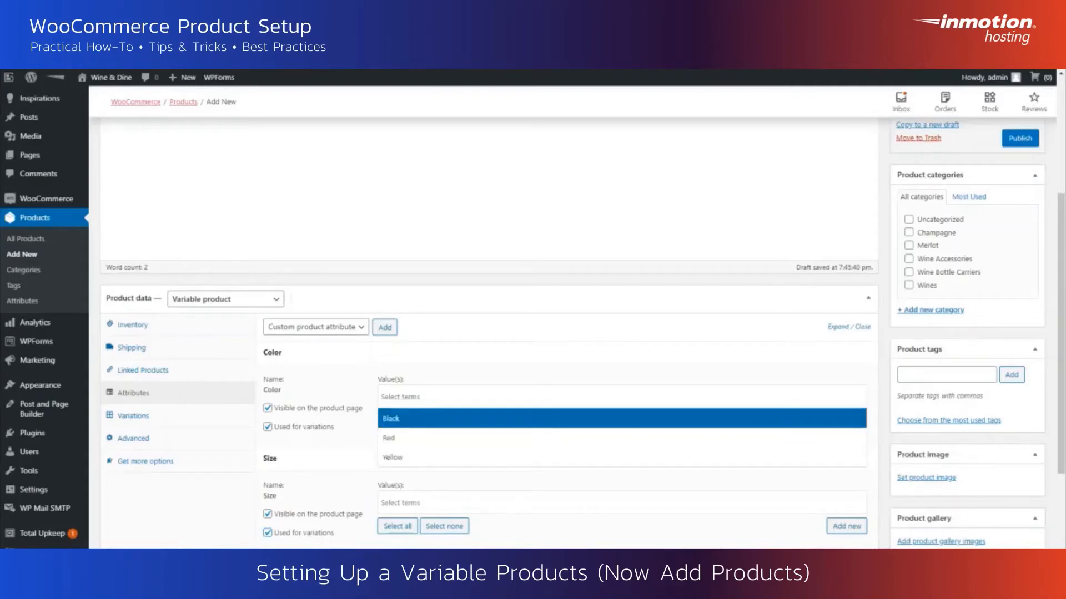
click(405, 425)
click(411, 397)
click(406, 436)
click(455, 396)
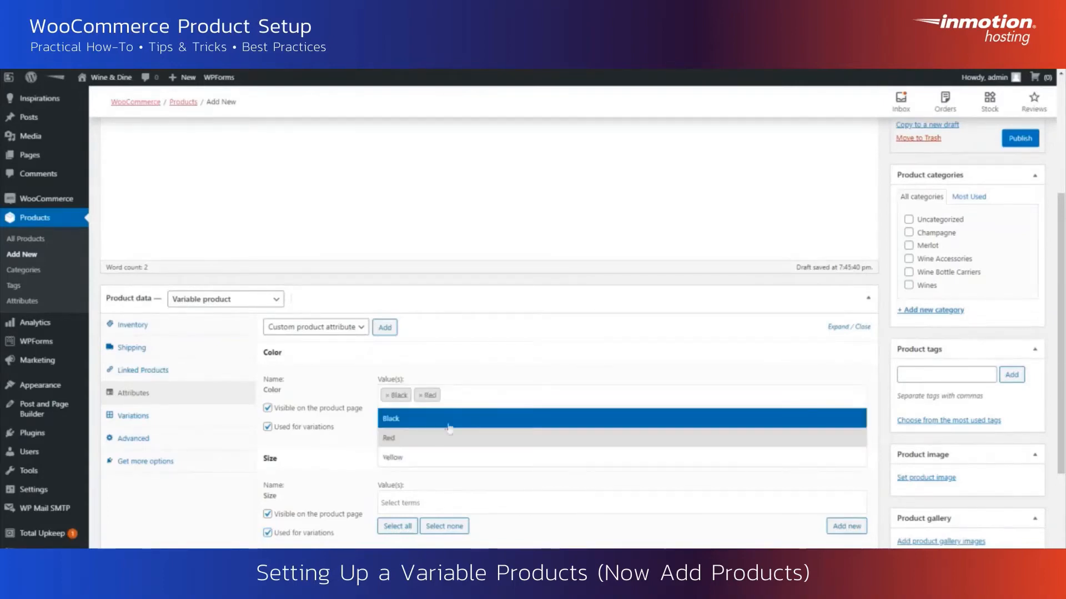
click(424, 453)
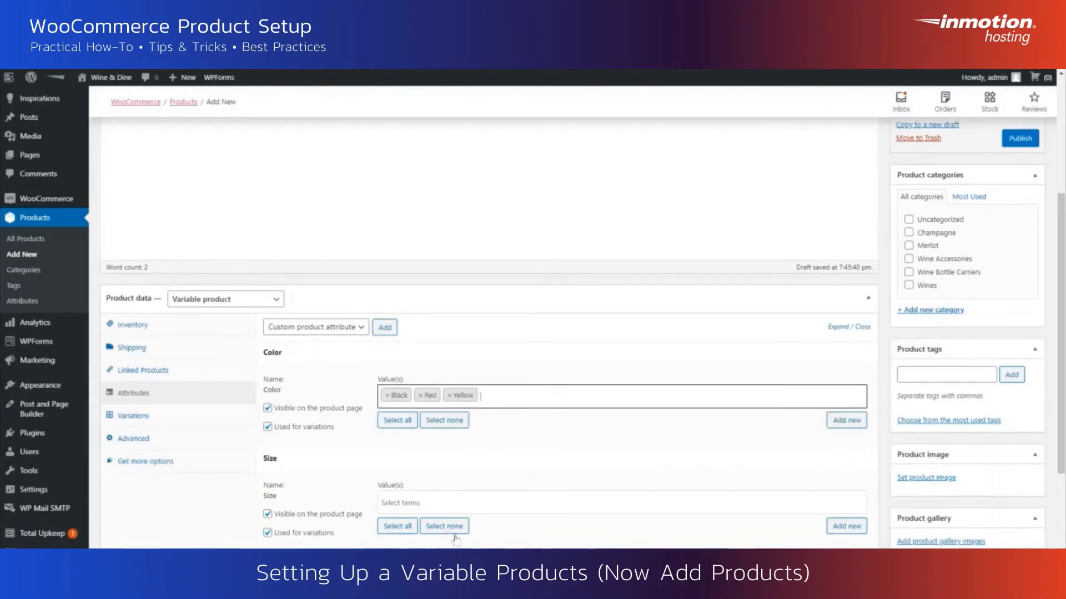
- Select Small, Medium, Large and Extra Large as the Size values and save the product's attributes
click(444, 502)
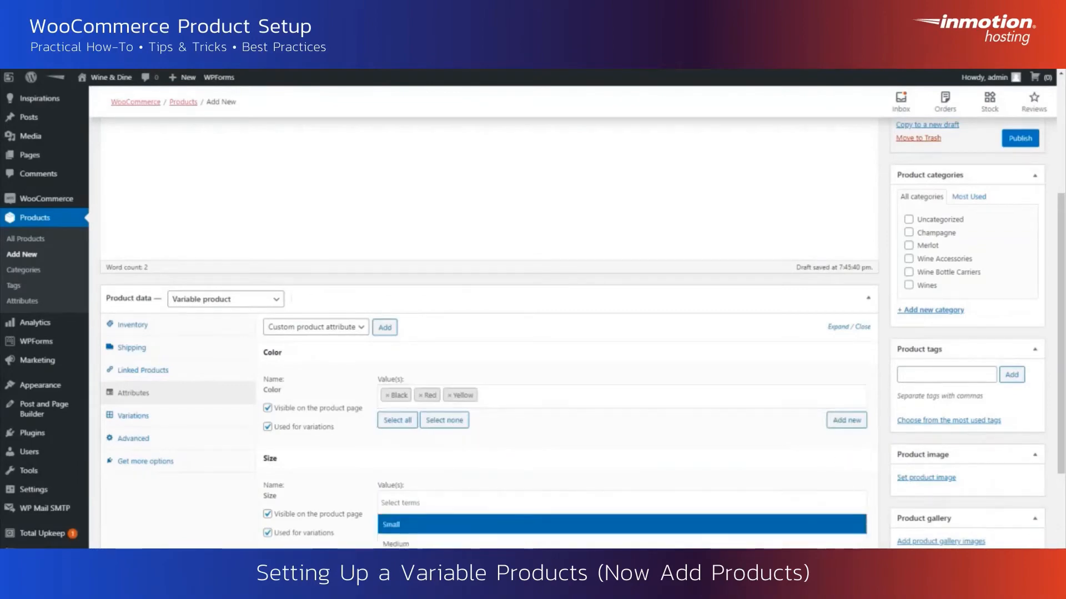
click(414, 525)
click(413, 506)
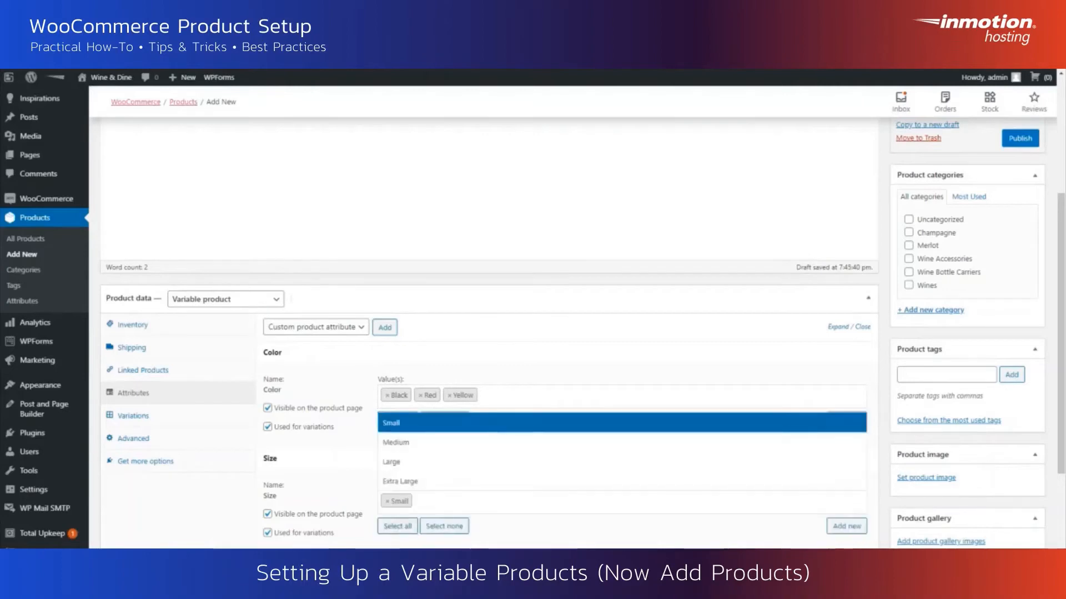
click(425, 442)
click(472, 502)
click(433, 462)
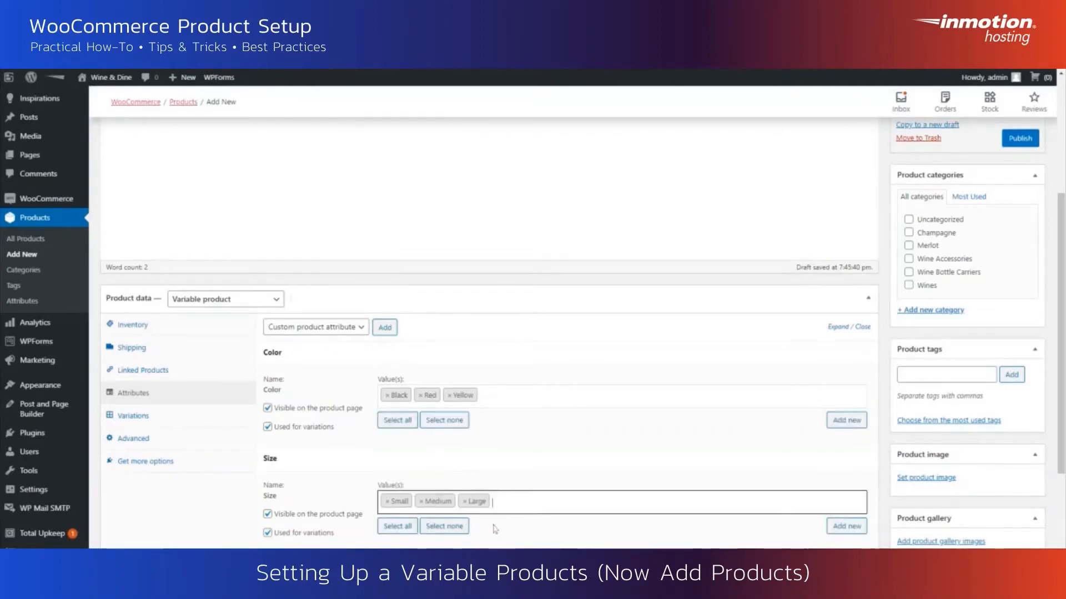
click(494, 503)
click(421, 478)
scroll(445, 463, down, 1)
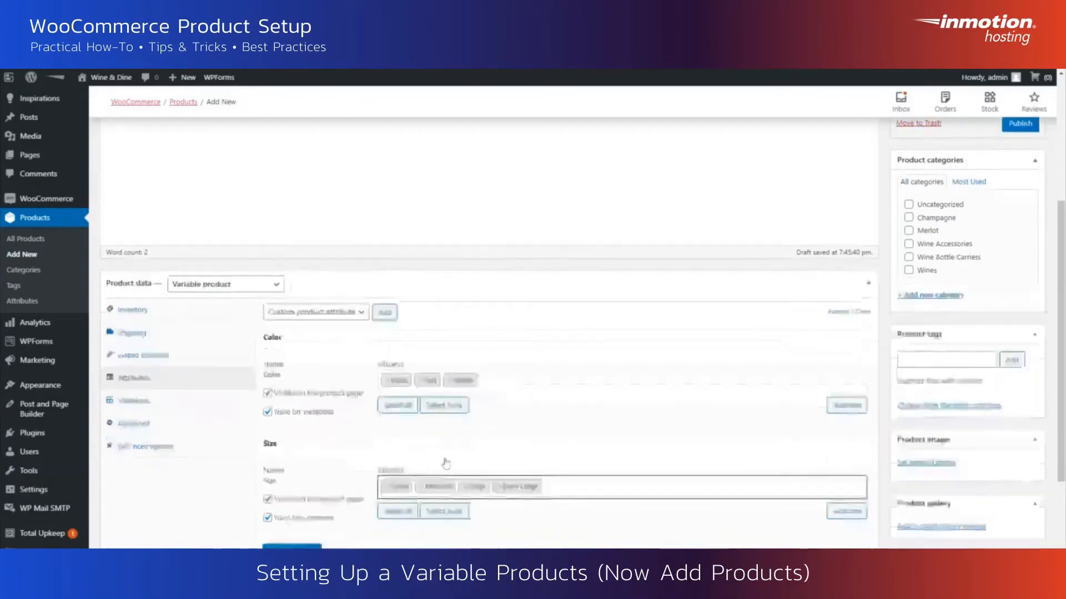
click(289, 457)
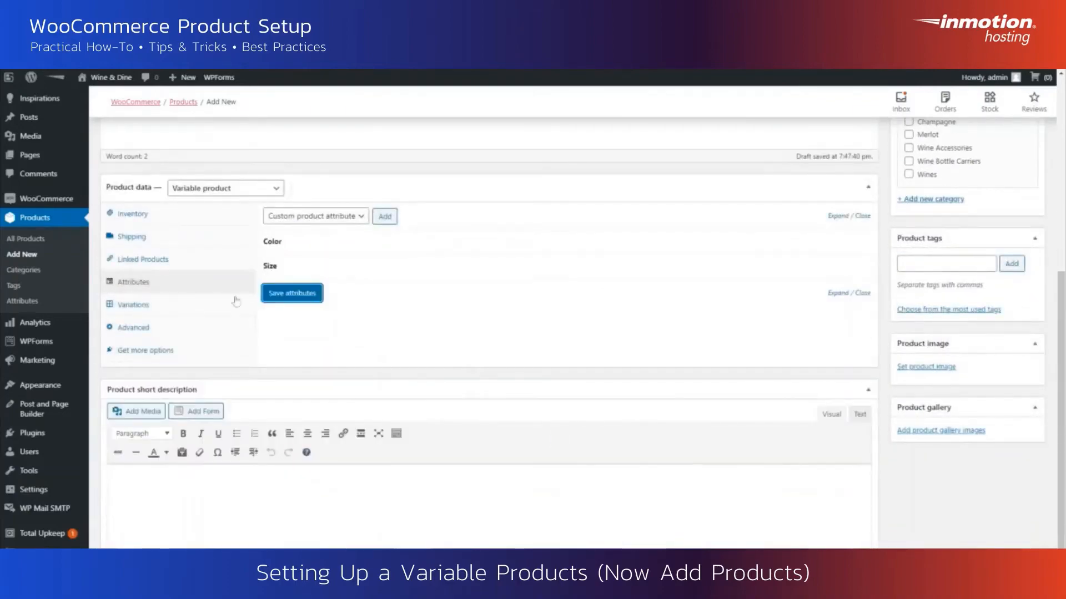
- Generate the product's variations from all attributes
click(179, 309)
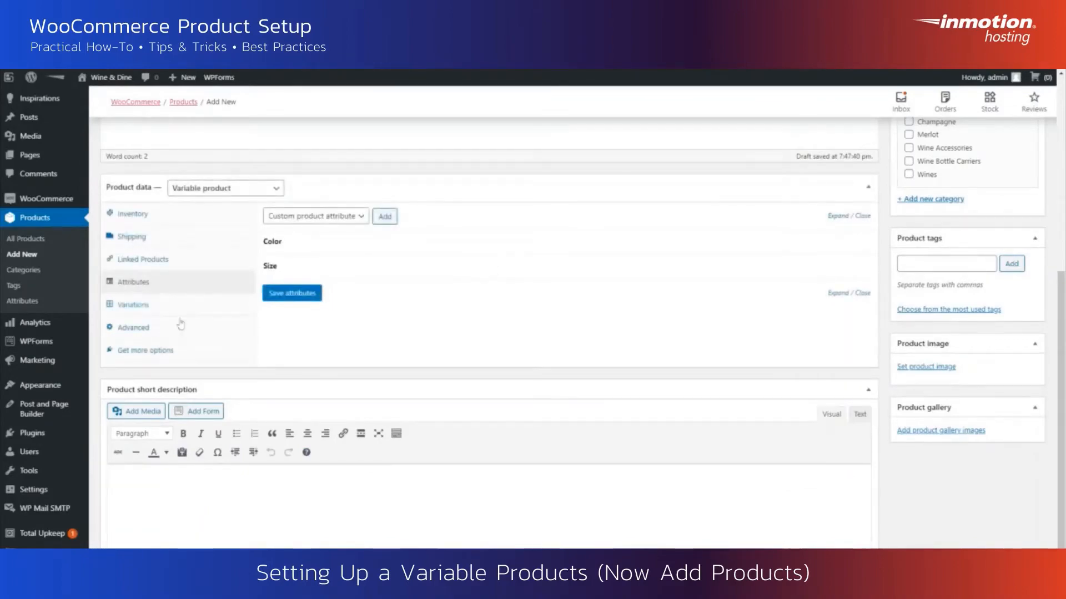
click(157, 307)
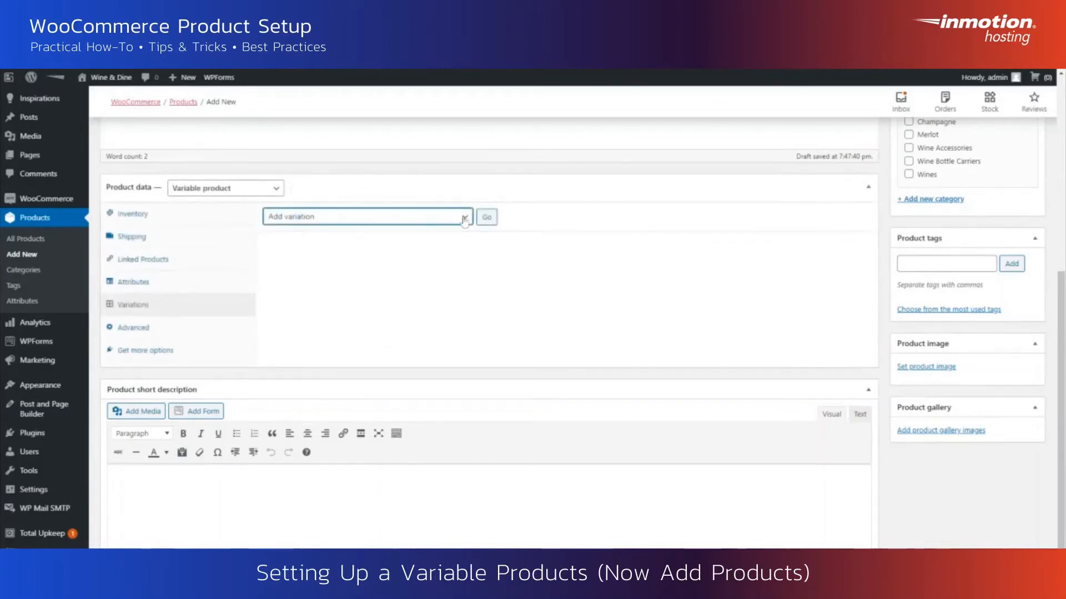
click(298, 255)
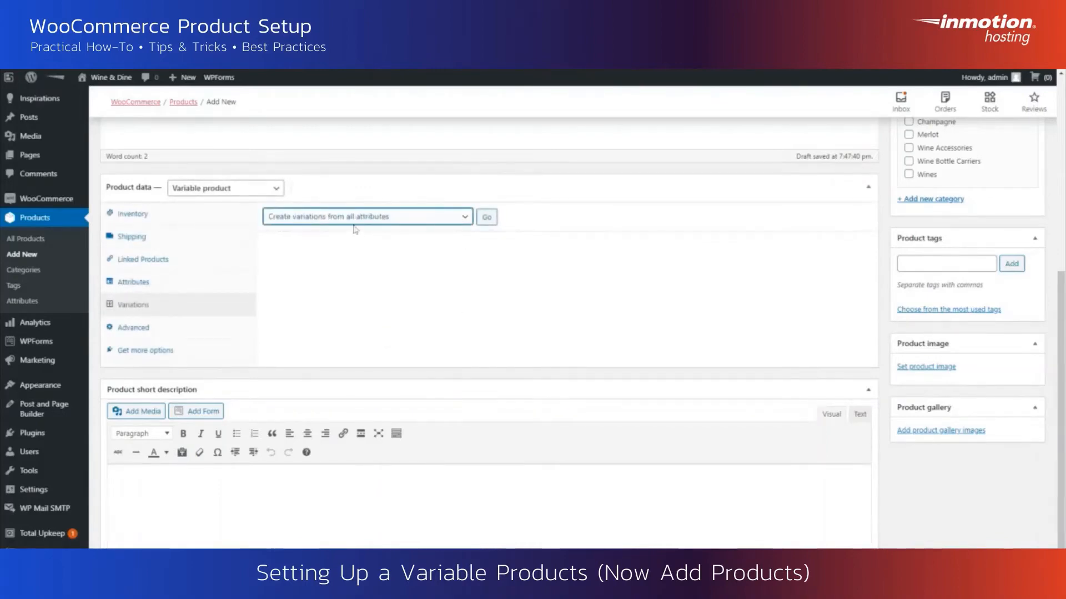
click(487, 219)
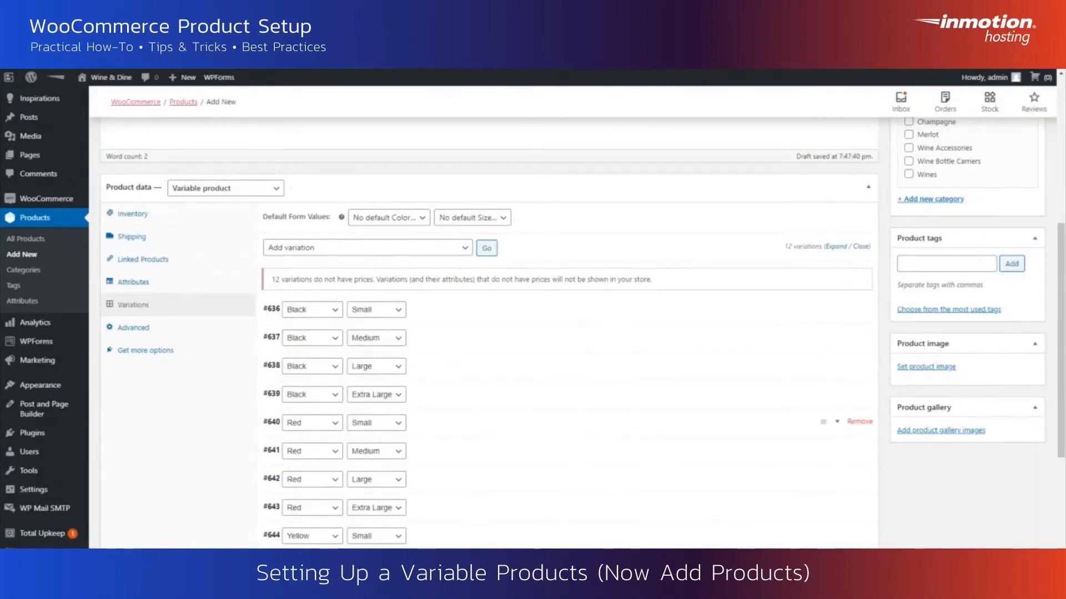
- Expand all variations and set the regular price of the Black Small variation to 10
click(840, 249)
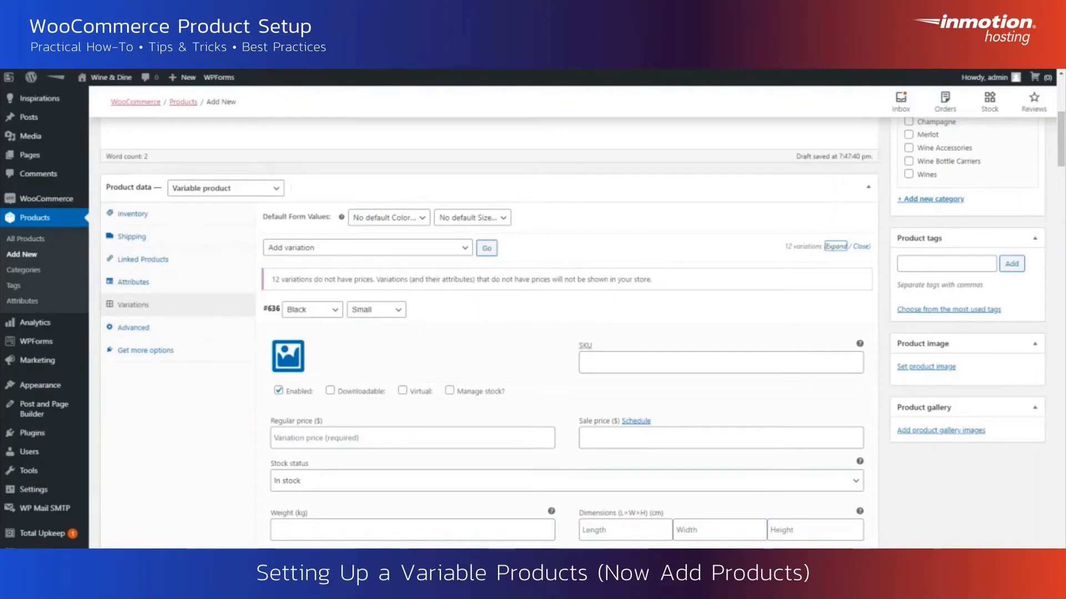
click(720, 363)
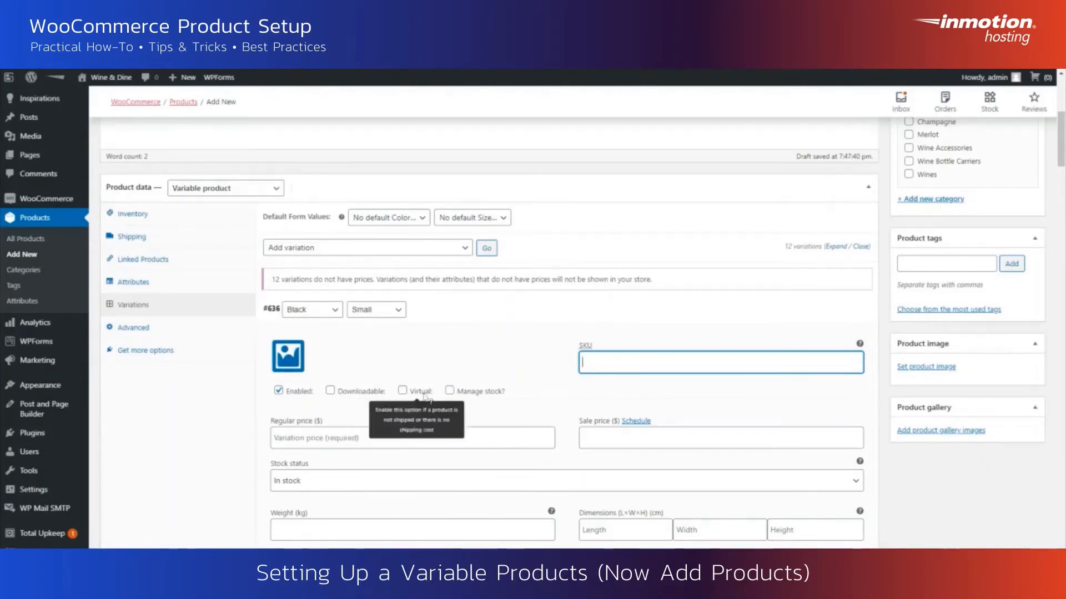
mouse_move(489, 399)
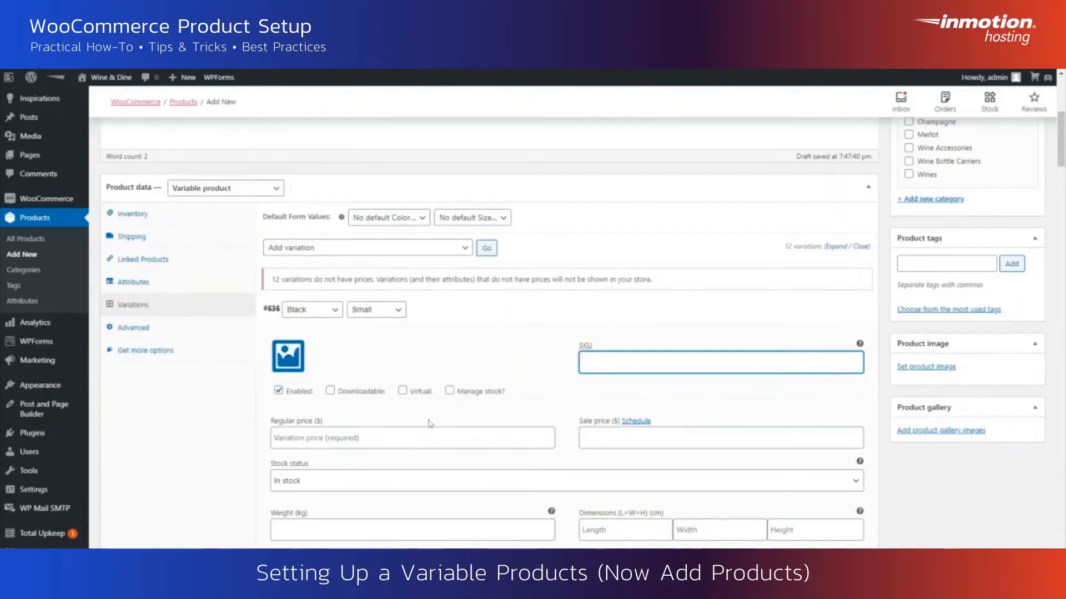
click(412, 438)
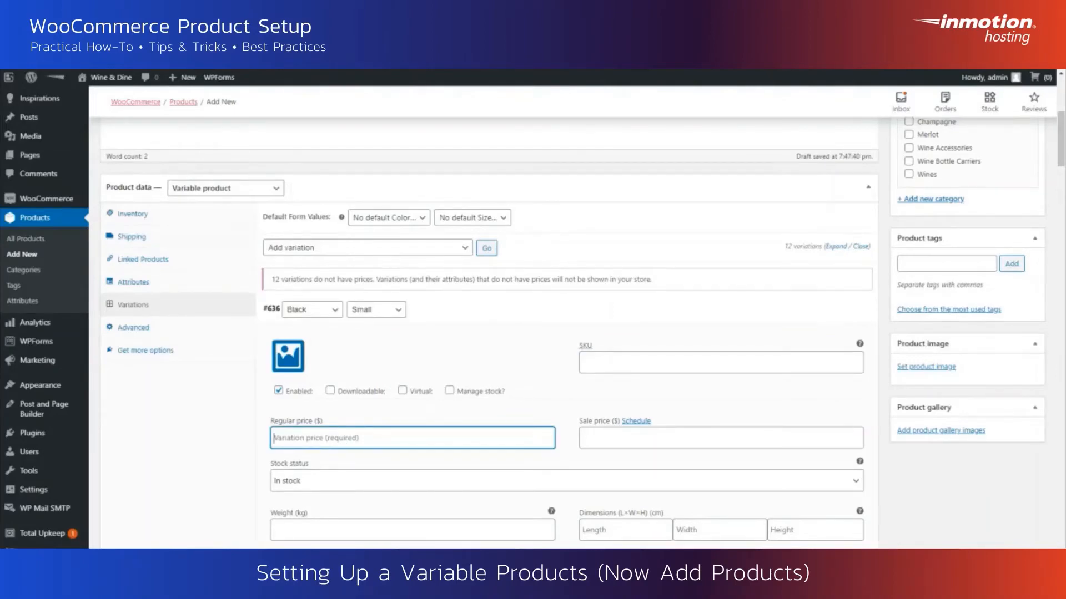
text(10)
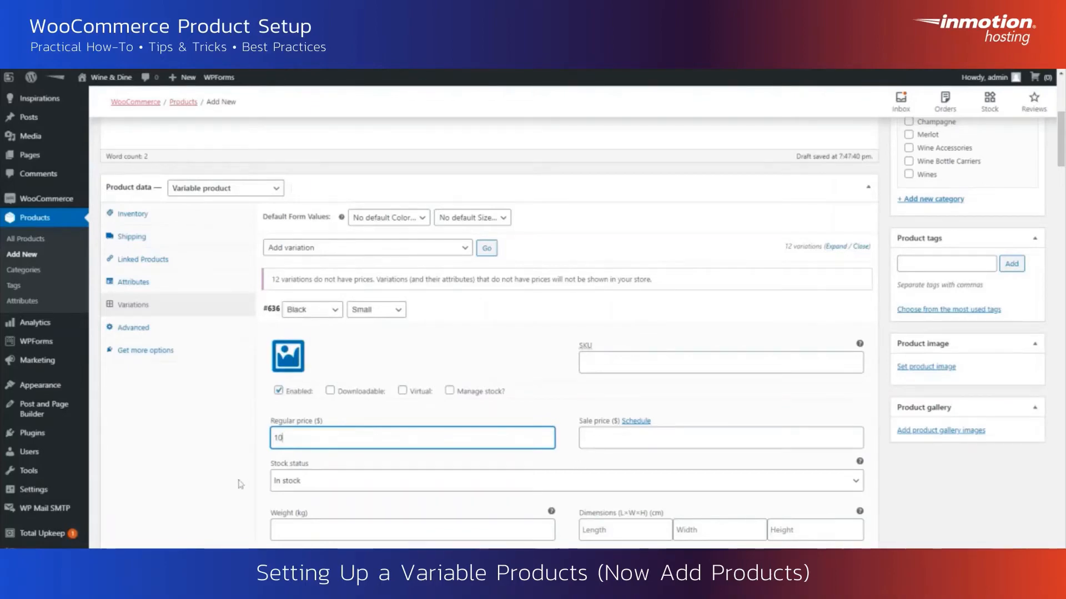
- Give the Black Small variation the burger-on-a-plate photo and the description "Variable Product"
scroll(388, 506, down, 2)
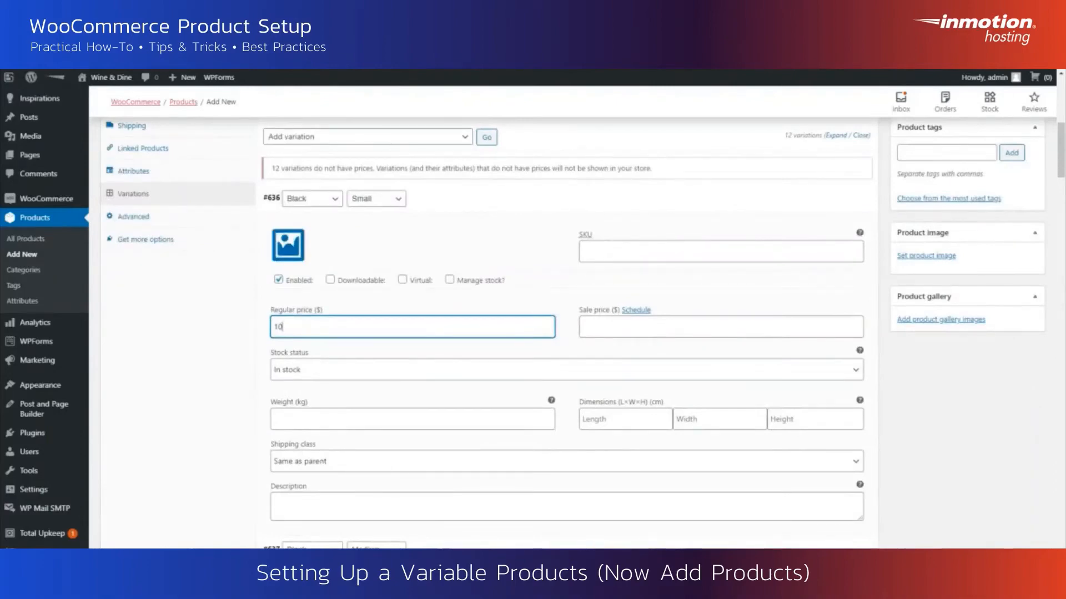
scroll(321, 314, up, 2)
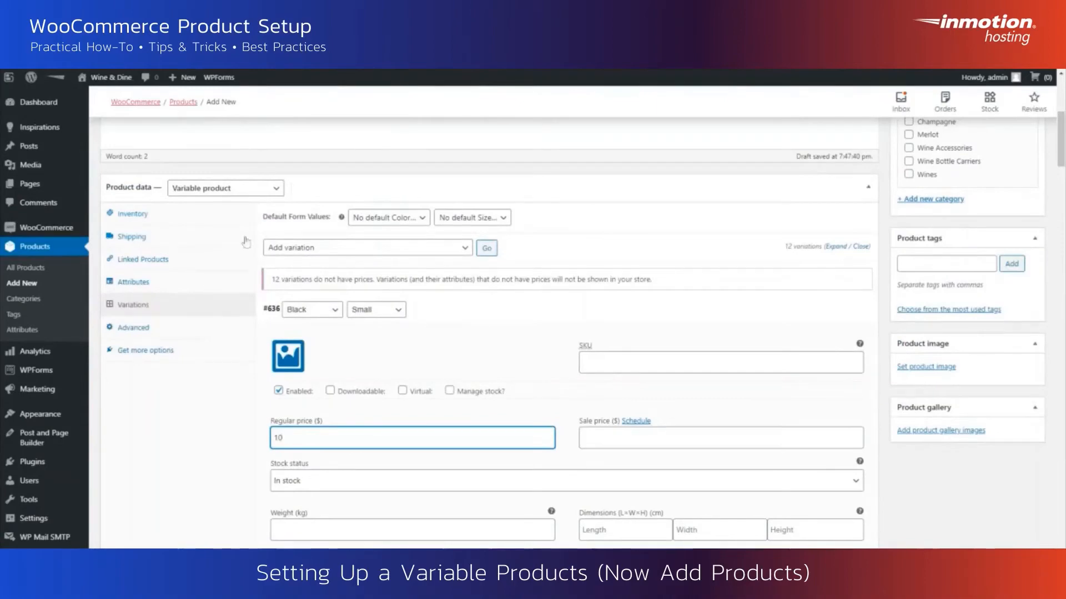
scroll(500, 466, down, 2)
click(473, 505)
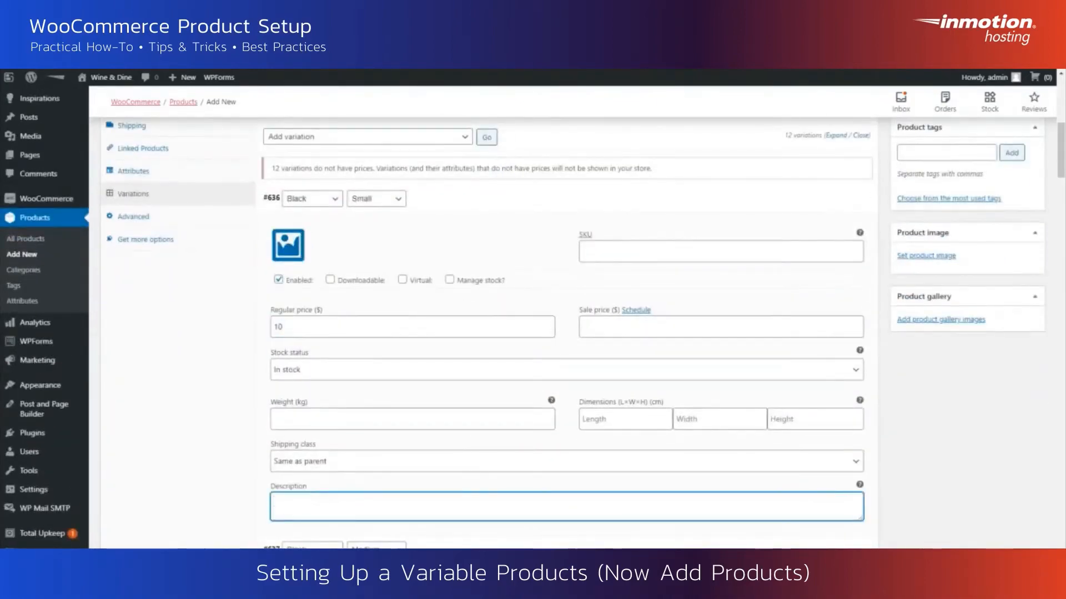
click(284, 254)
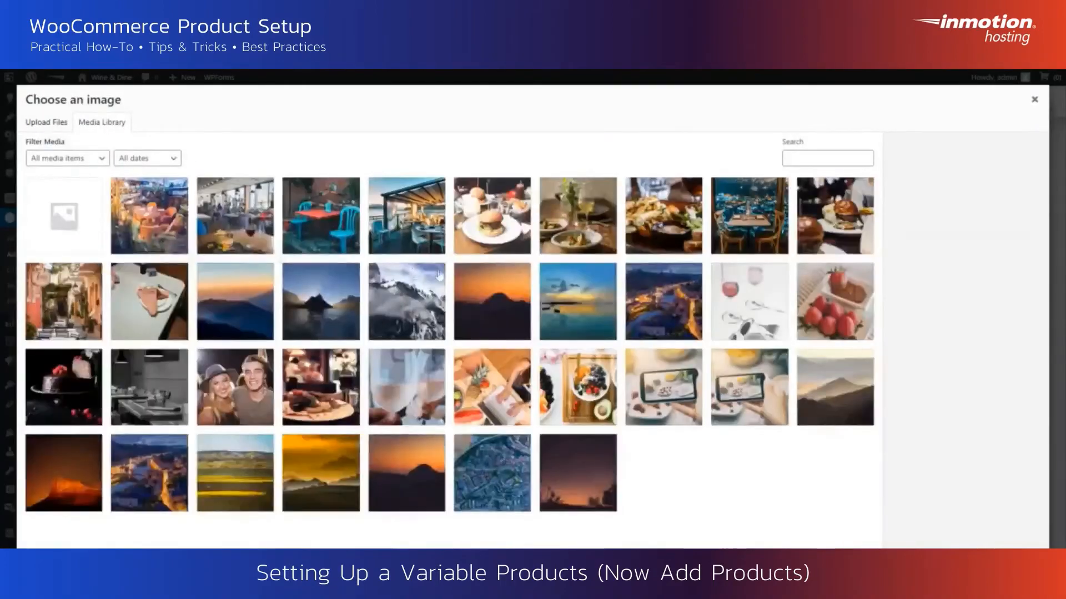
click(496, 217)
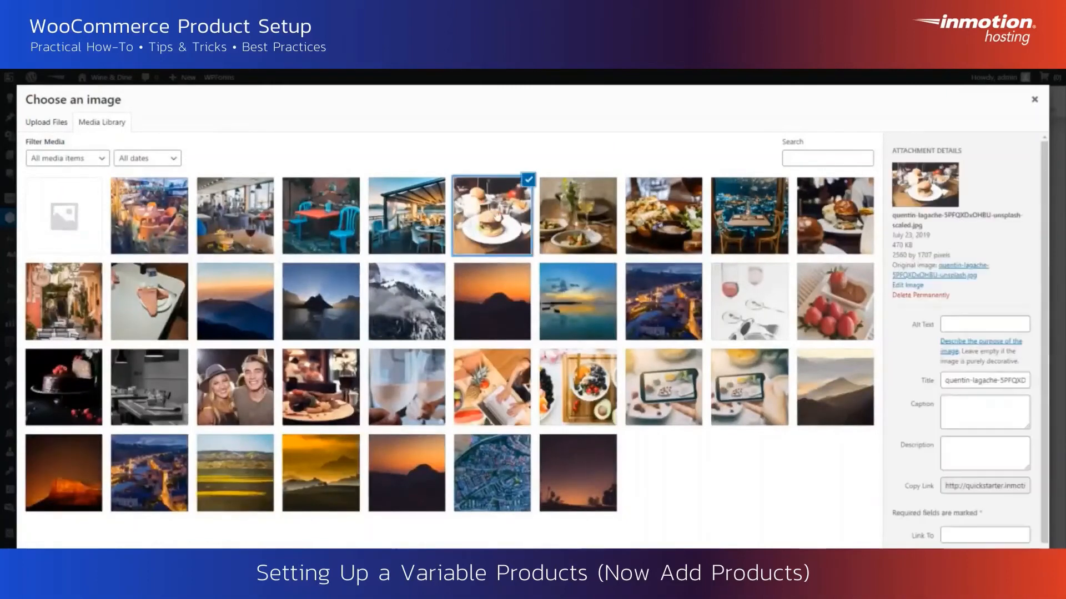
click(999, 569)
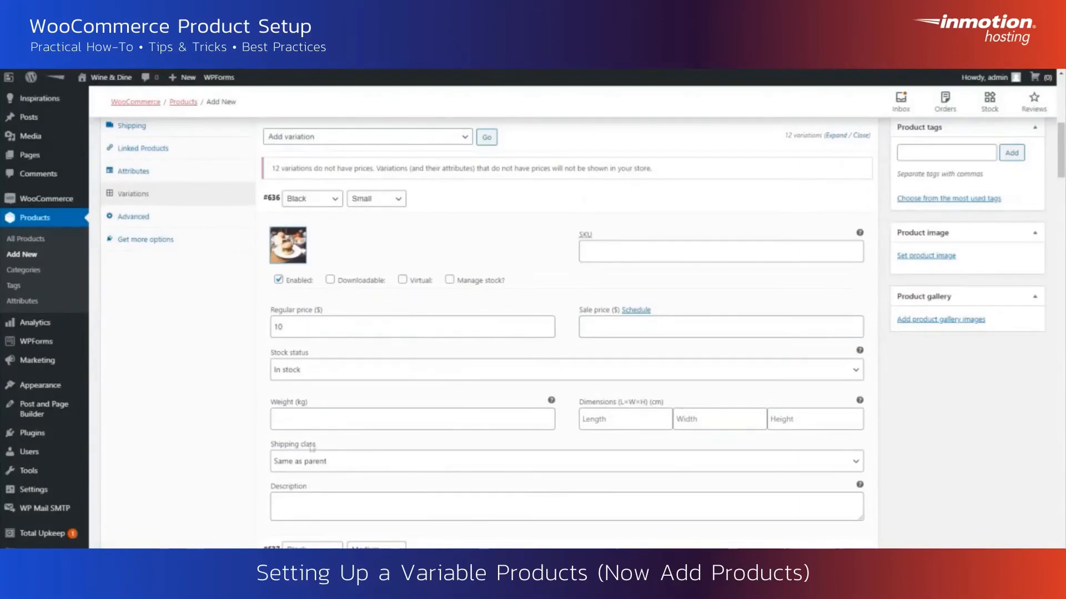
click(392, 509)
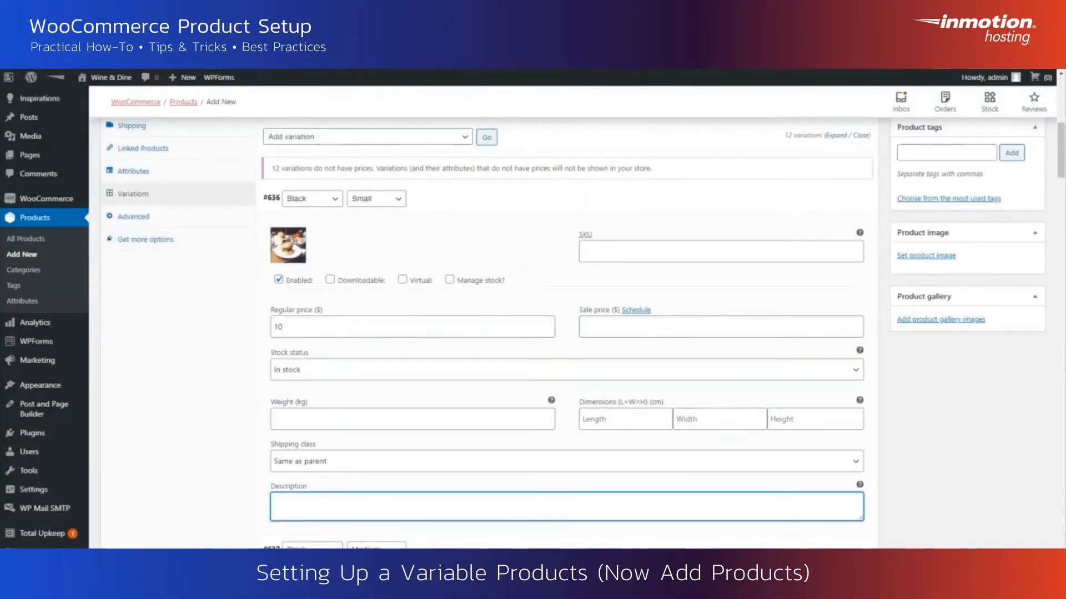
text(Variable Product)
- Assign the first restaurant terrace photo in the media library as the Black Medium variation's image
scroll(314, 501, down, 4)
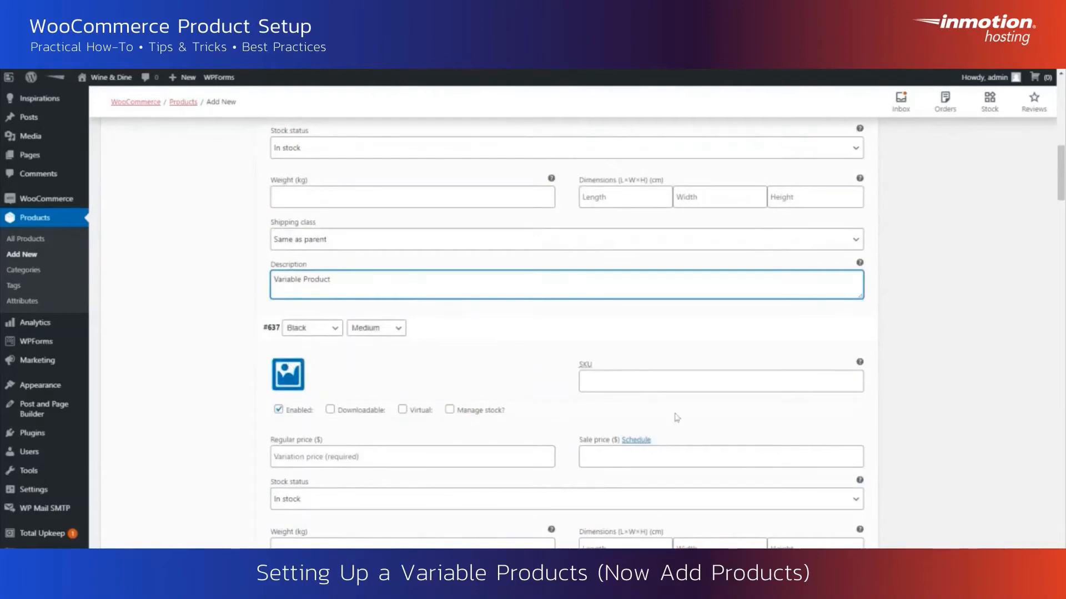
click(289, 388)
click(132, 216)
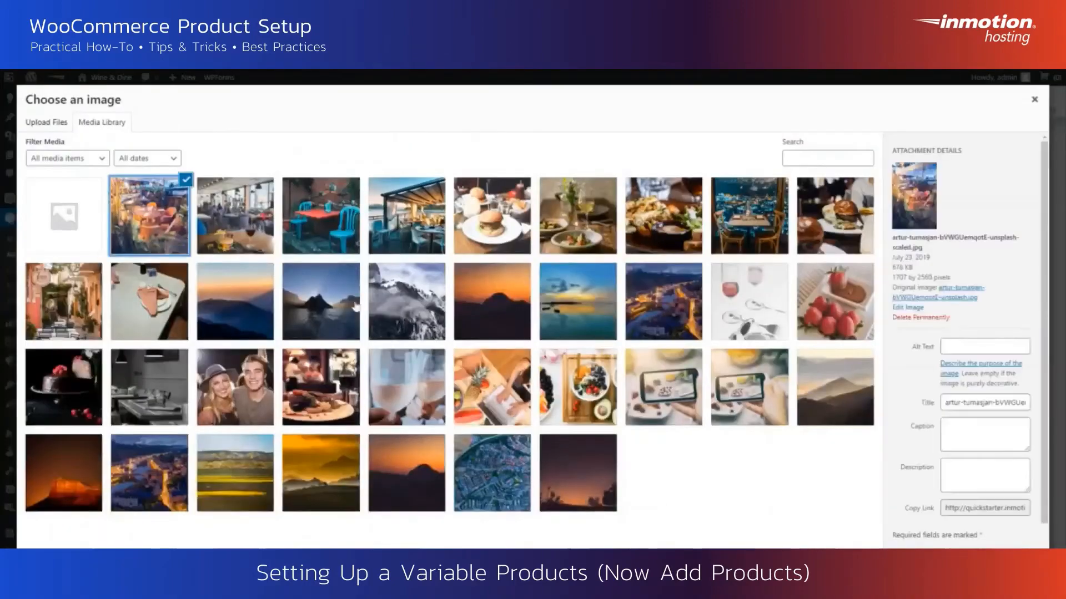
click(1003, 566)
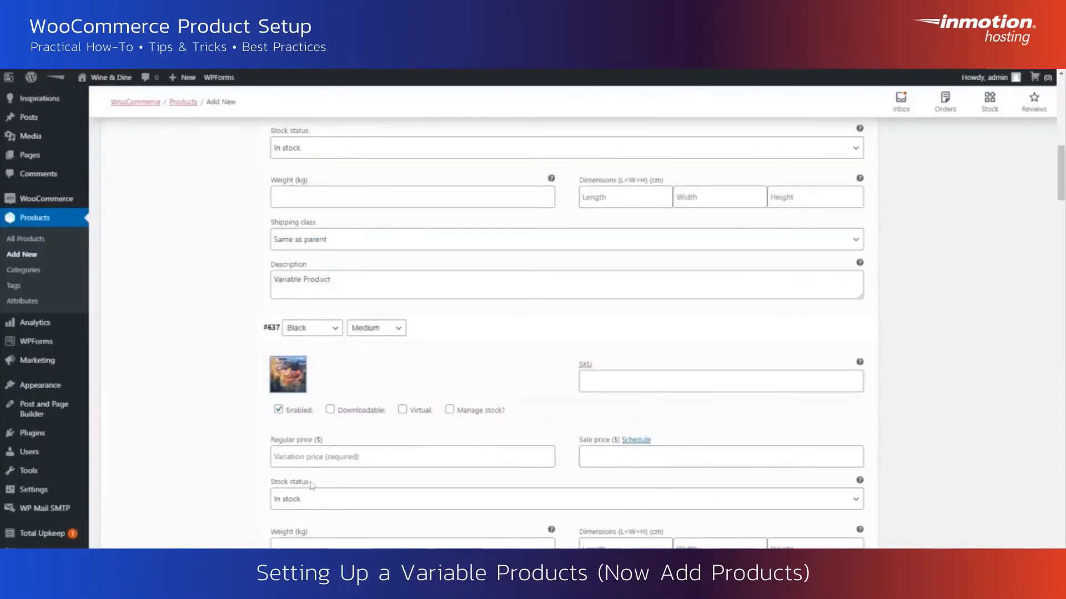
- Set the Black Medium variation's regular price to 10 and its description to "Variable Product"
click(314, 458)
text(10)
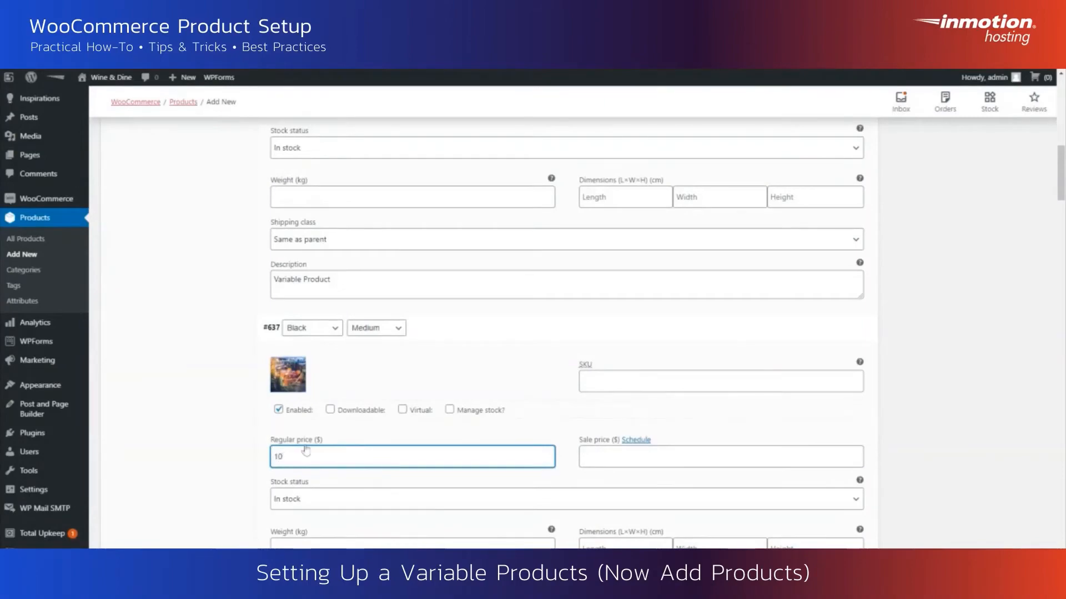
scroll(566, 333, down, 4)
click(355, 415)
text(Variable Product)
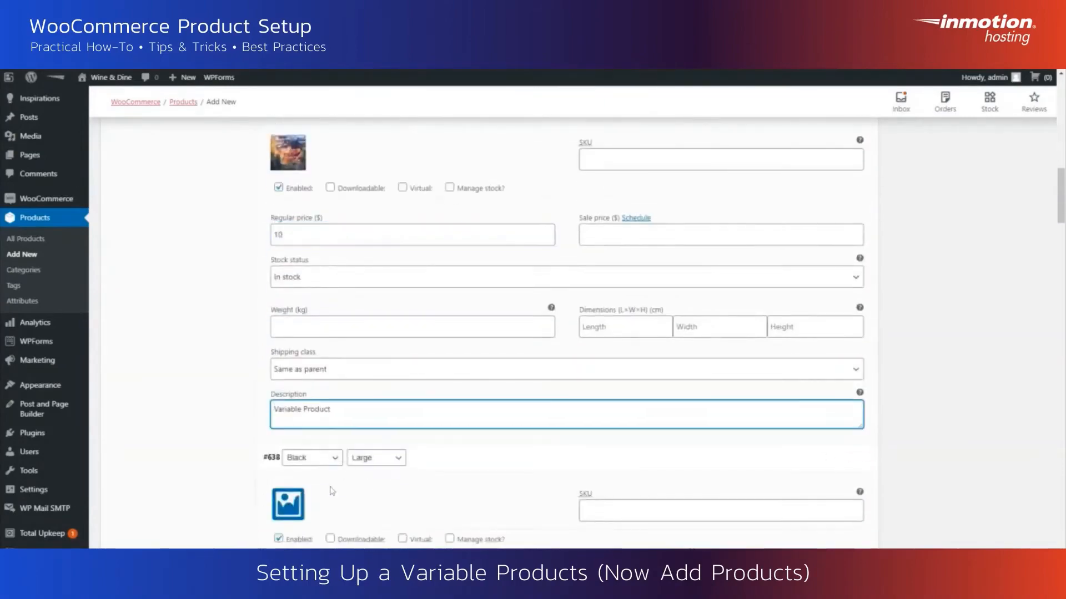
- Assign the dark chocolate cake photo as the Black Large variation's image
scroll(332, 491, down, 2)
click(287, 392)
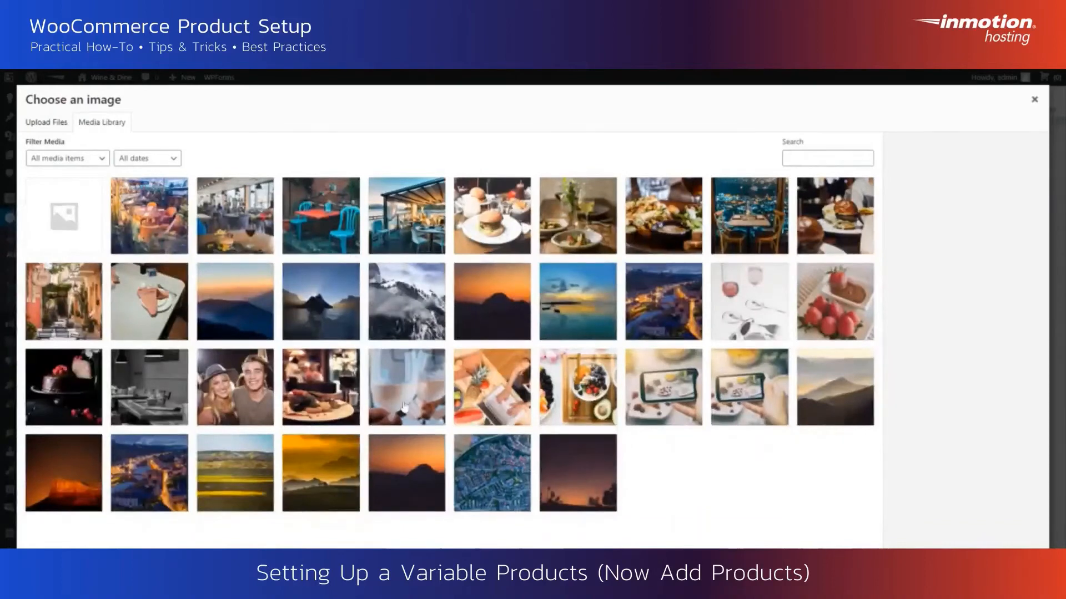
click(49, 405)
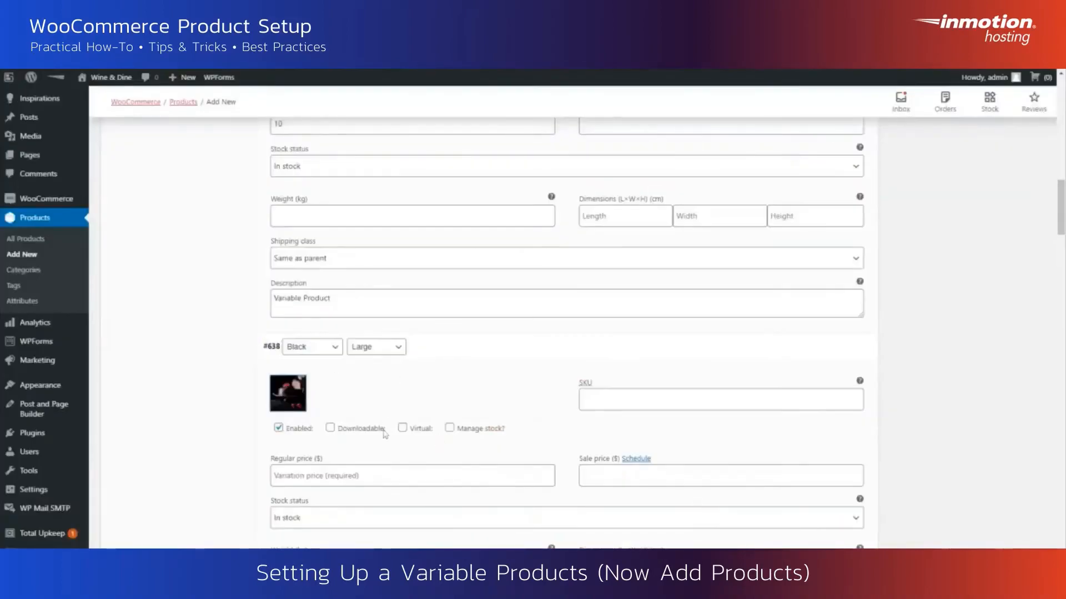
- Set the Black Large variation's regular price to 10 and its description to "Variable Product"
scroll(328, 428, down, 2)
click(352, 365)
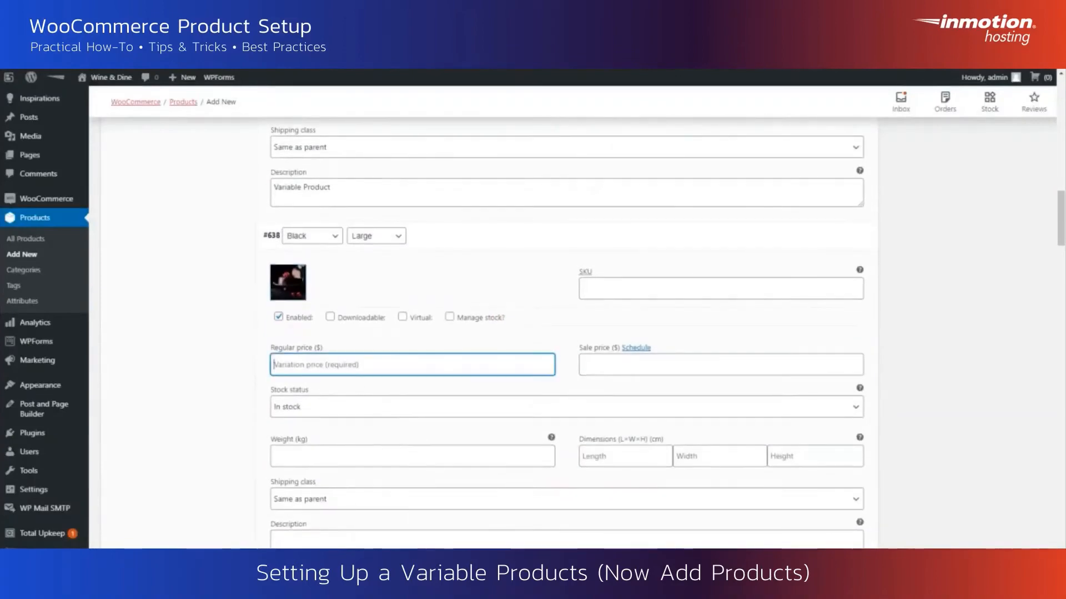
text(10)
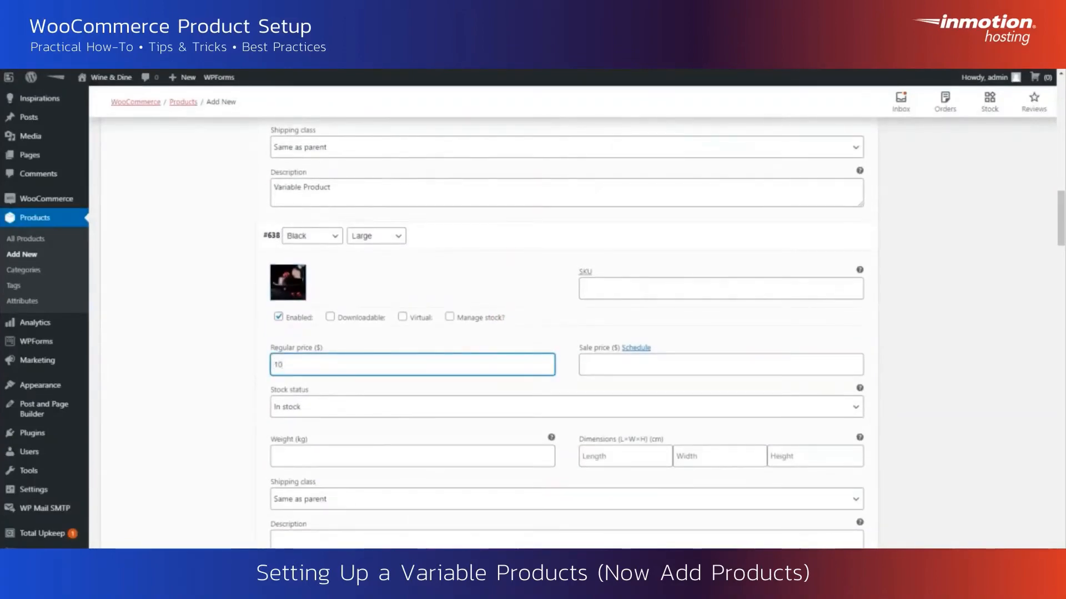
click(332, 535)
text(Variable Product)
- Give the Black Extra Large variation the photo of a dining table overlooking city lights and the description "Variable Product"
scroll(330, 543, down, 3)
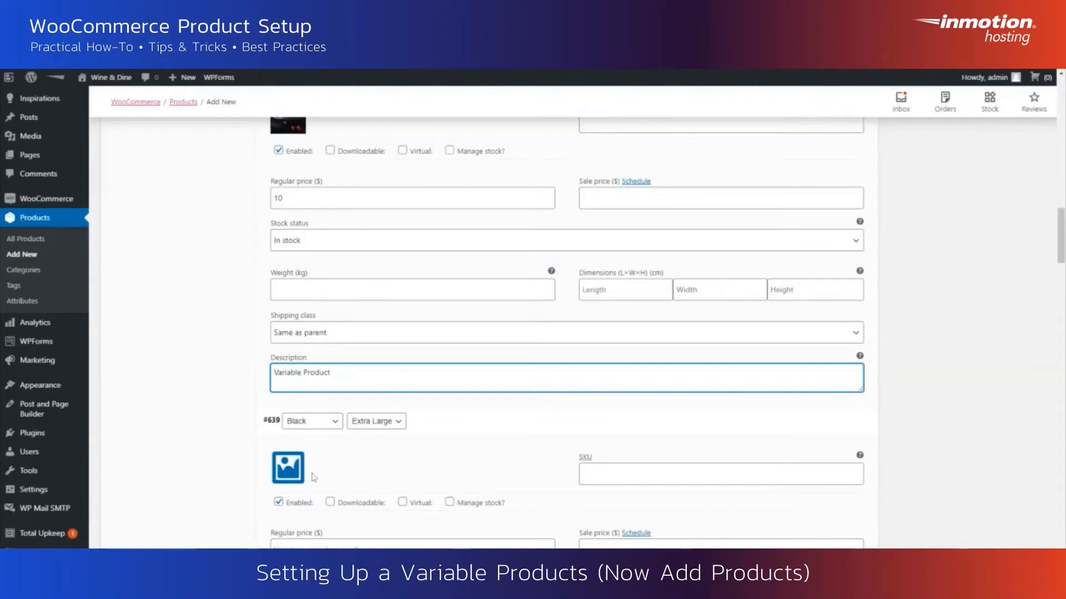
scroll(314, 478, down, 2)
scroll(314, 476, down, 2)
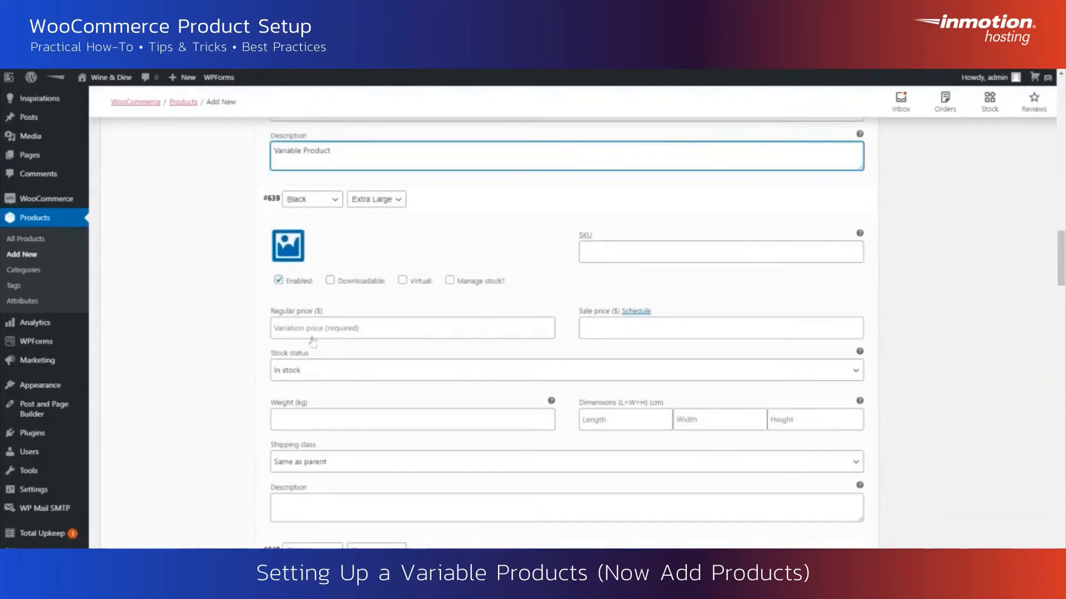
click(288, 246)
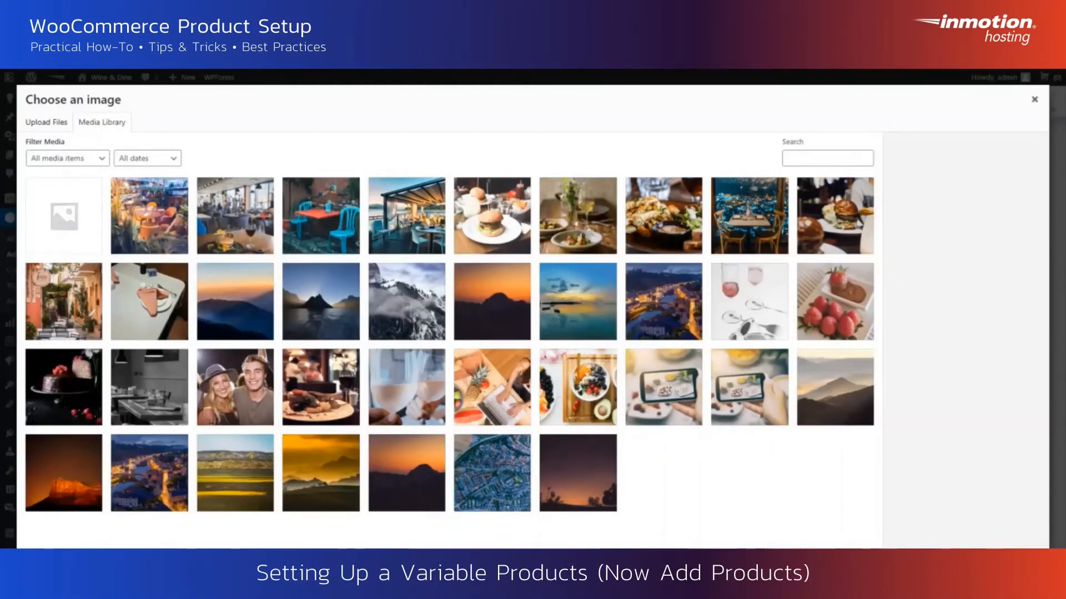
click(731, 233)
click(1002, 566)
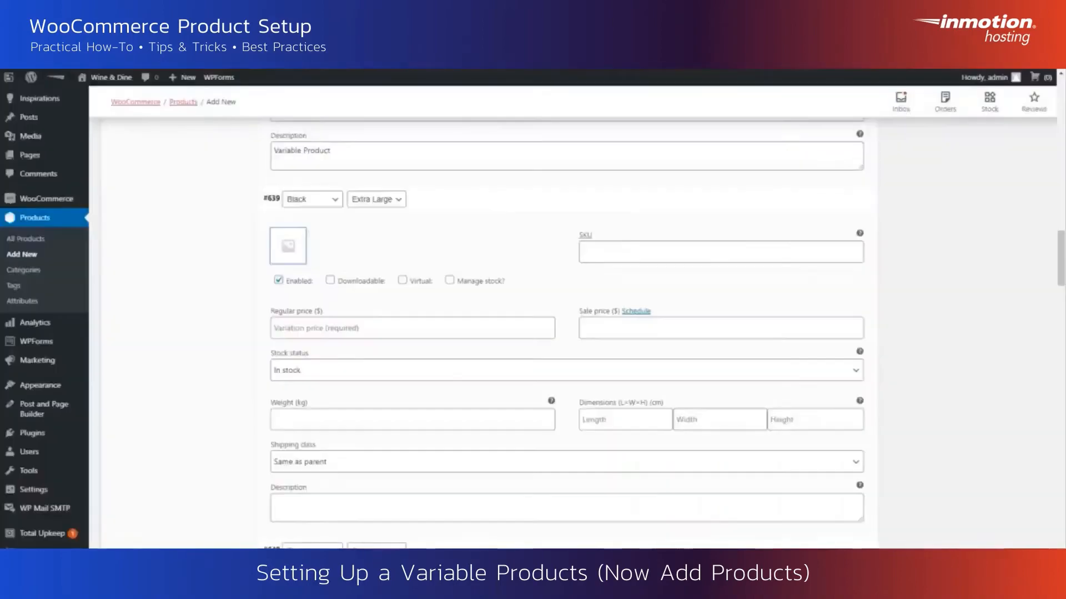
click(394, 511)
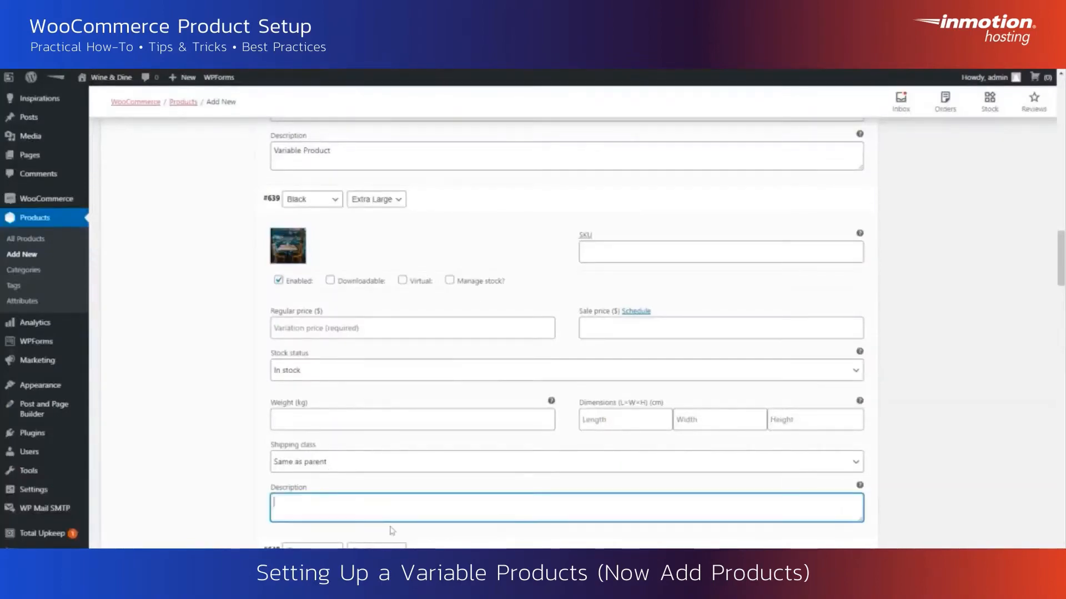
text(Variable Product)
- Assign the black-and-white photo of the dining room with hanging lamps as the Red Small variation's image
scroll(405, 471, down, 4)
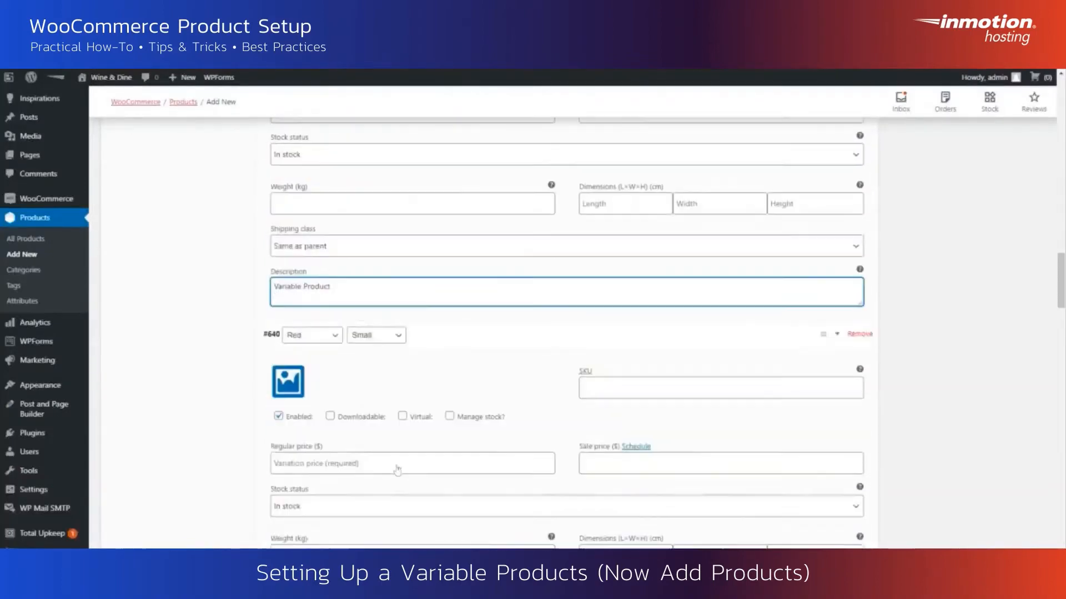
click(227, 447)
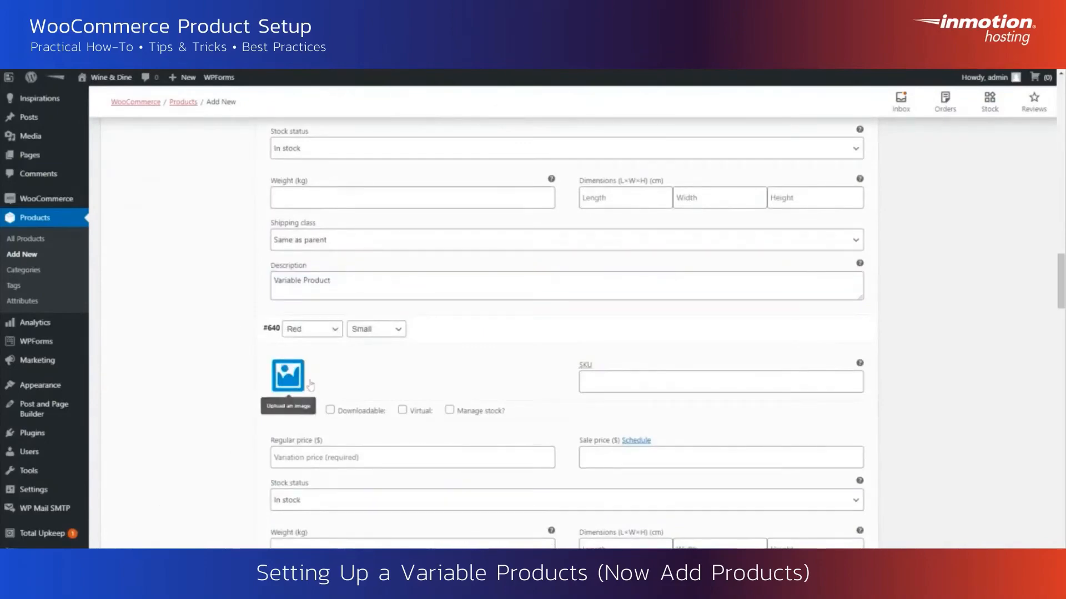
scroll(424, 428, up, 3)
scroll(420, 430, down, 3)
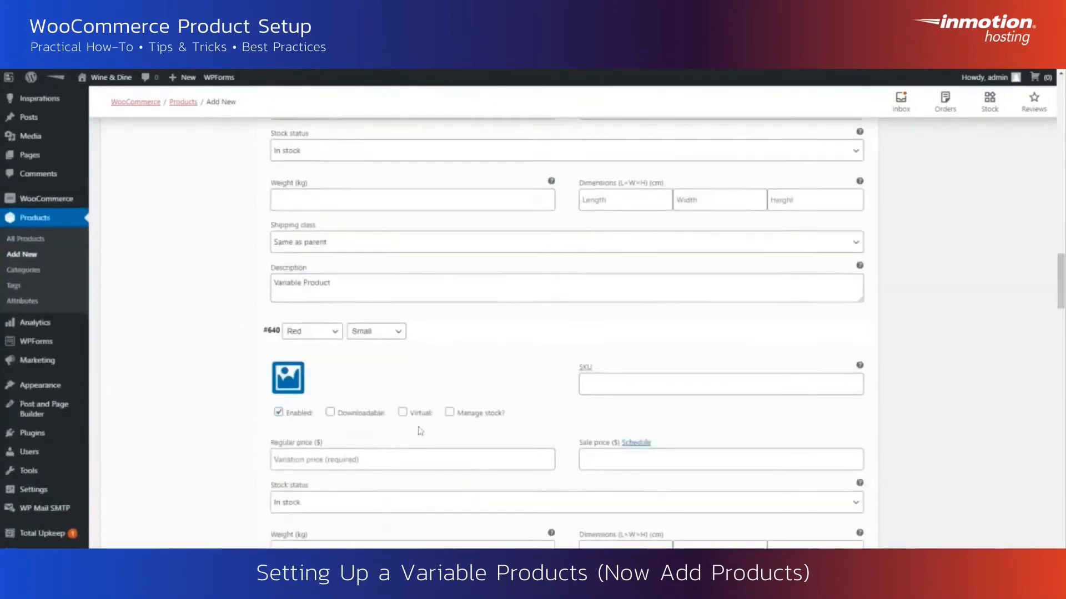
click(288, 383)
click(142, 395)
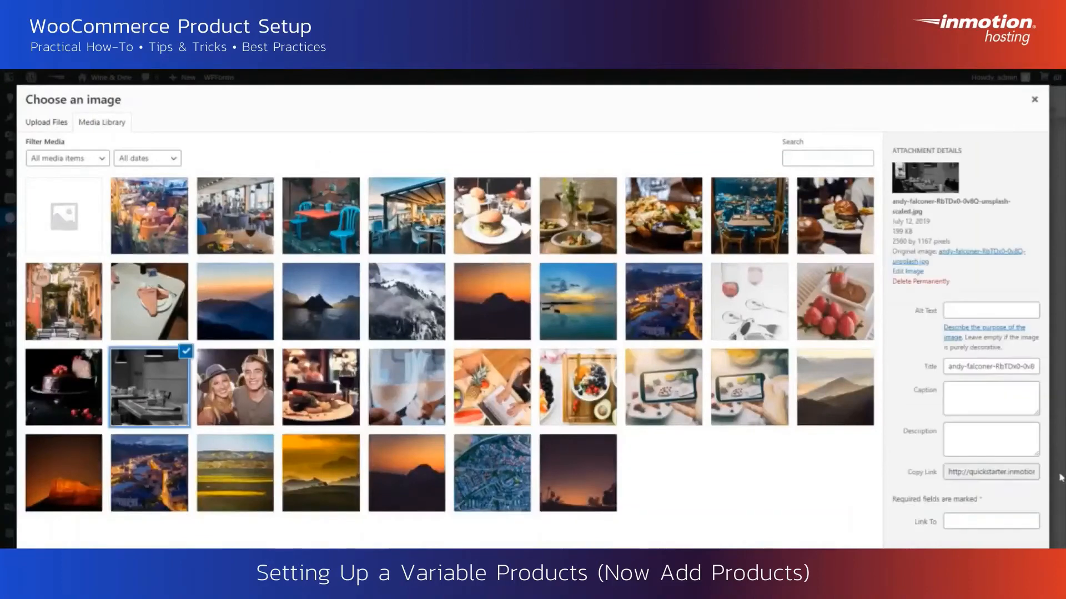
click(1000, 565)
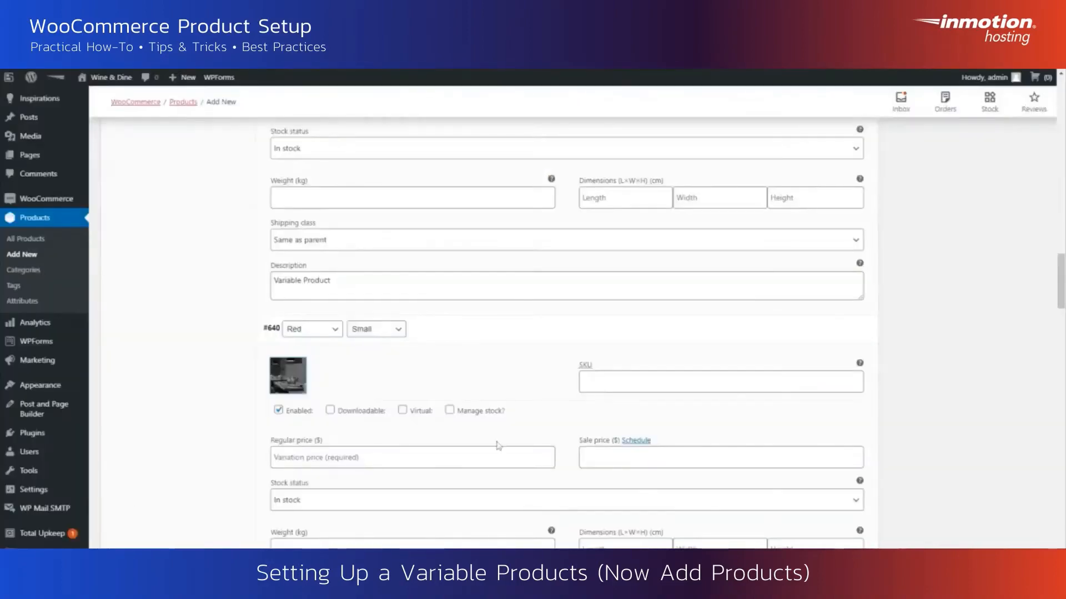
- Set the Red Small variation's regular price to 10 and its description to "Variable Product"
click(327, 458)
text(10)
scroll(326, 458, down, 4)
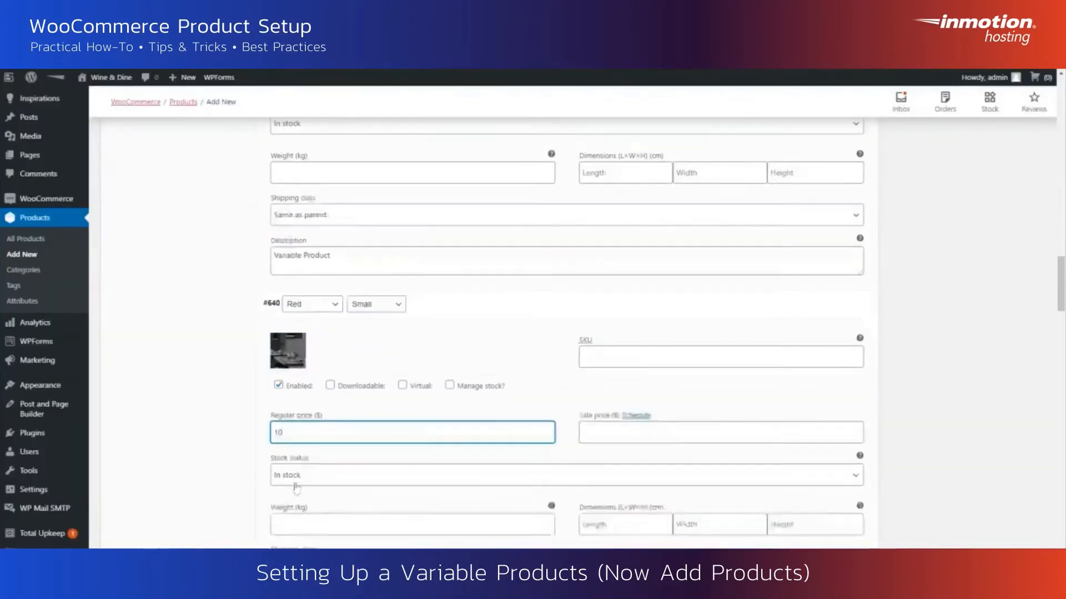
click(311, 415)
text(Variable Product)
- Choose the photo of the blue sea at sunset as the Red Medium variation's image
scroll(252, 477, down, 4)
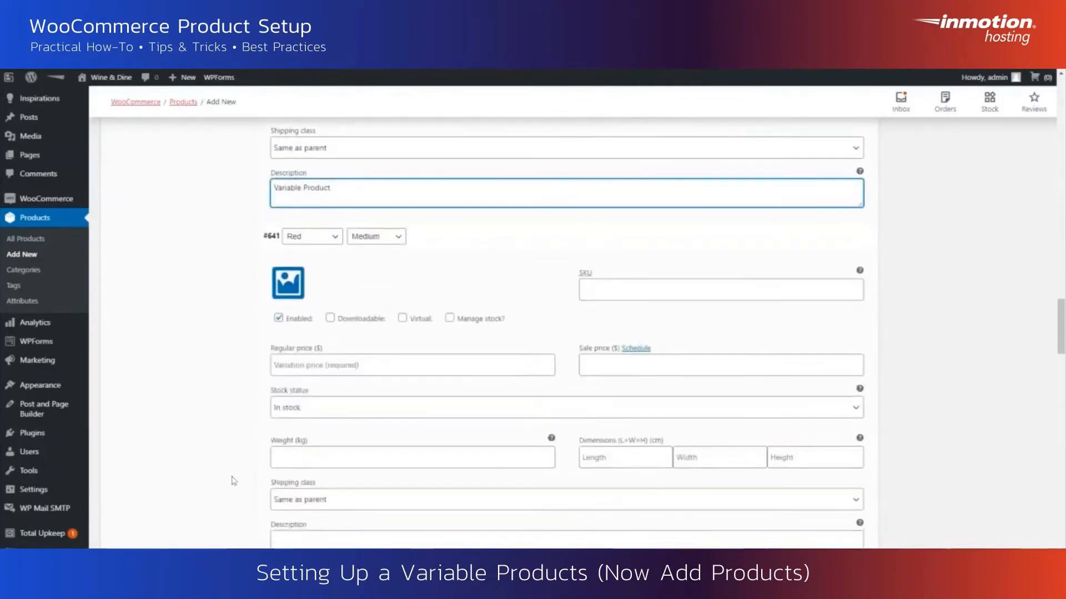
click(288, 290)
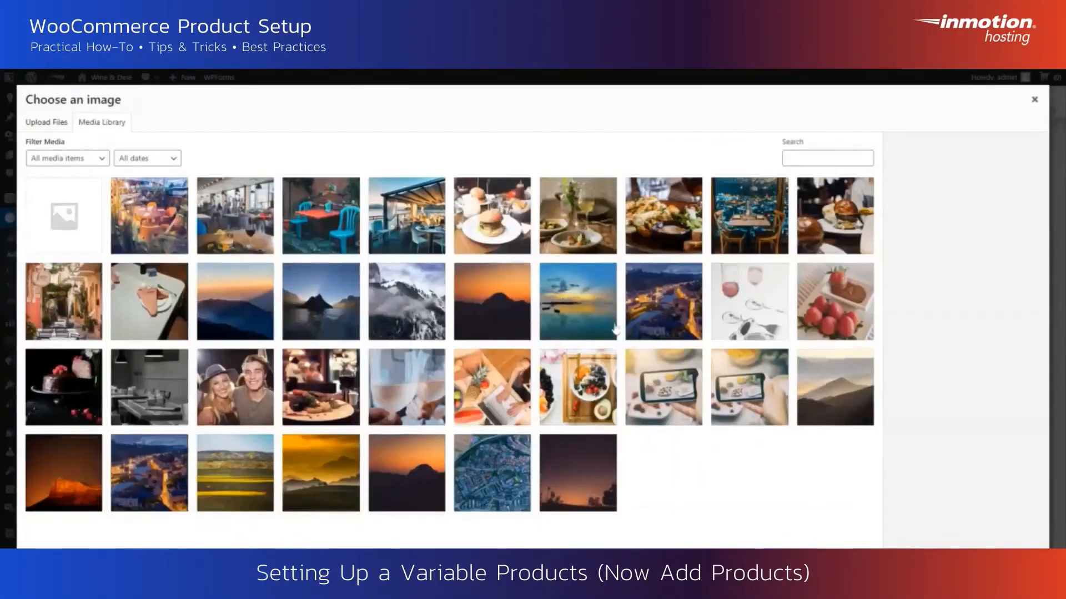
click(584, 329)
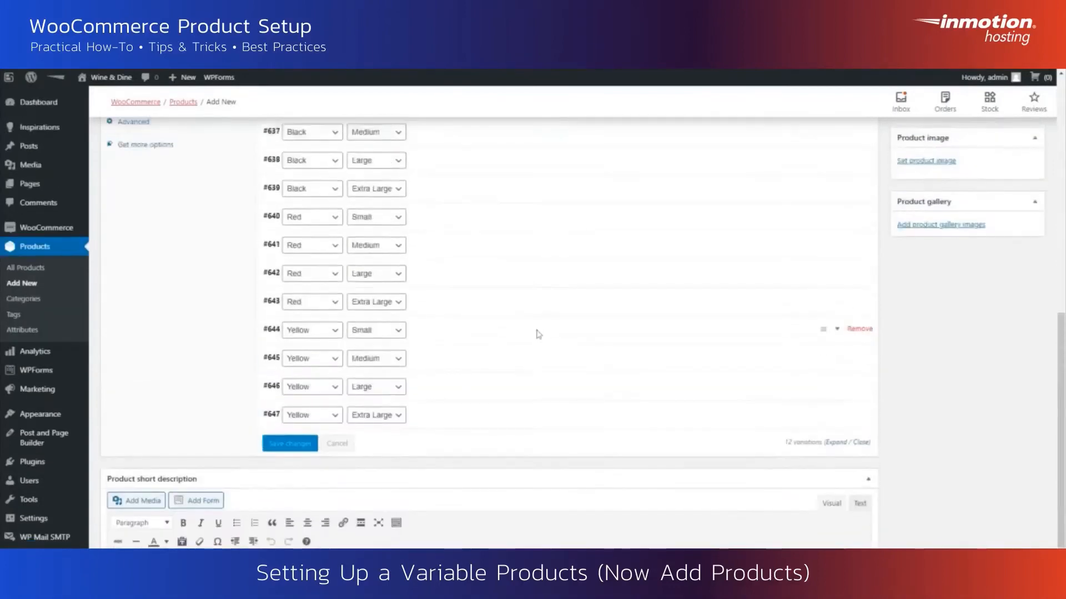
- Enter "Variable Product" as the product short description
scroll(535, 333, down, 1)
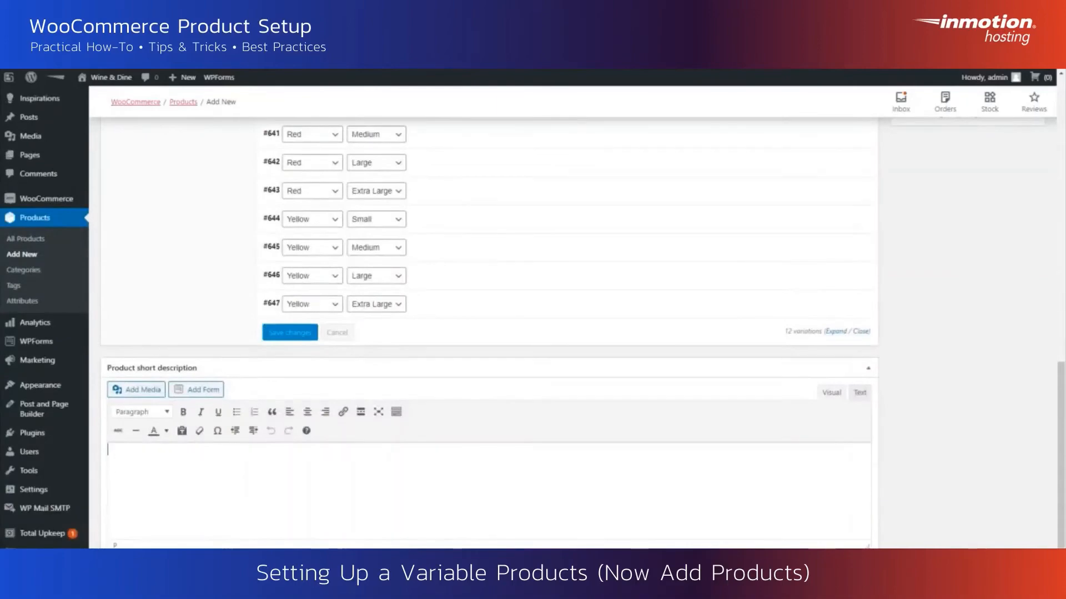
text(Variable Product)
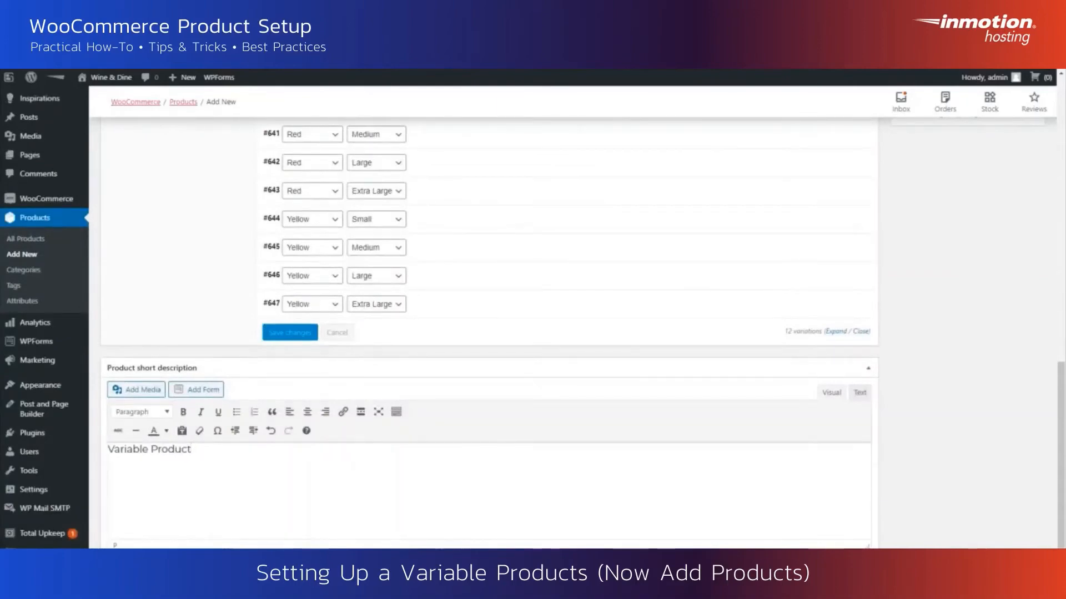
- Set the photo of the riverside town lit up at night as the product image
scroll(930, 501, up, 8)
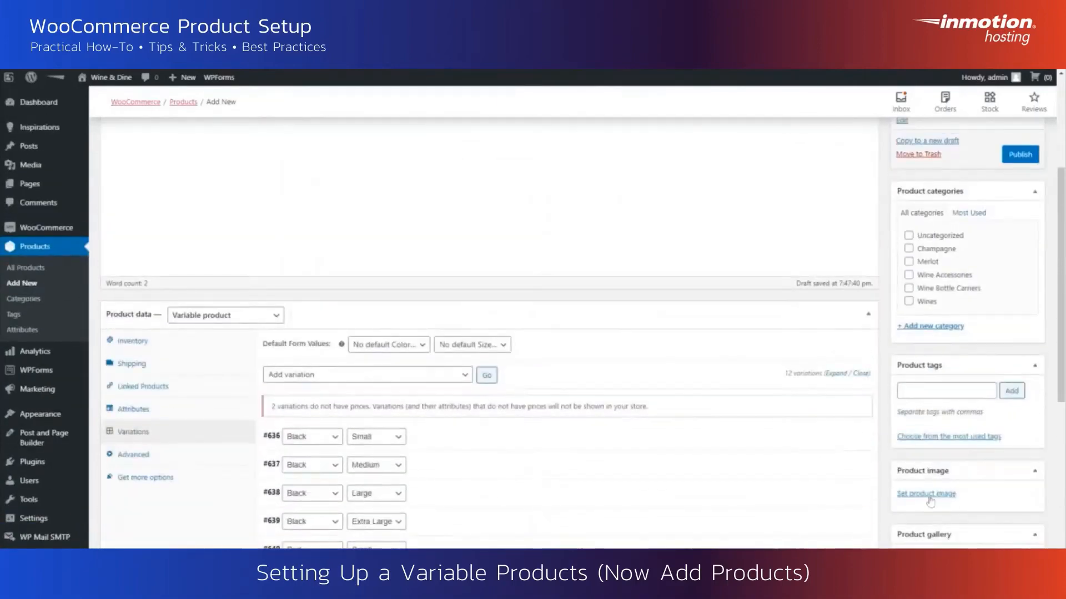
click(930, 495)
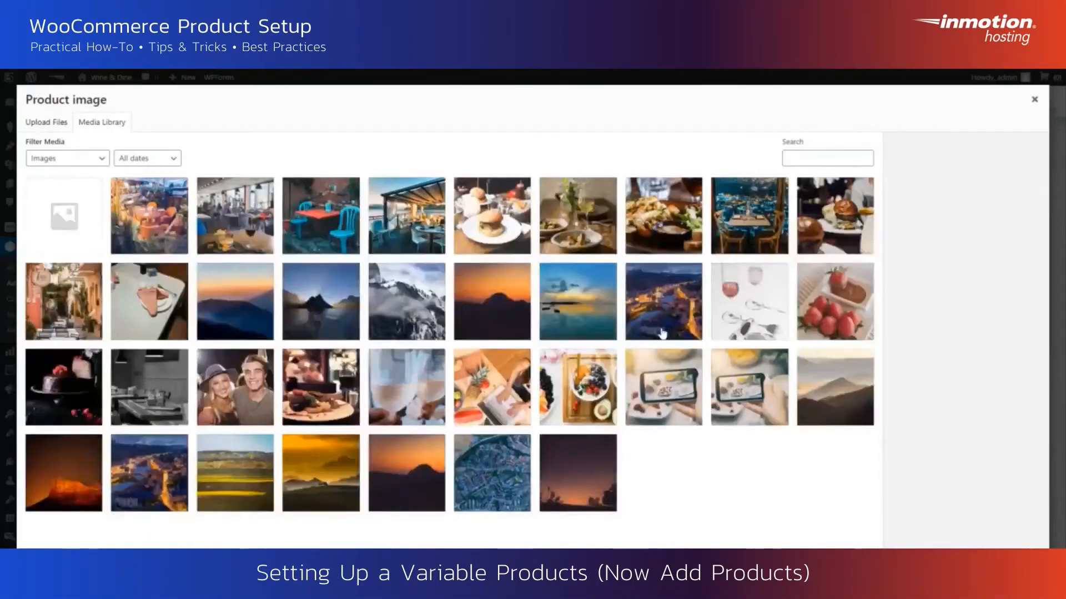
click(662, 335)
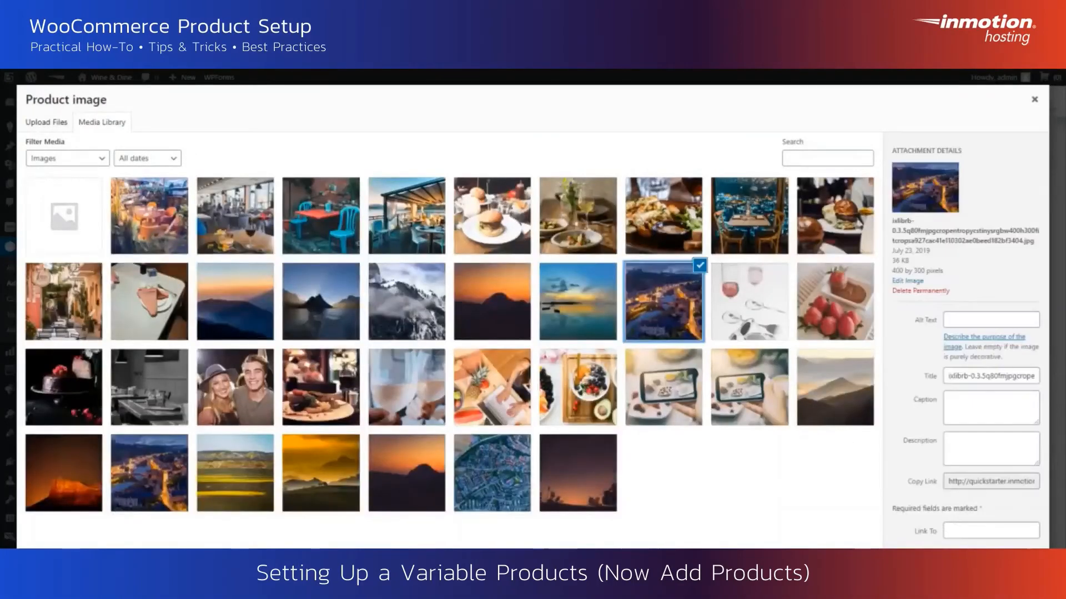
click(1004, 567)
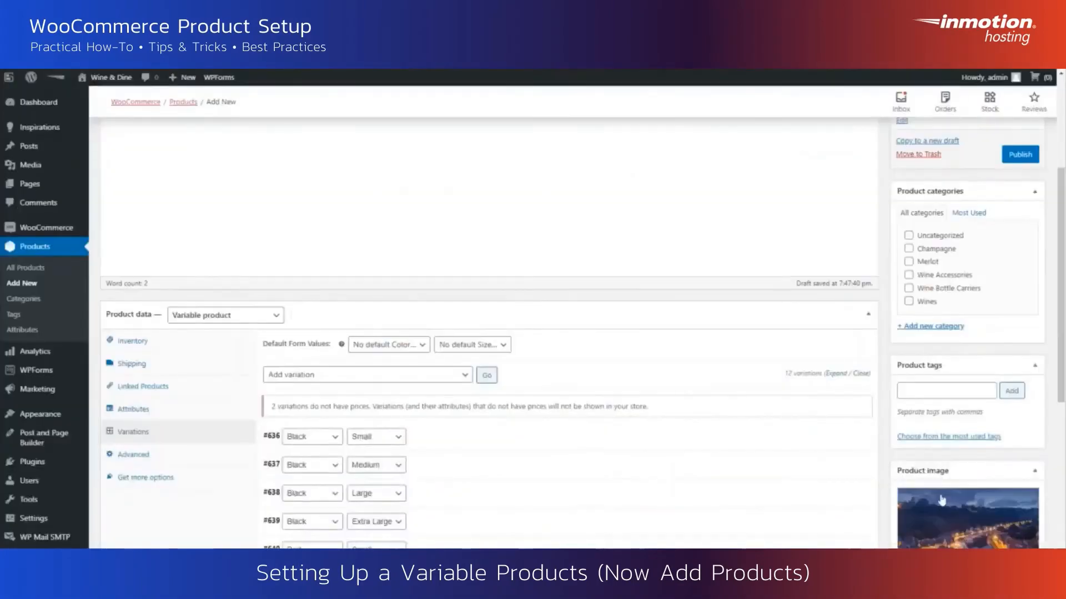
- Add the orange mountain sunset, the aerial city view and the dusk sky with tree silhouettes to the product gallery
scroll(942, 501, down, 3)
click(939, 561)
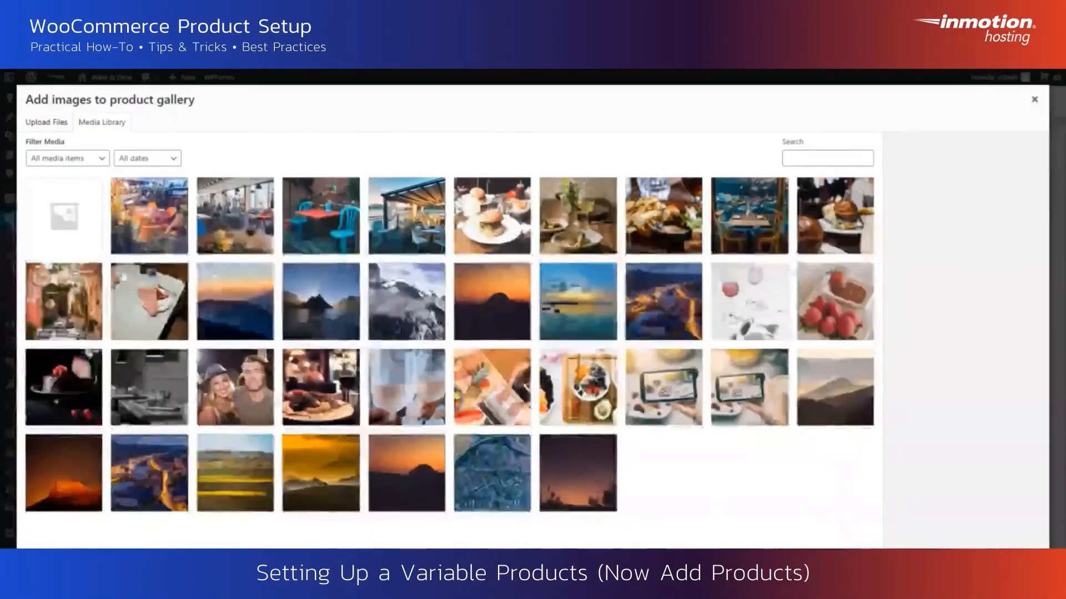
click(407, 468)
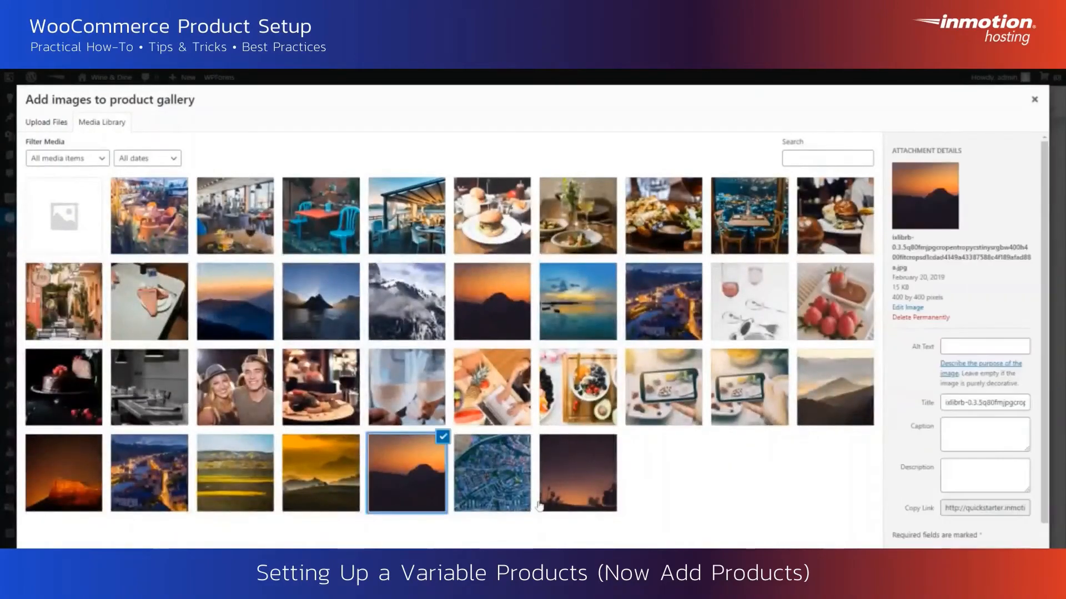
click(491, 478)
click(578, 474)
click(1007, 566)
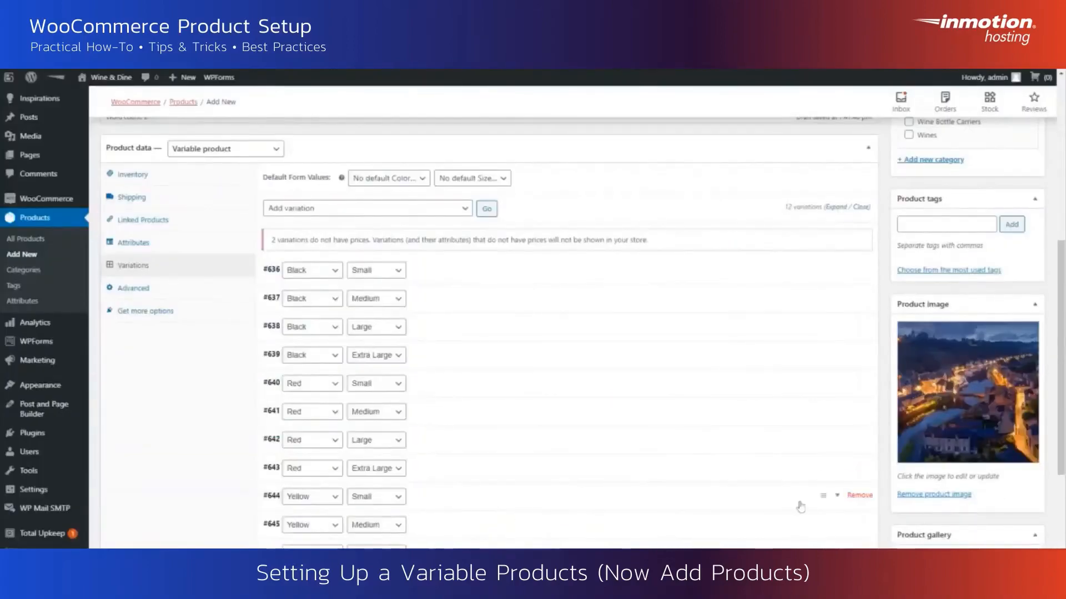
- Assign the product to the Wine Bottle Carriers and Wines categories and publish it
scroll(863, 489, up, 3)
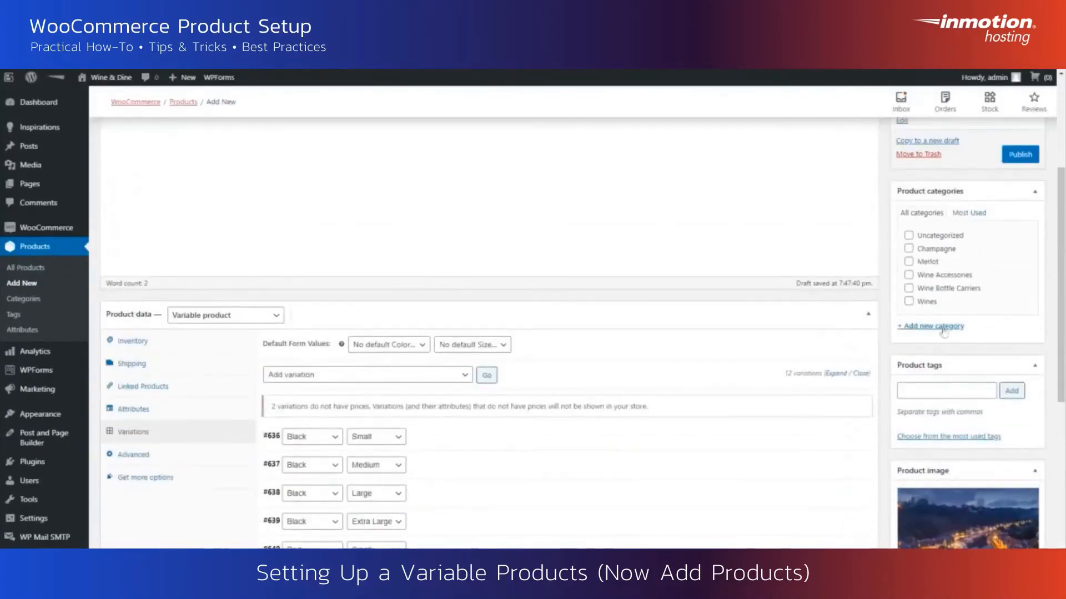
click(917, 303)
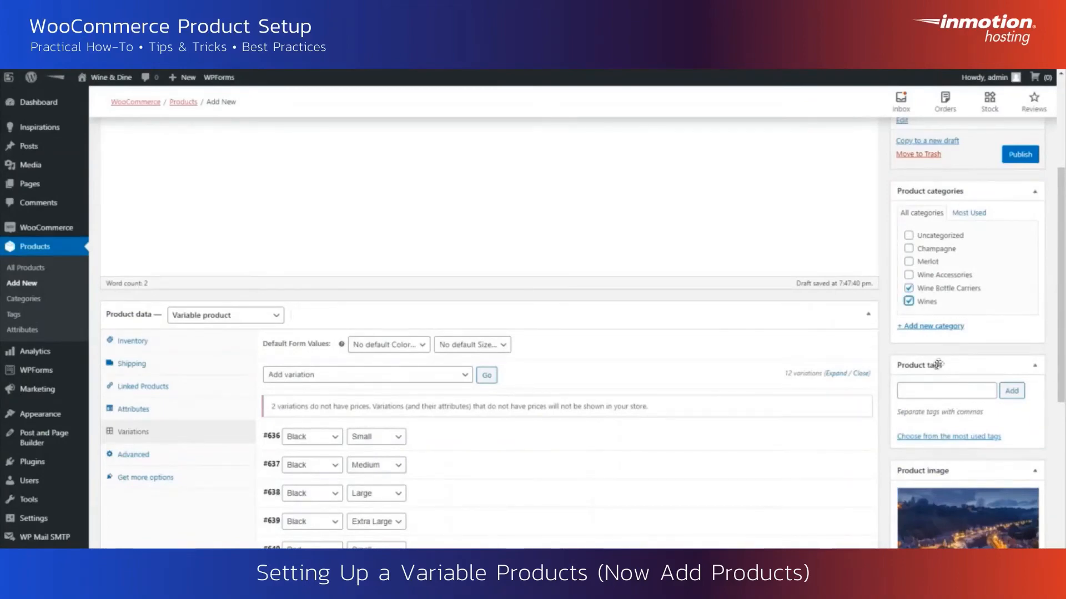
scroll(938, 365, up, 4)
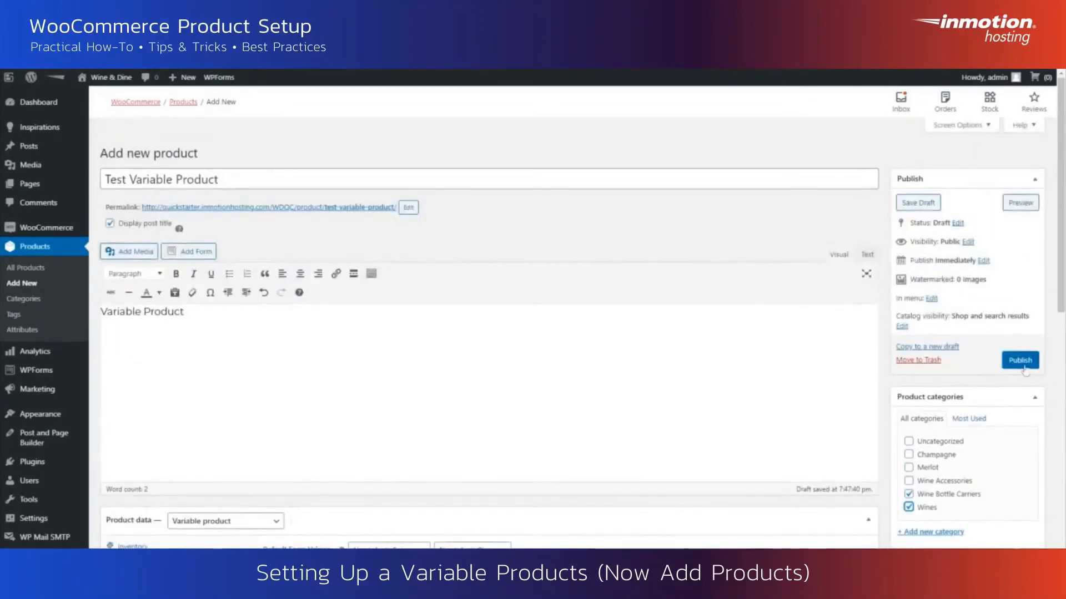
click(1020, 360)
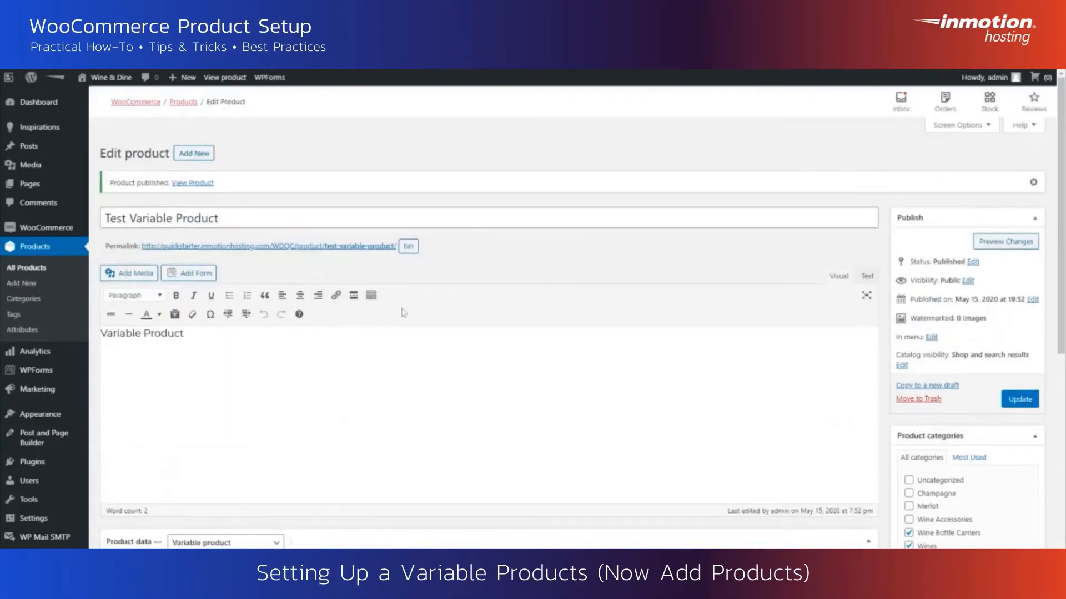
- View the published product in the store and look through its gallery images
click(227, 78)
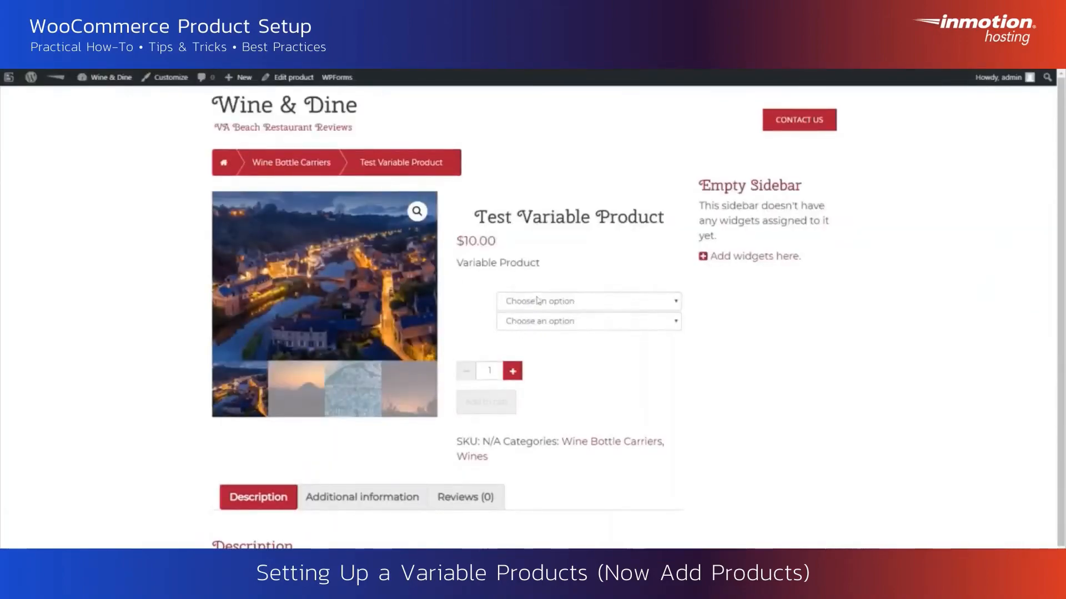
click(288, 388)
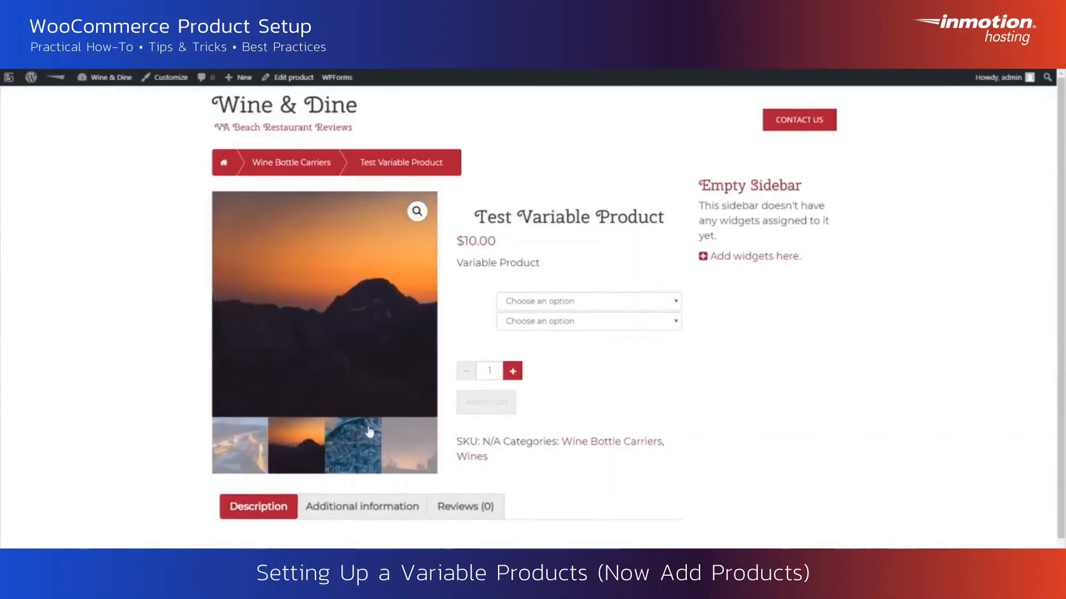
click(417, 455)
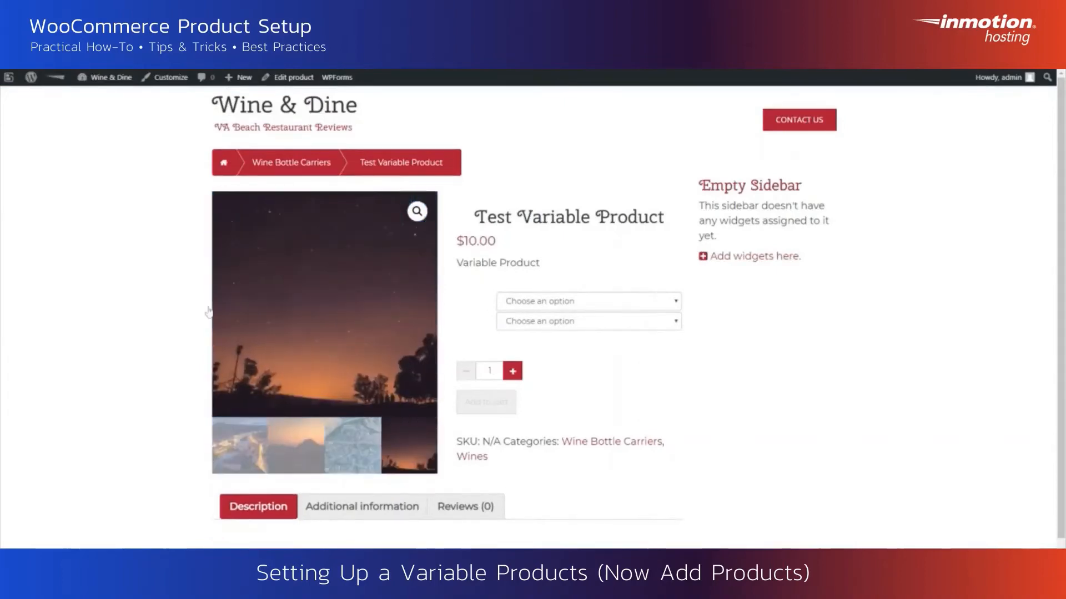
click(241, 464)
click(300, 409)
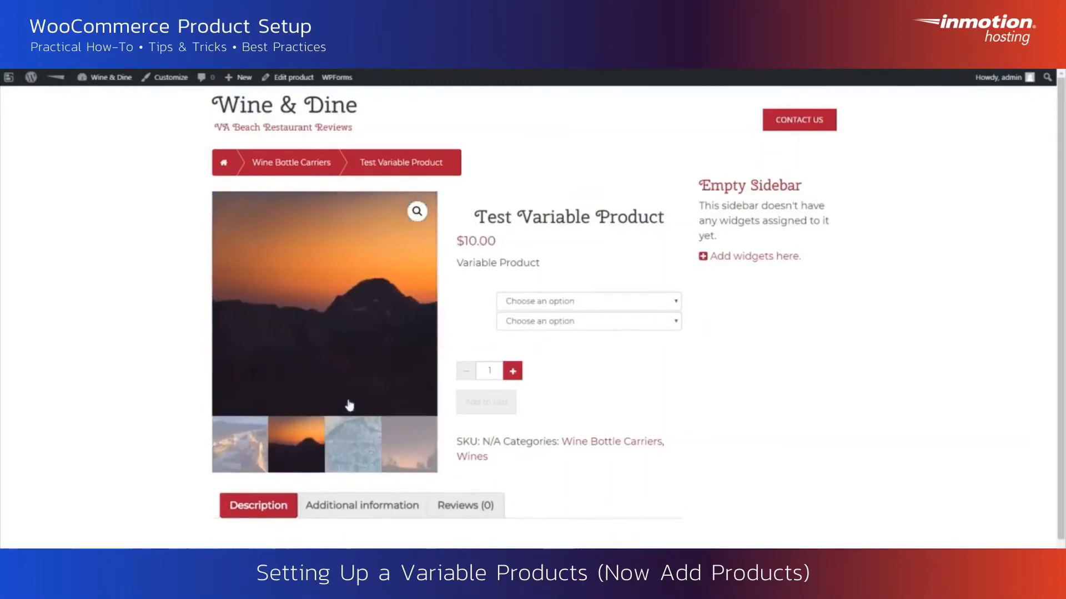
click(364, 459)
click(422, 458)
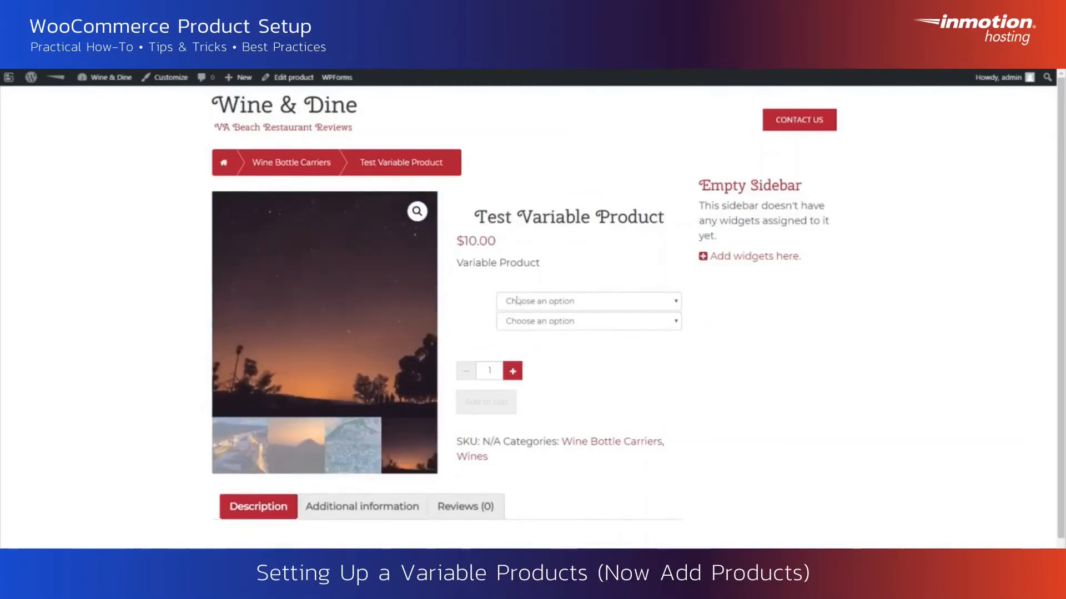
- Choose the Black Medium variation on the product page and check its image and description
click(542, 304)
click(528, 343)
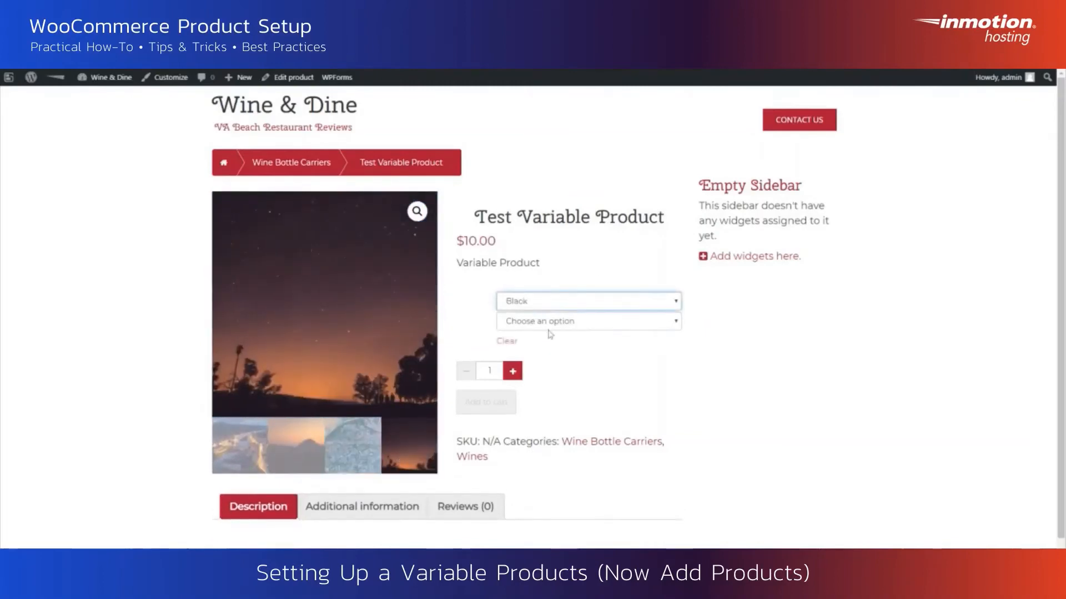
click(548, 320)
click(539, 365)
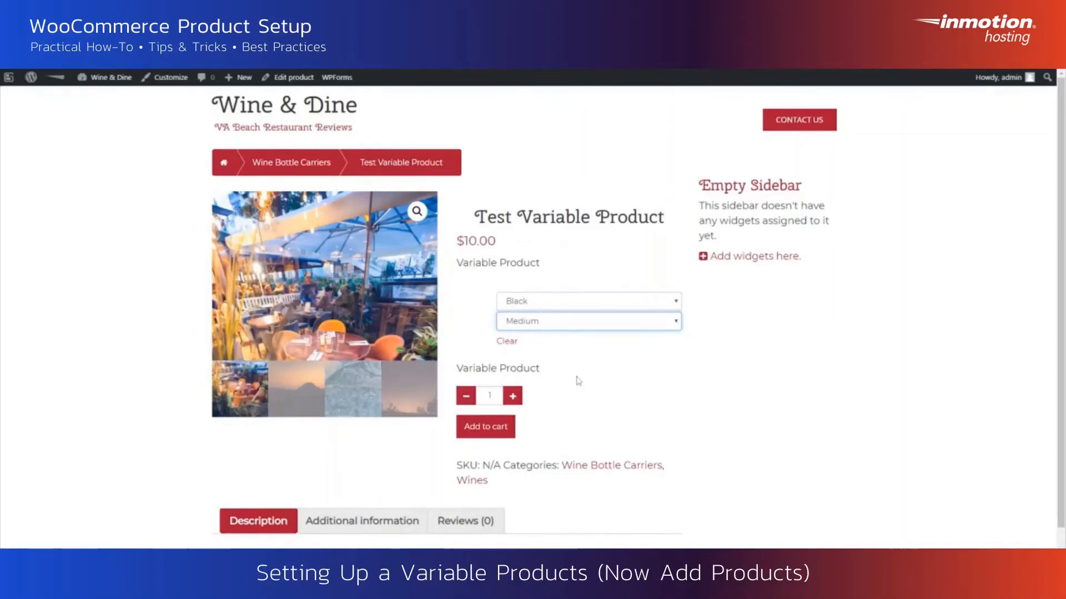
drag(541, 370, 456, 369)
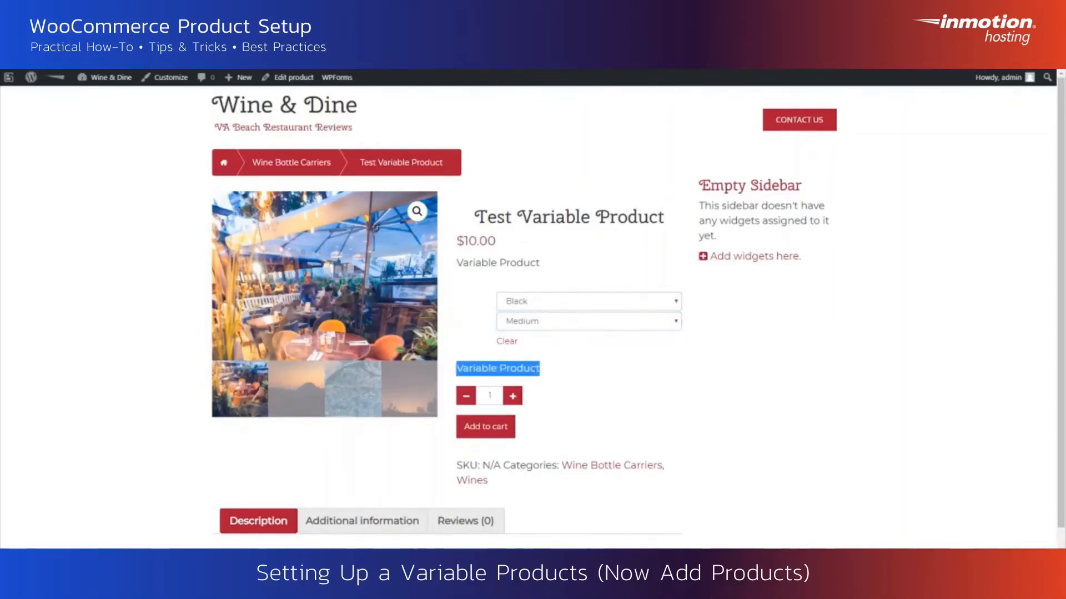
click(572, 366)
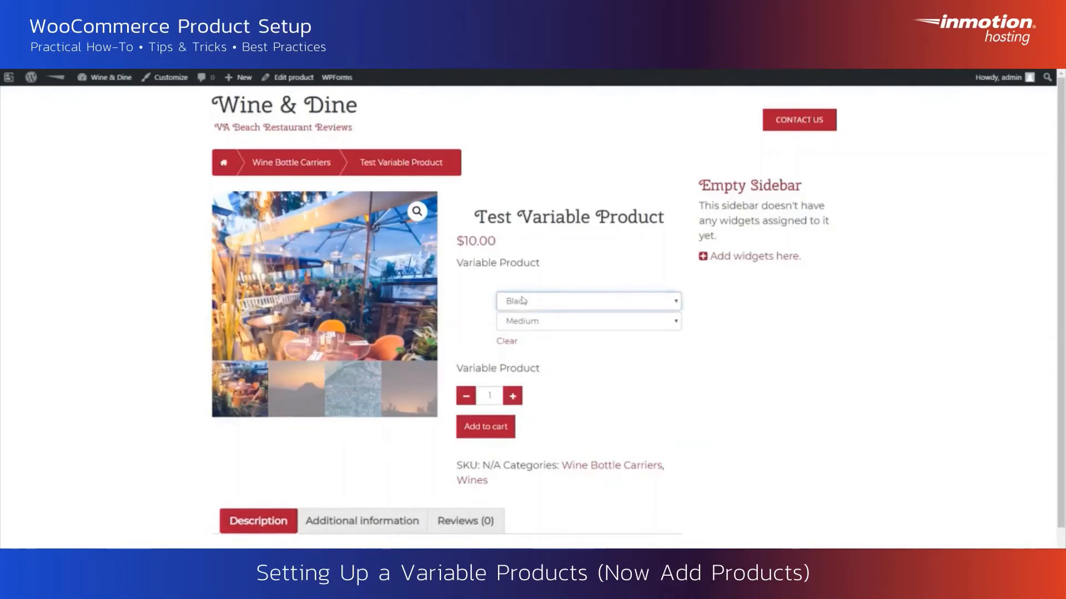
- Preview the Red variation in Medium and Extra Large, and reset both the colour and size selections
click(520, 315)
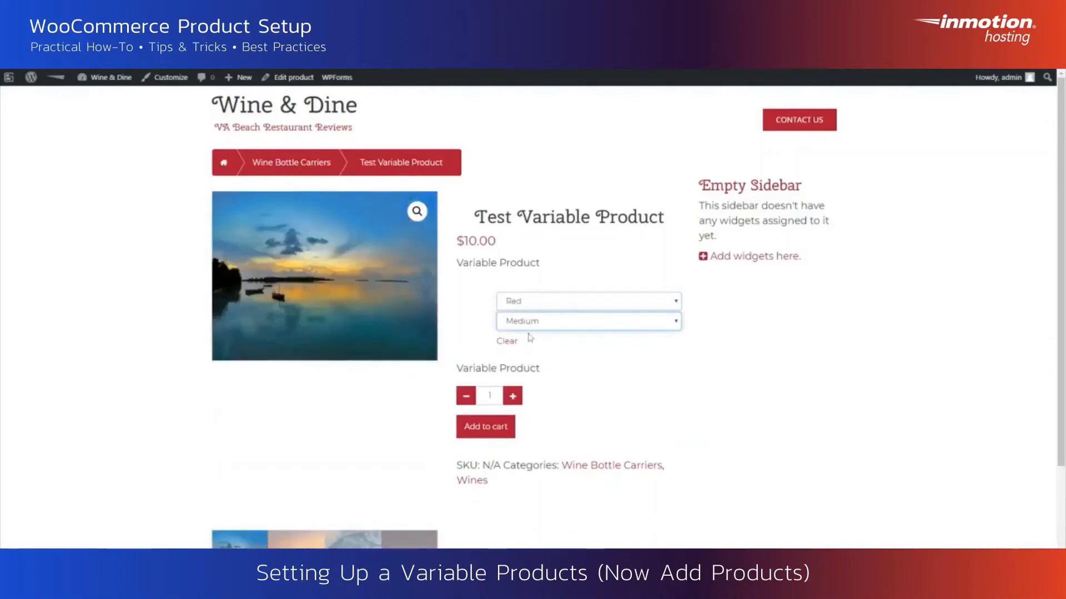
click(530, 337)
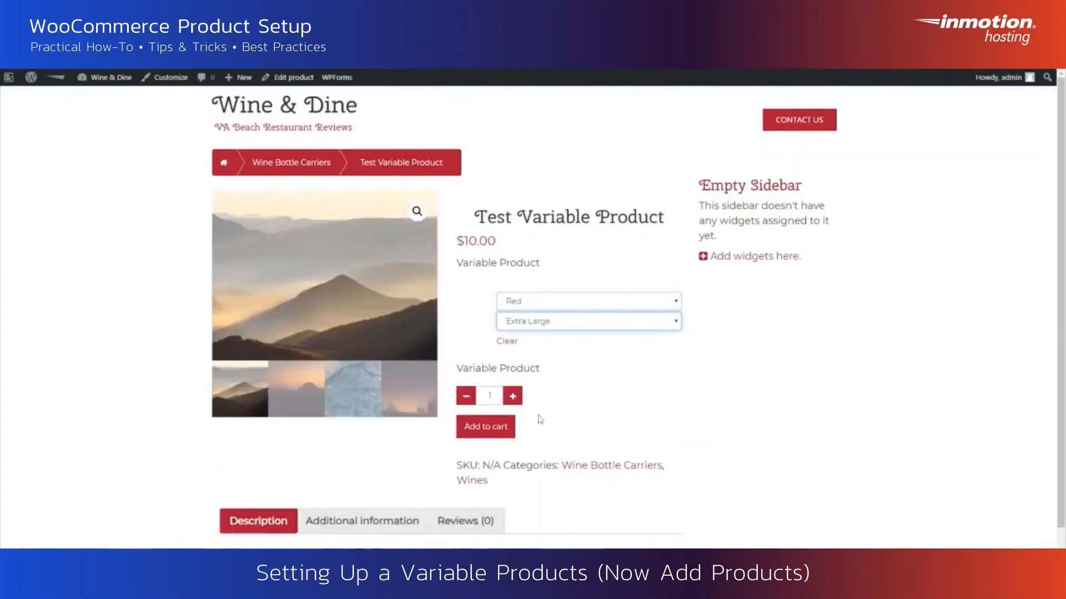
click(527, 306)
click(526, 316)
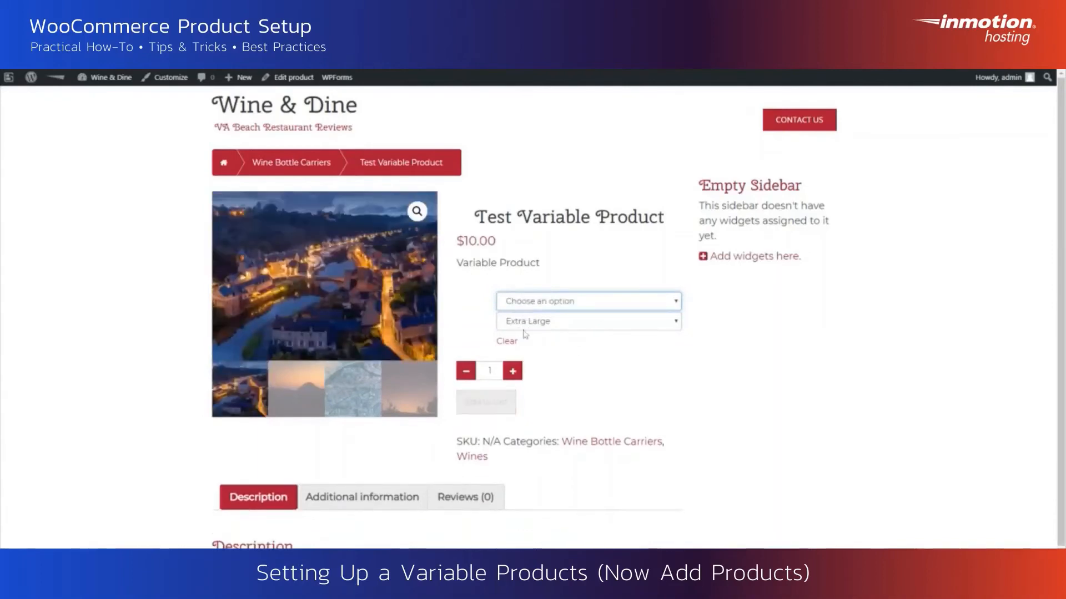
click(546, 327)
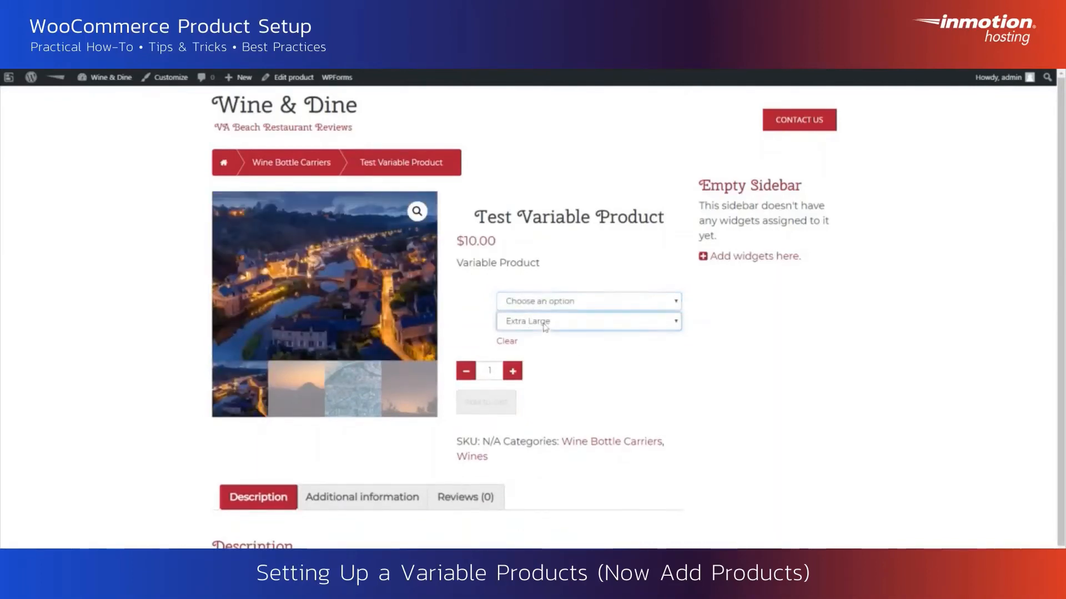
click(542, 337)
scroll(440, 530, down, 1)
scroll(723, 457, up, 1)
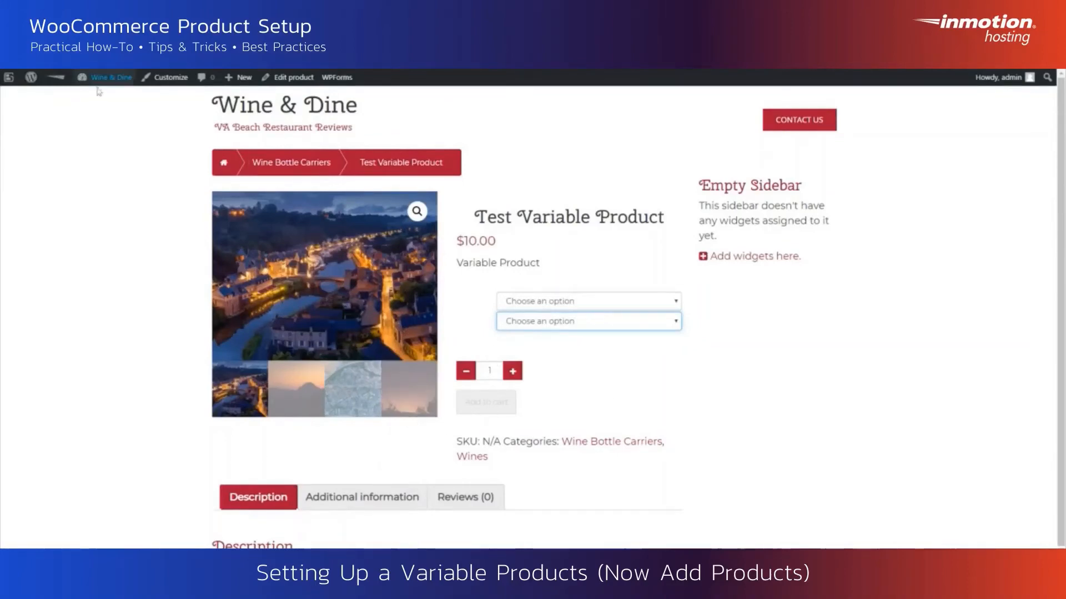
- Return to the site's admin dashboard and open the product categories page
click(113, 82)
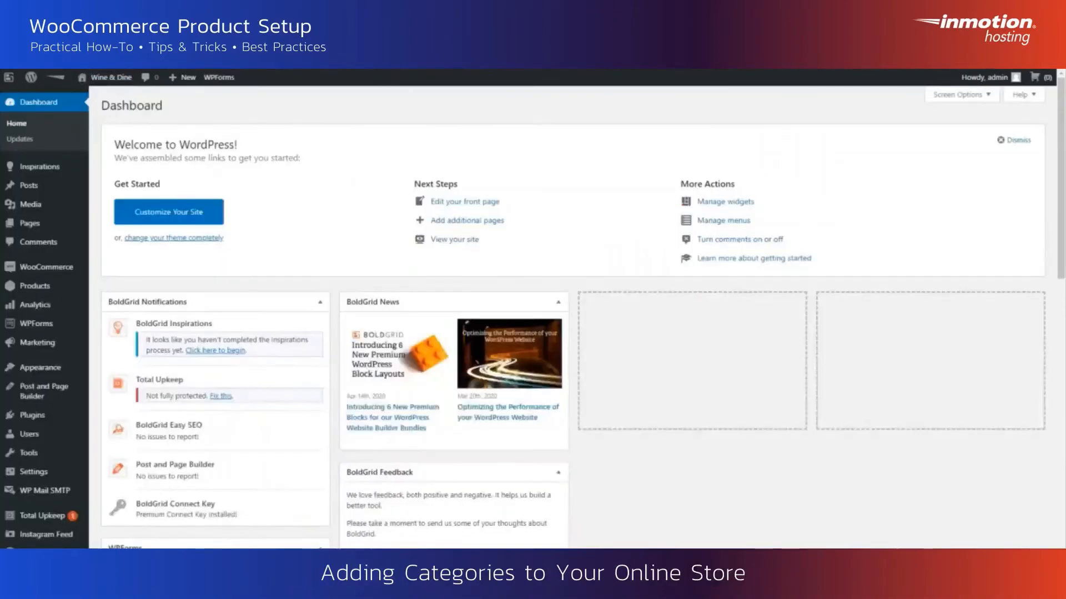
mouse_move(34, 287)
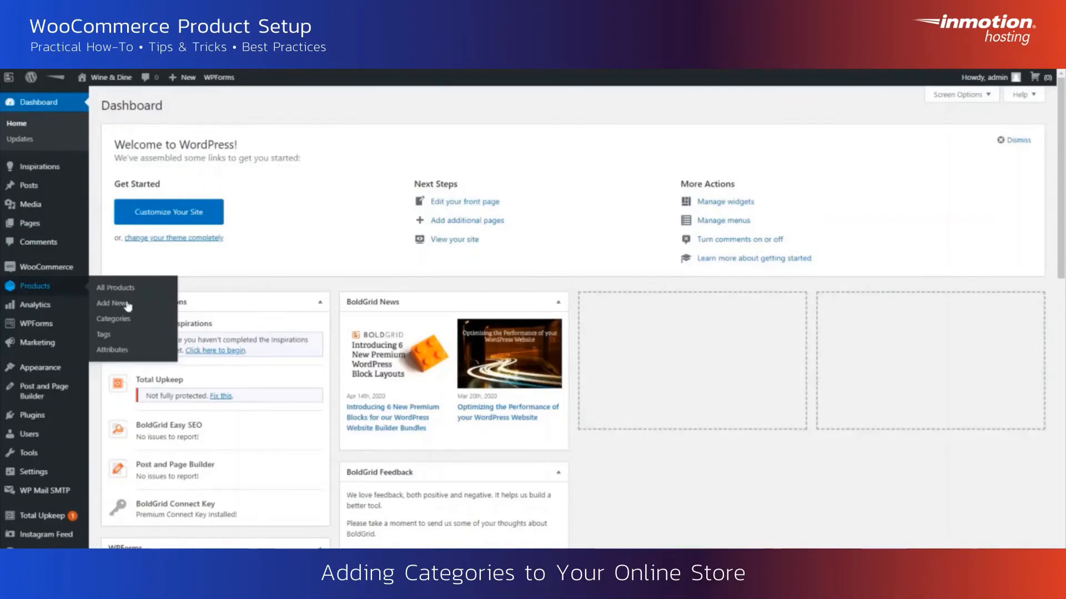
click(117, 324)
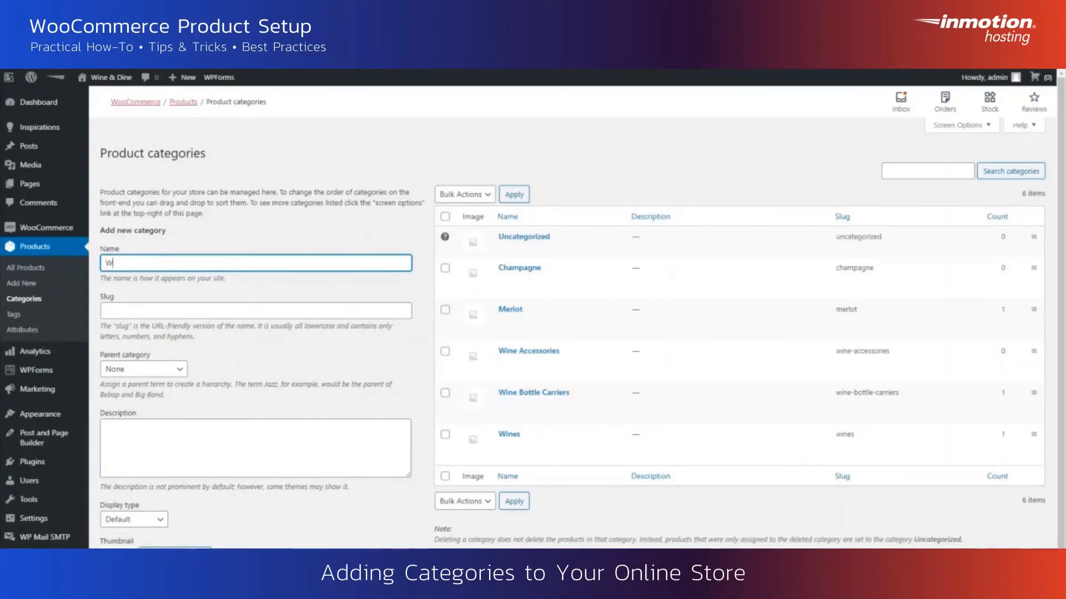
- Add a product category named Wine Key with Wine Accessories as its parent category
text(ine Key)
click(158, 371)
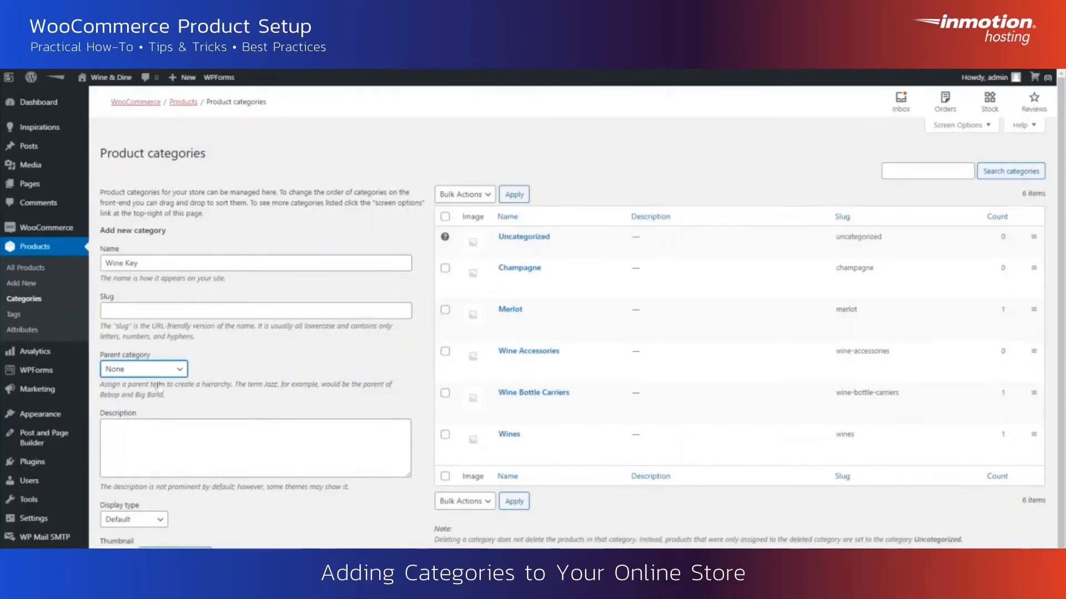
click(161, 463)
scroll(533, 313, down, 1)
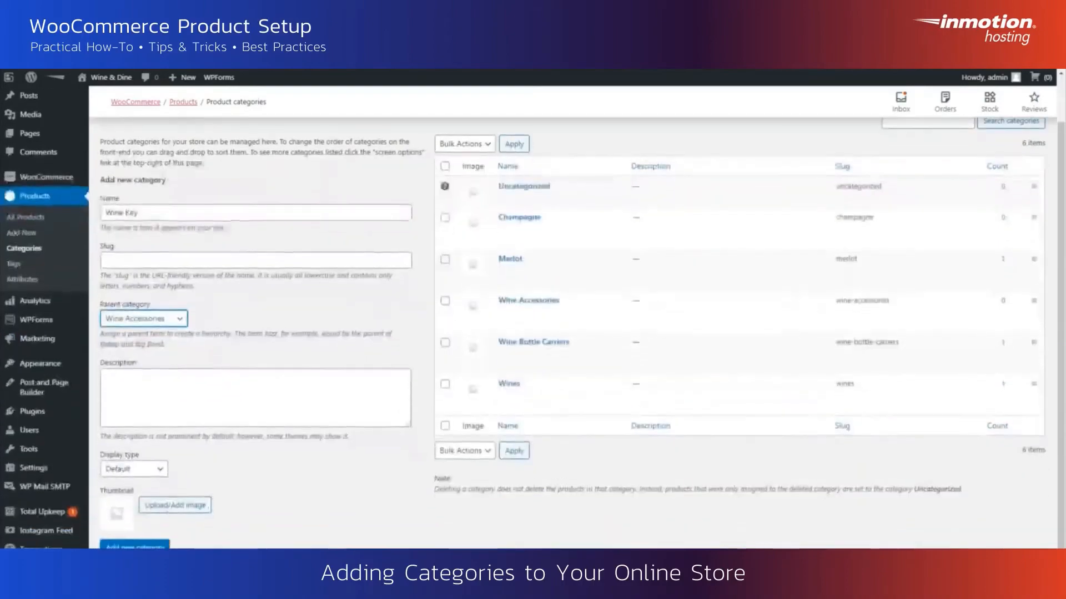
click(134, 547)
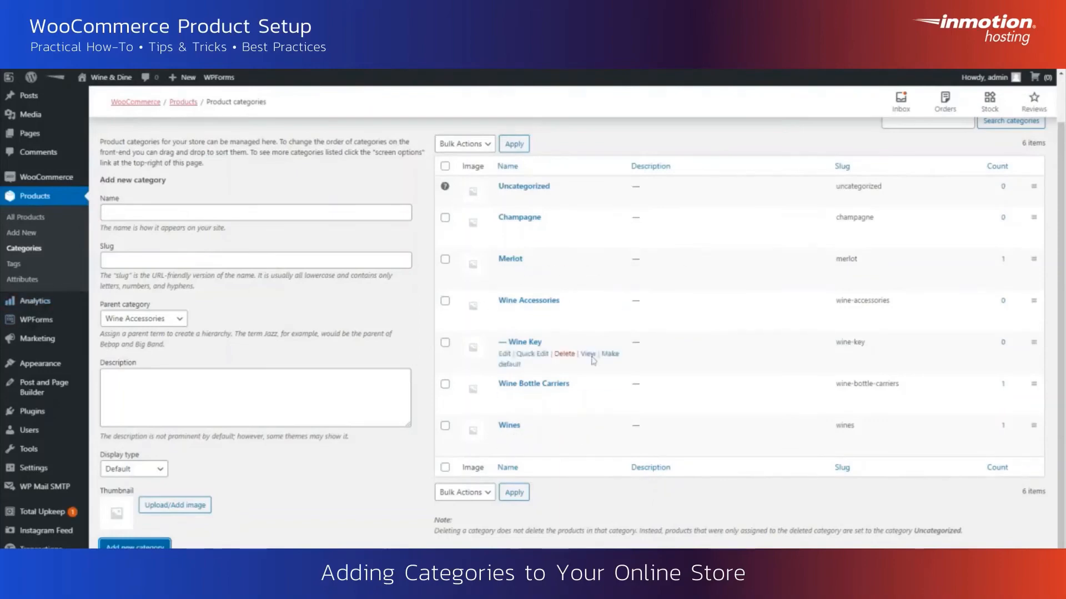
- Add a product category named Chardonnay with the parent category set to None
click(174, 320)
click(174, 332)
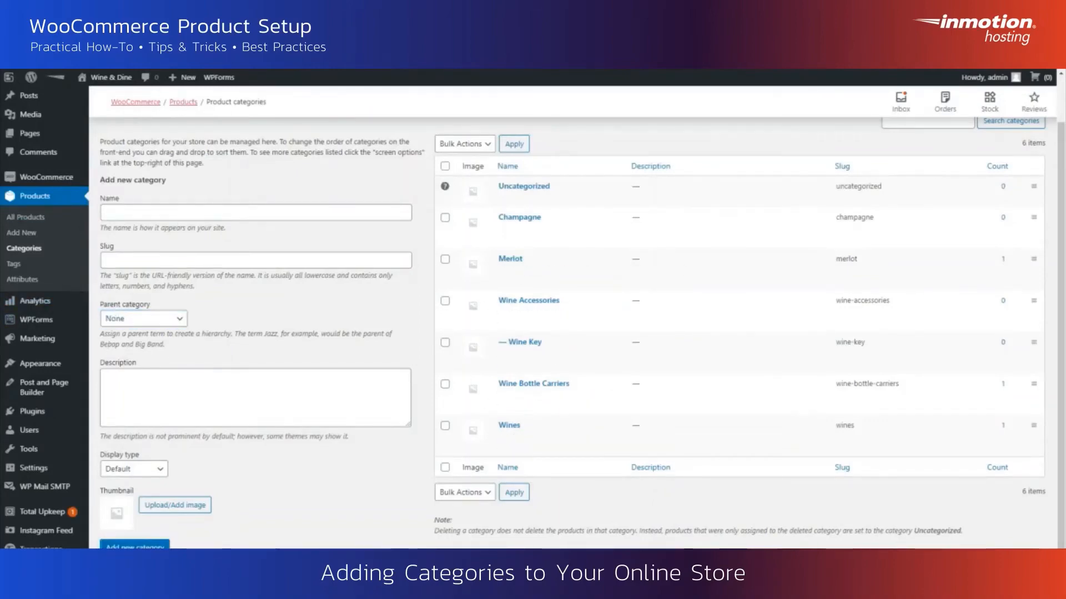
click(186, 212)
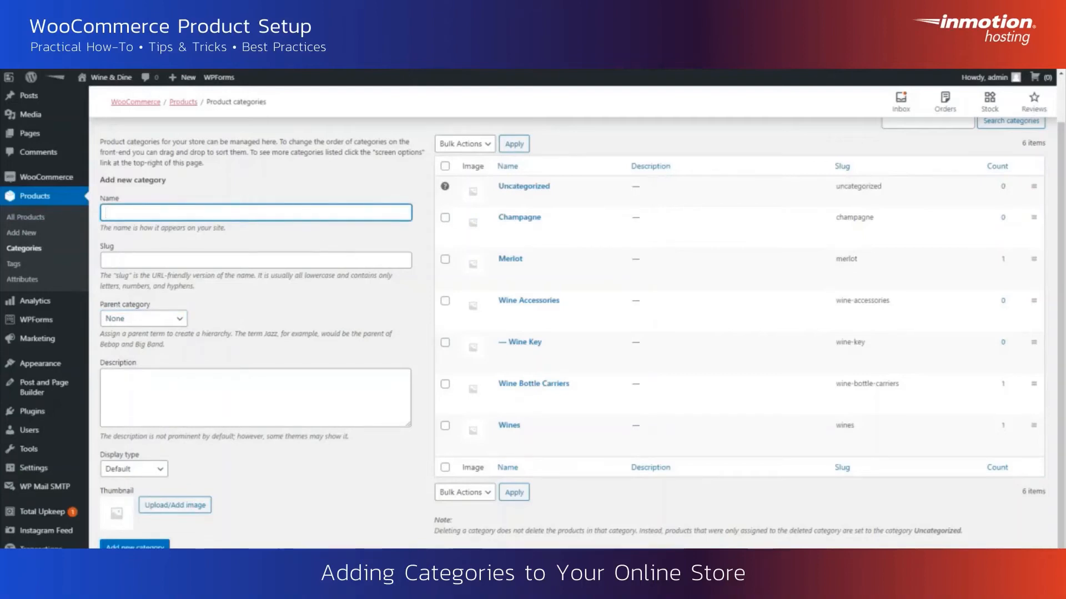
text(Chardonnay)
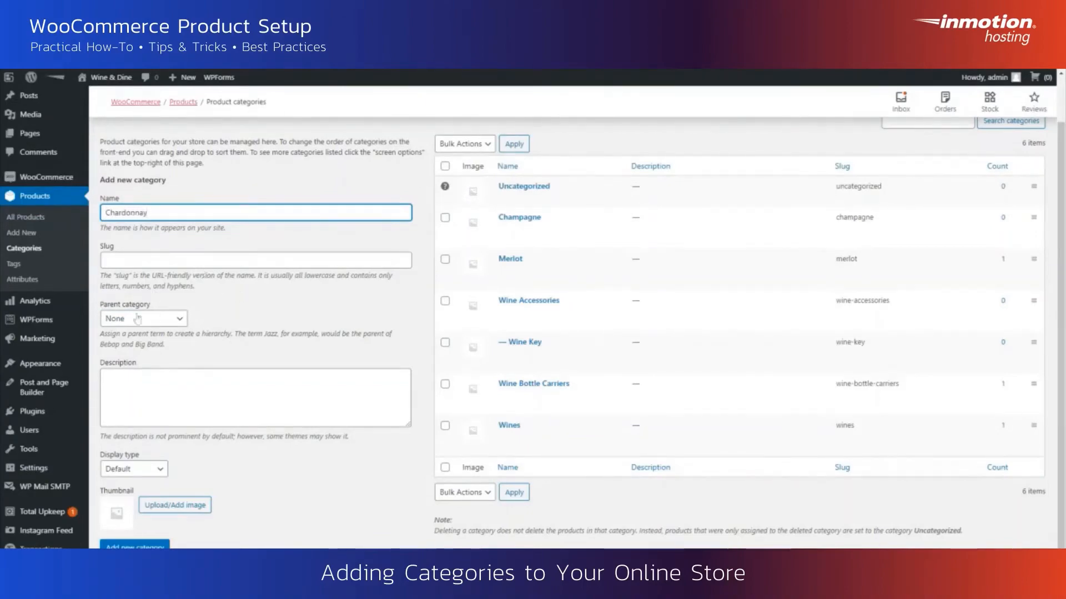
click(134, 547)
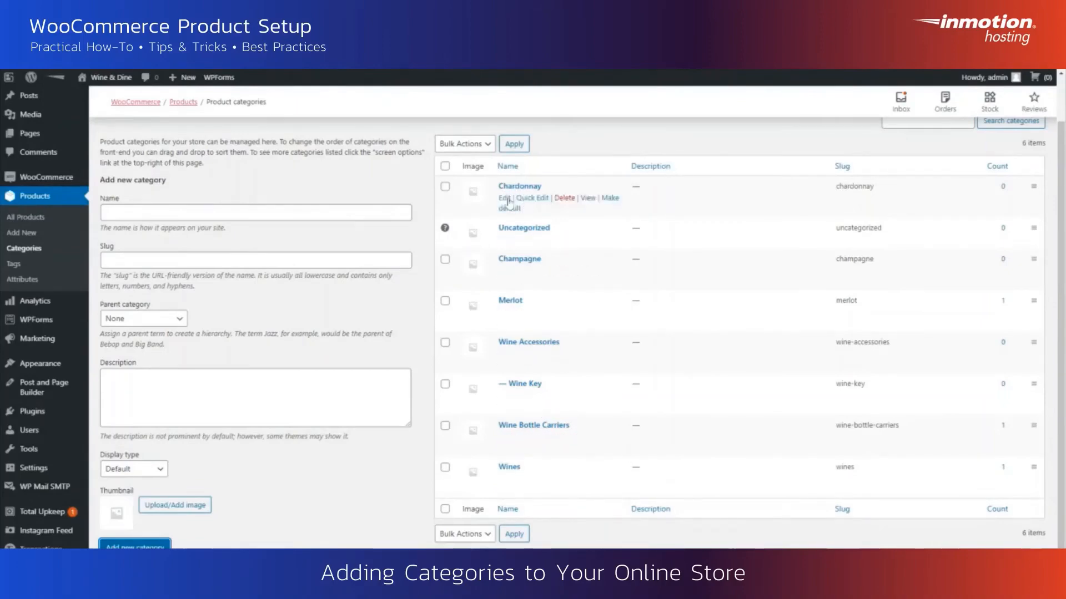
- Set the Chardonnay category's parent to Wines, update it and return to the category list
click(506, 200)
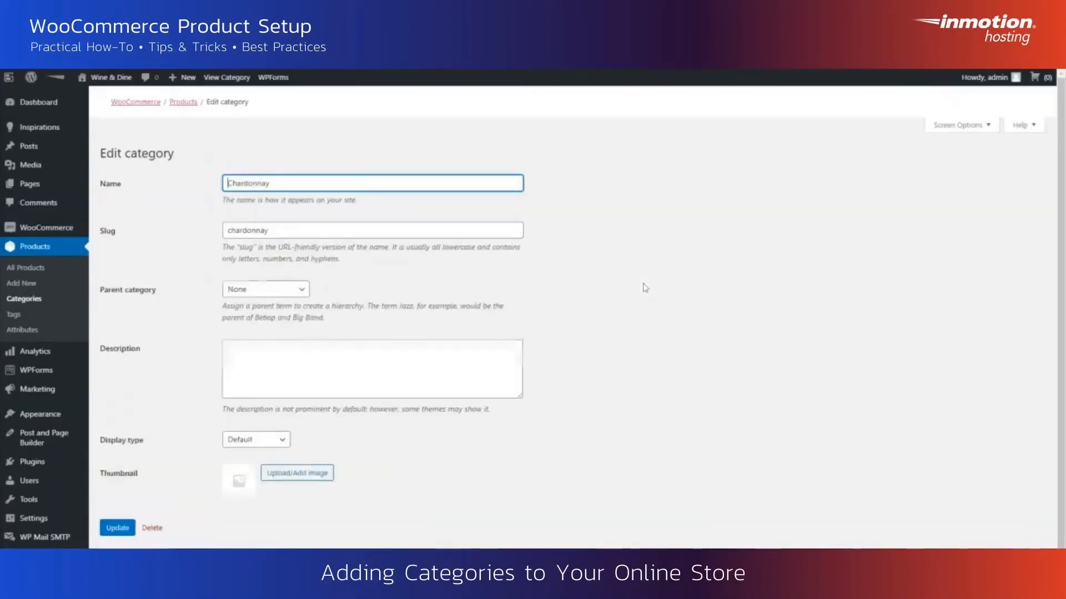
click(266, 290)
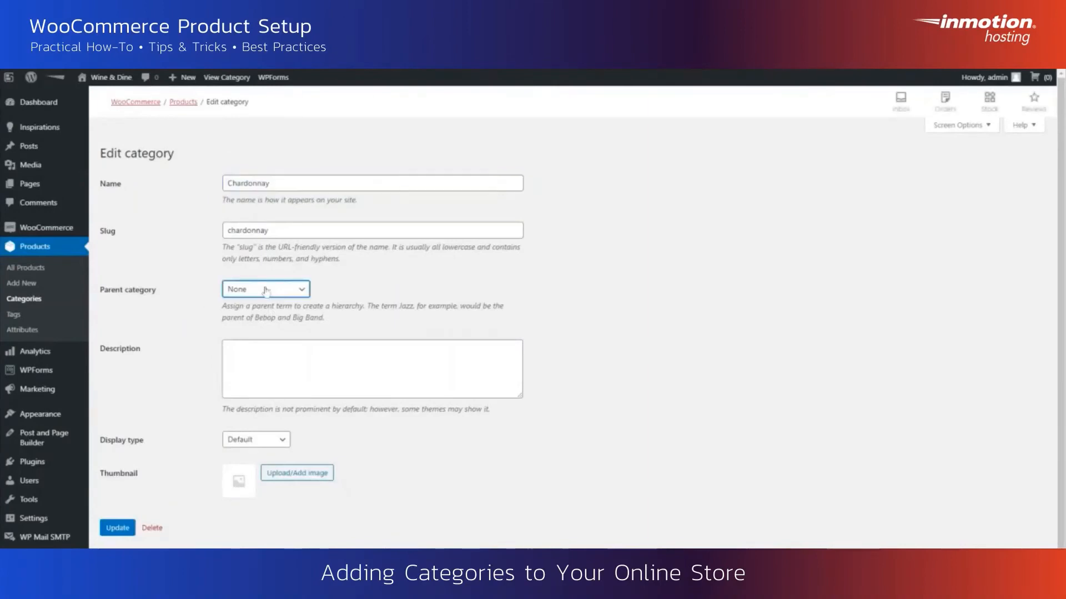
click(263, 308)
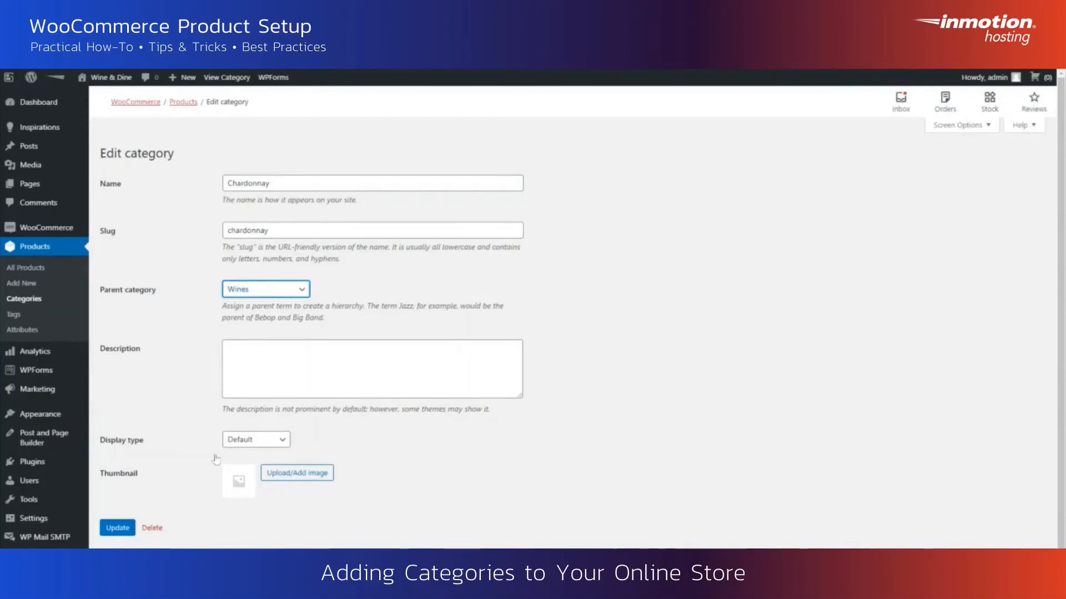
click(116, 531)
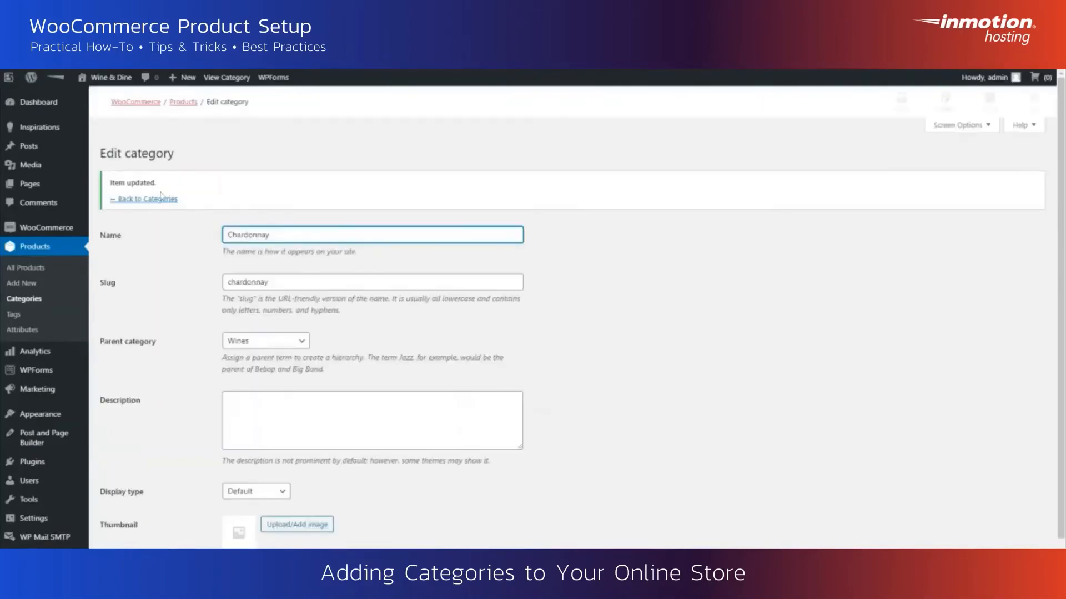
click(166, 201)
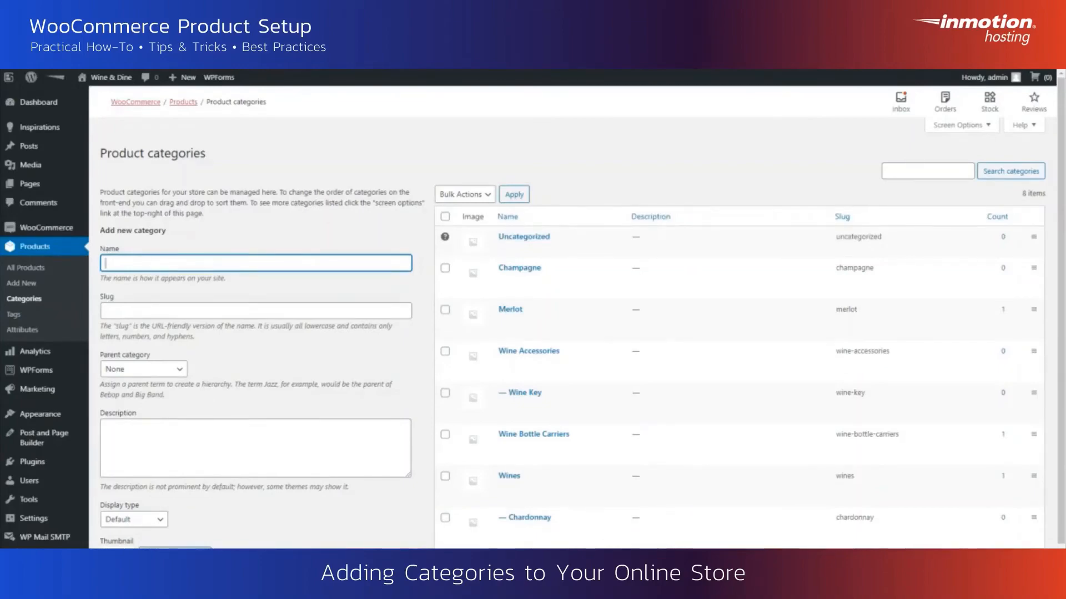
- Enable tax rates and calculations in the store's general settings and save the changes
mouse_move(59, 230)
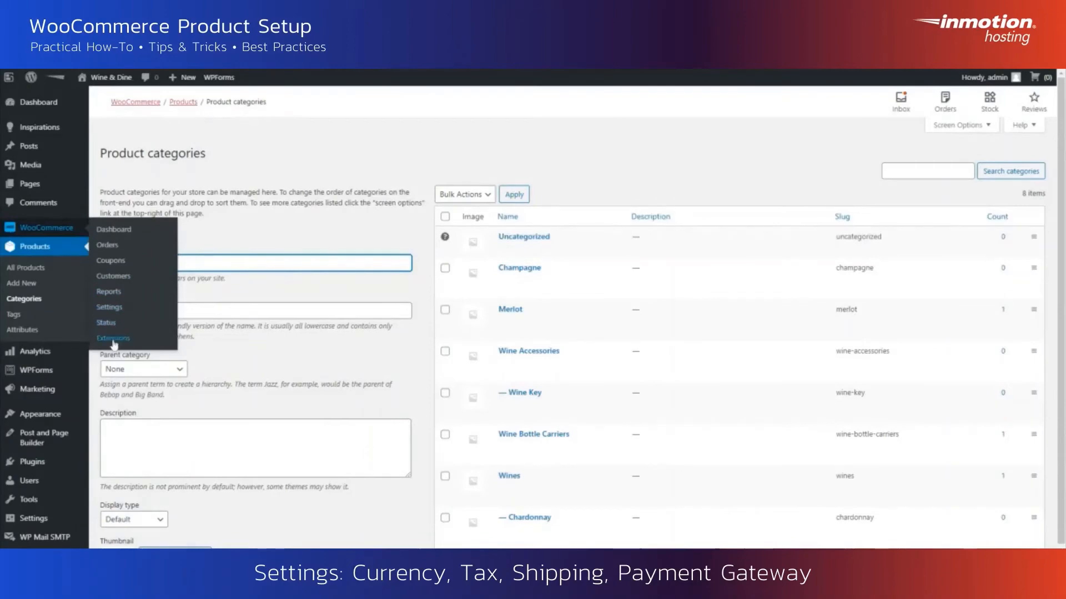
click(117, 310)
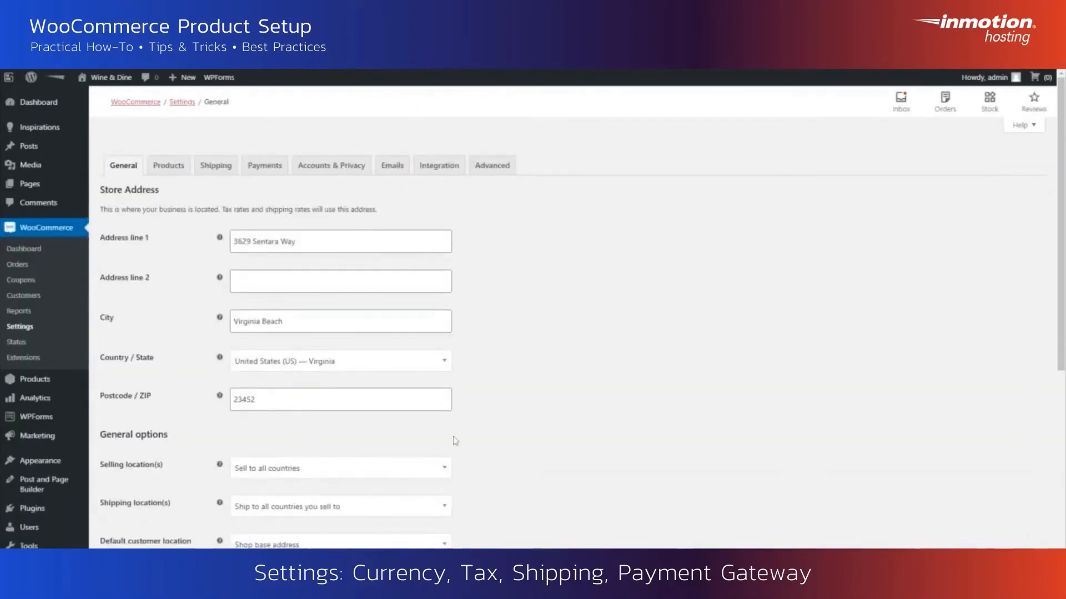
scroll(428, 456, down, 4)
scroll(428, 456, down, 3)
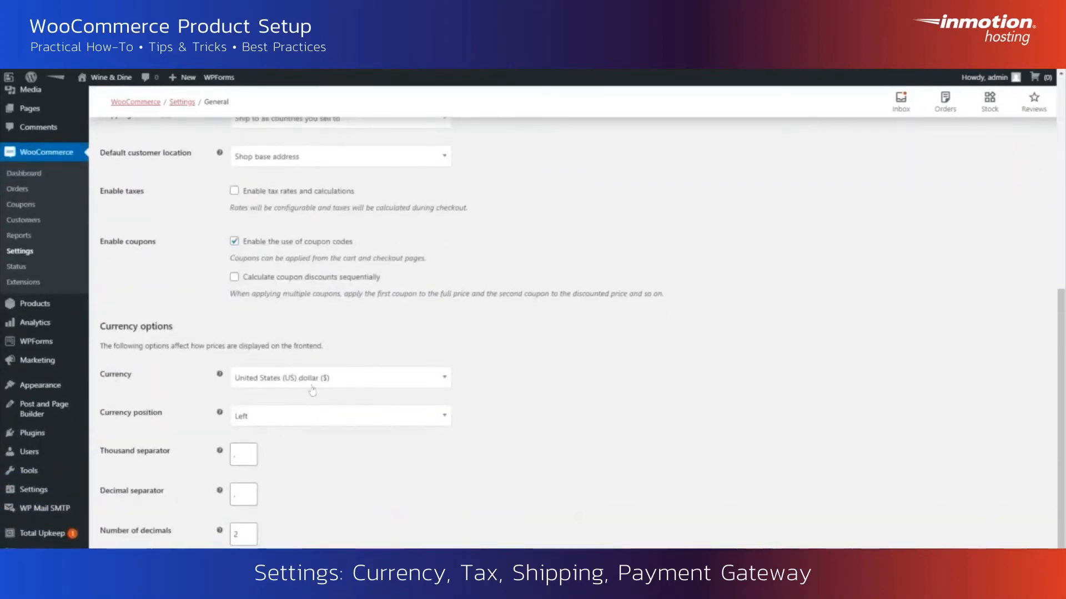
scroll(361, 415, up, 4)
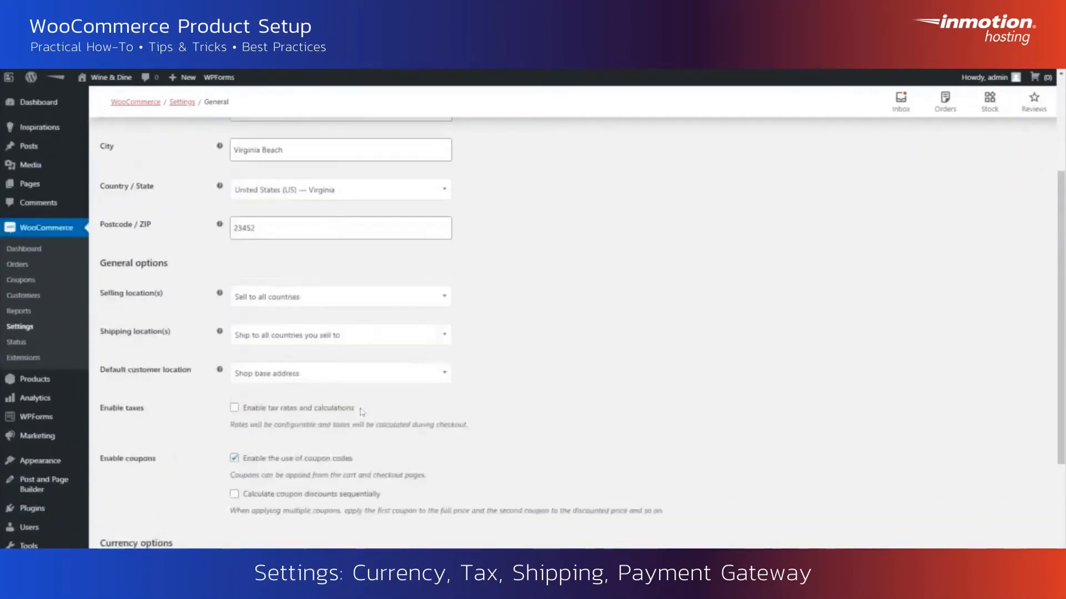
click(262, 419)
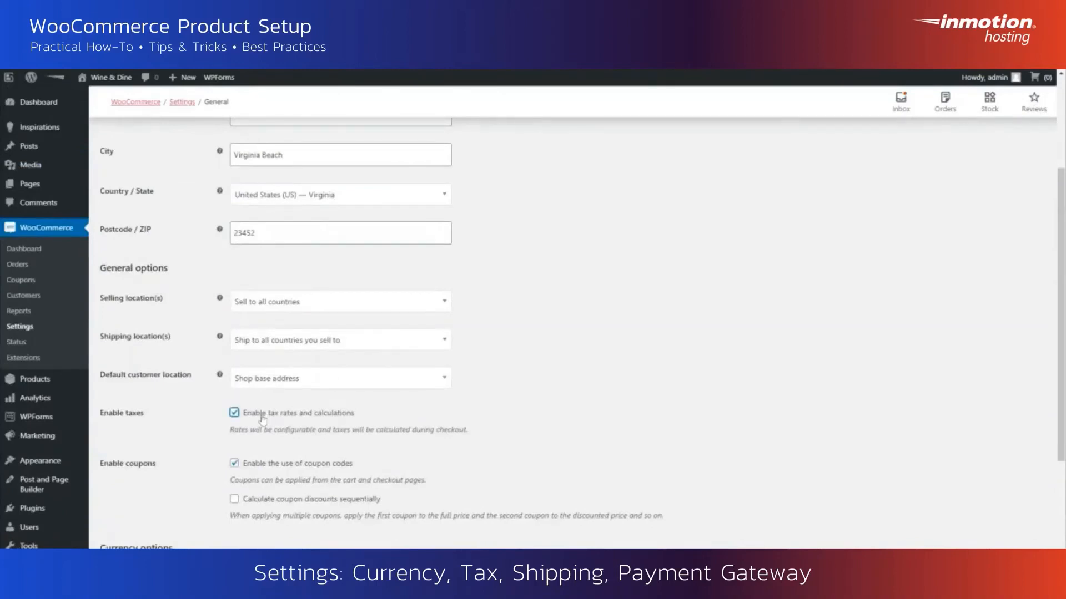
scroll(528, 440, up, 3)
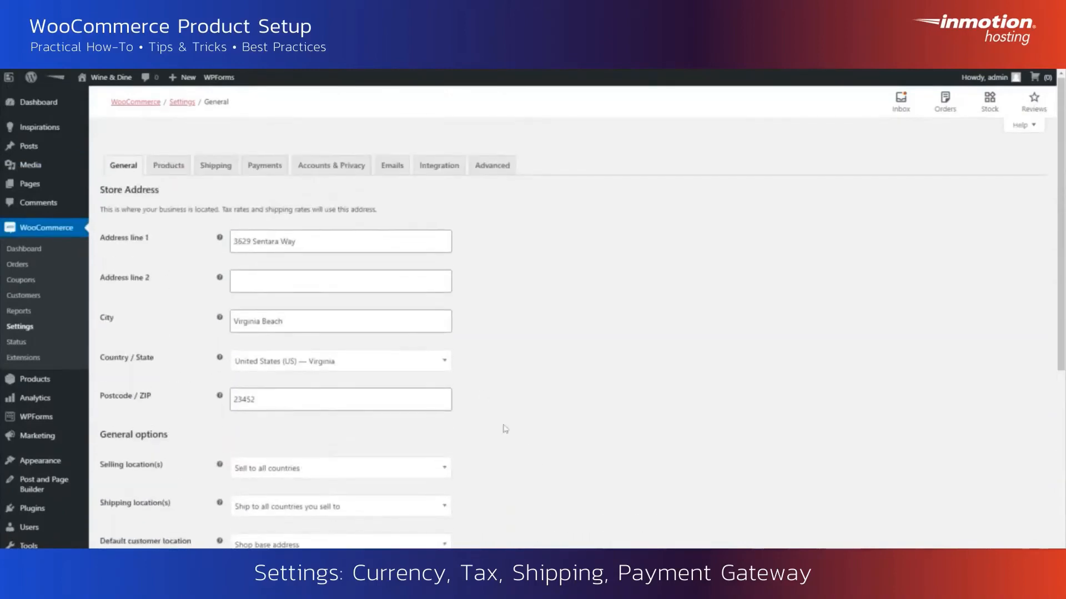
scroll(350, 367, down, 7)
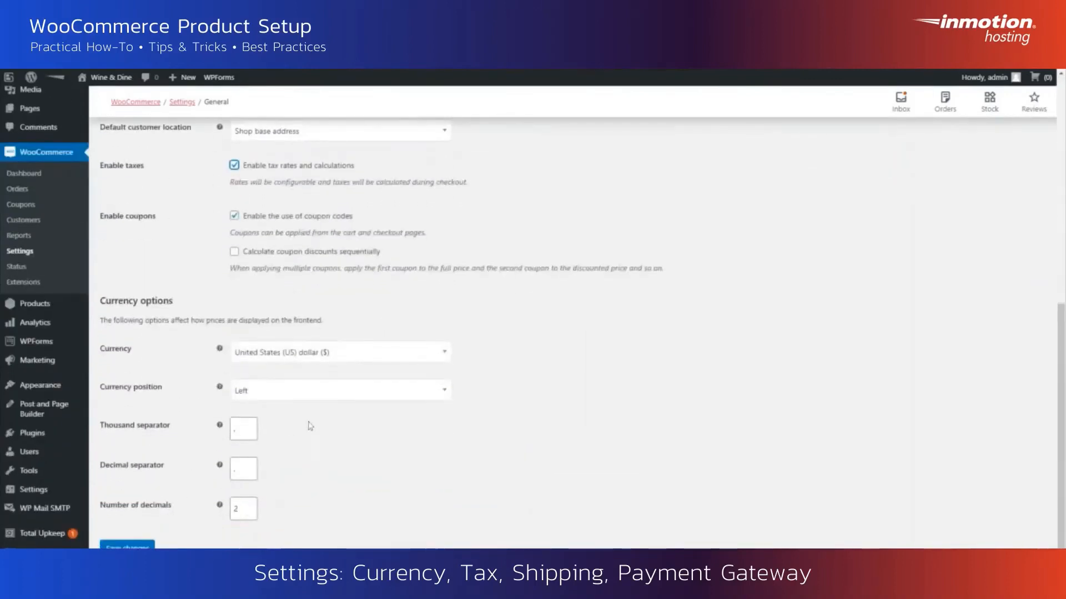
click(149, 546)
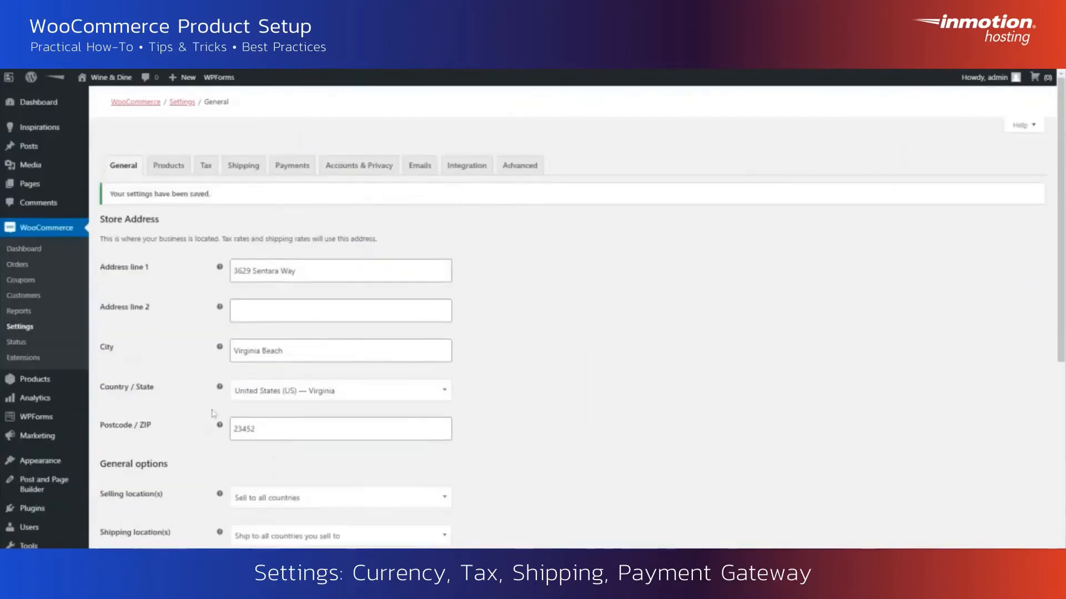
- Set the product weight unit to lbs and the dimensions unit to in, and save the settings
click(157, 166)
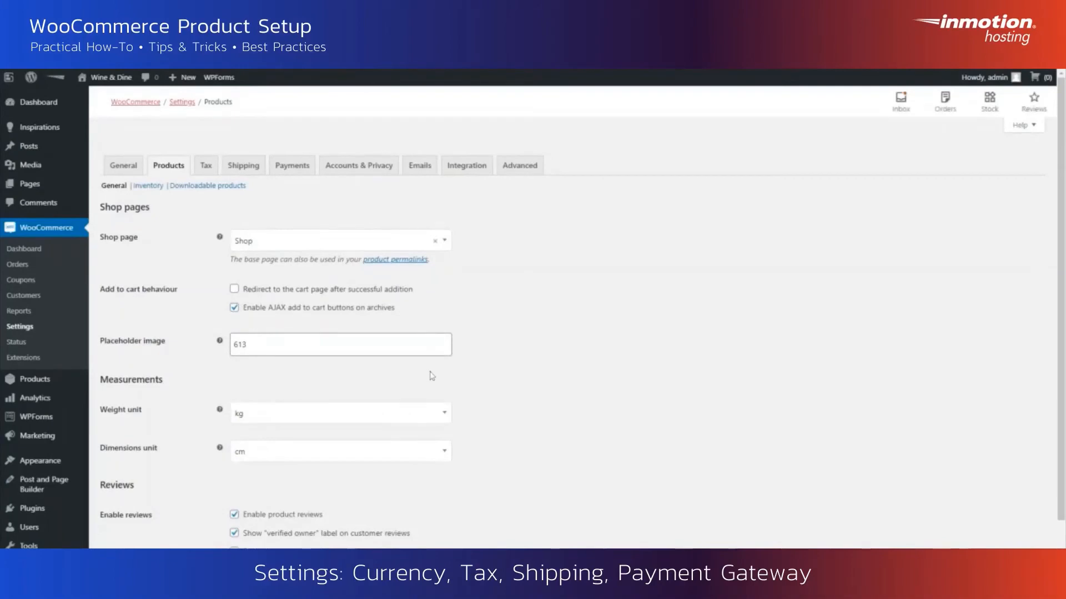
click(288, 414)
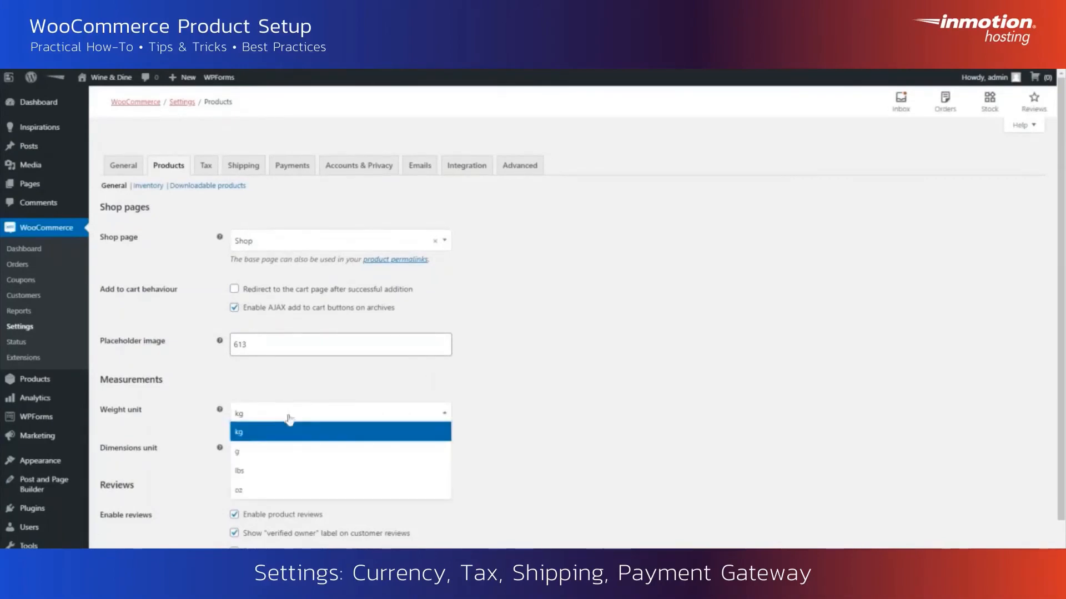
click(268, 469)
click(262, 453)
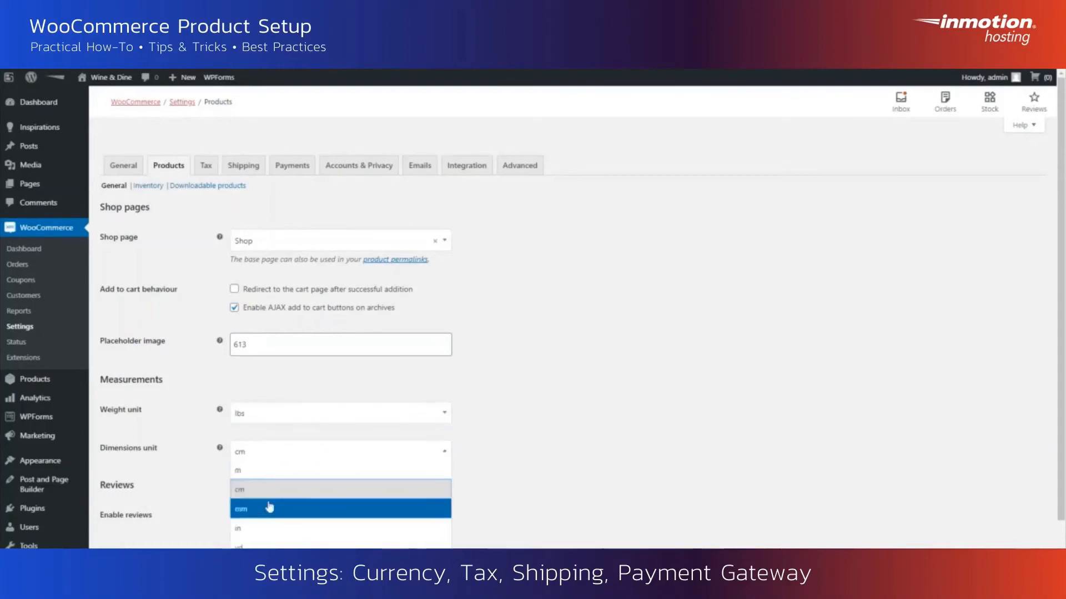
click(262, 538)
scroll(262, 538, down, 2)
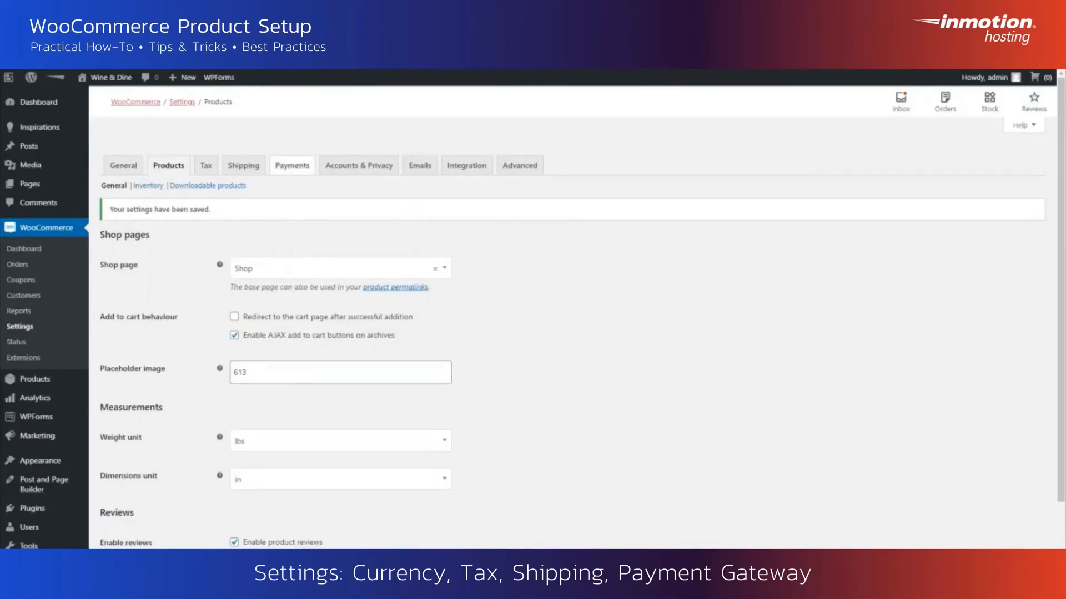
scroll(152, 468, down, 1)
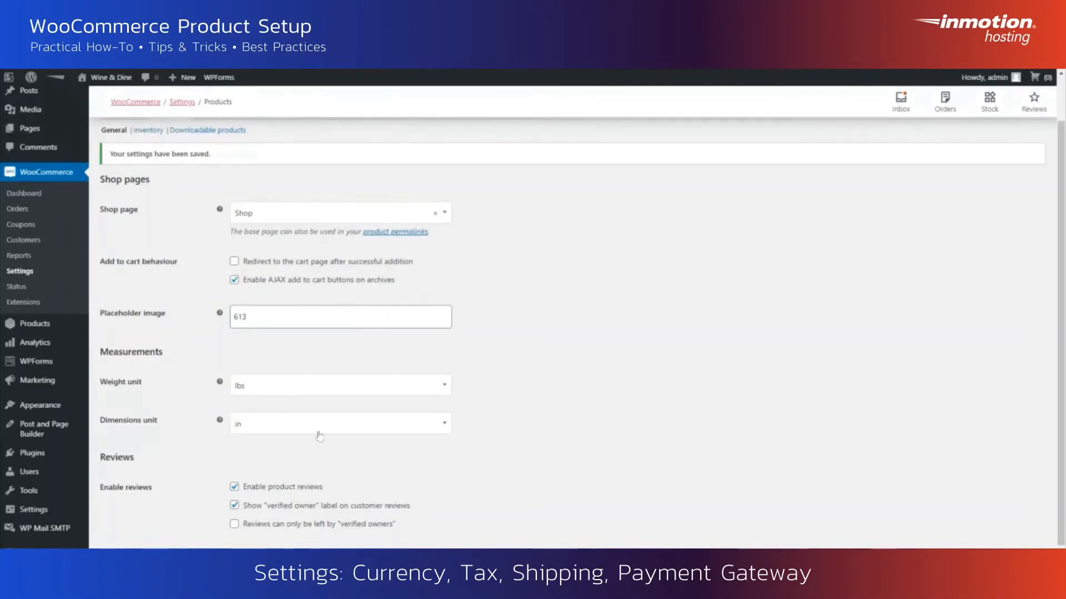
- Review the tax options, and insert a new row in the standard tax rates
scroll(246, 408, up, 1)
click(206, 165)
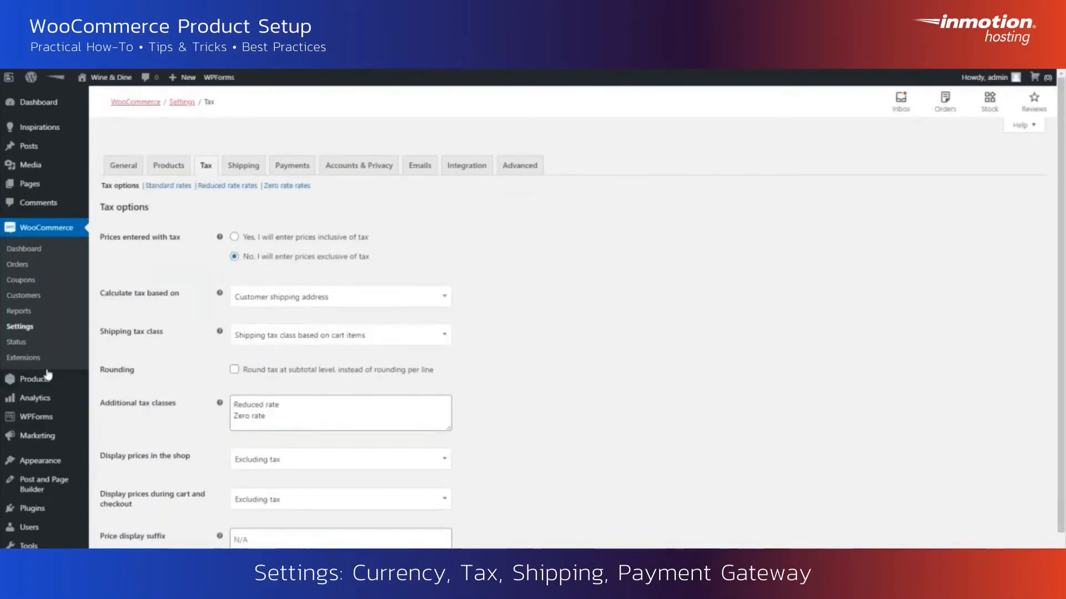
mouse_move(46, 387)
scroll(494, 407, down, 2)
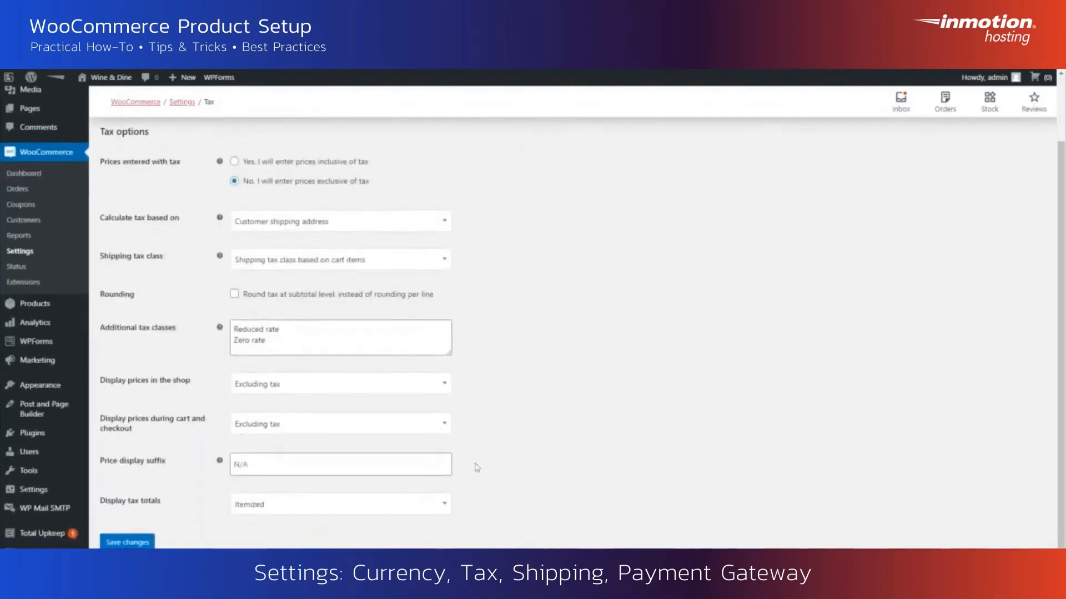
scroll(426, 492, up, 2)
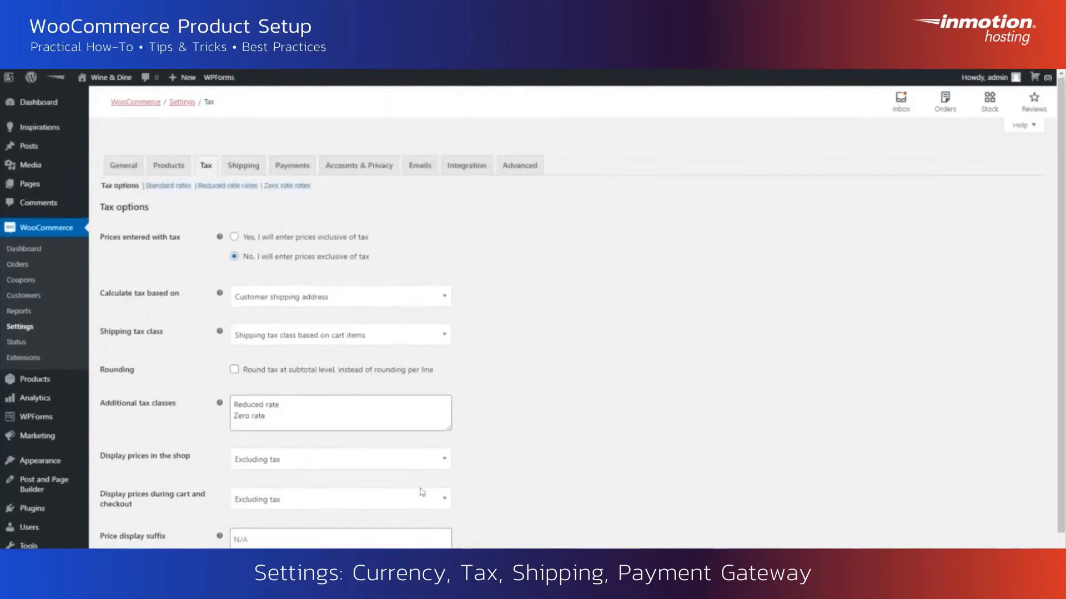
click(164, 186)
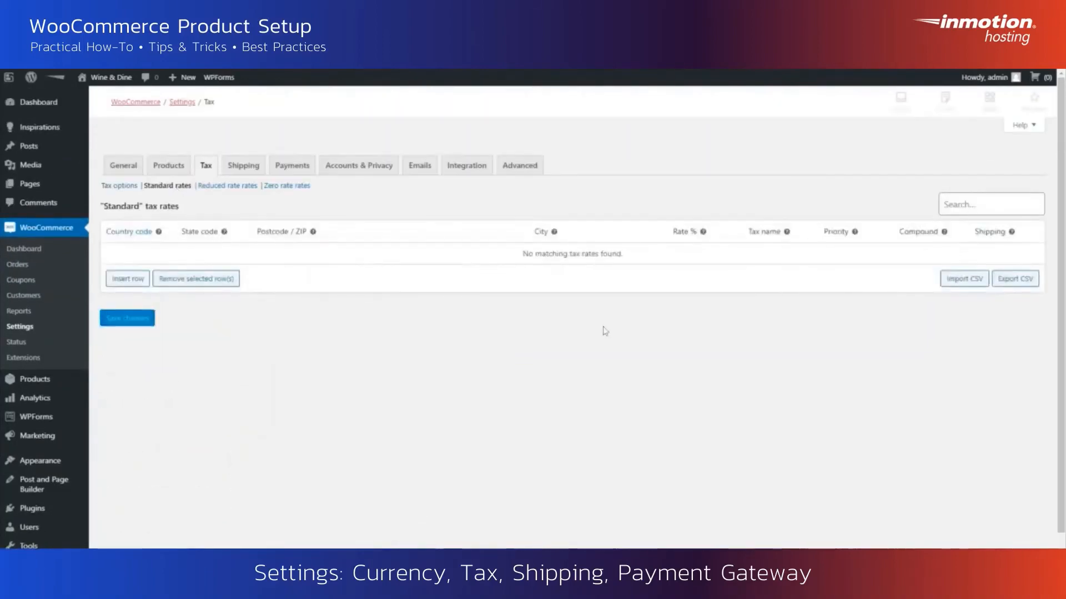
click(125, 279)
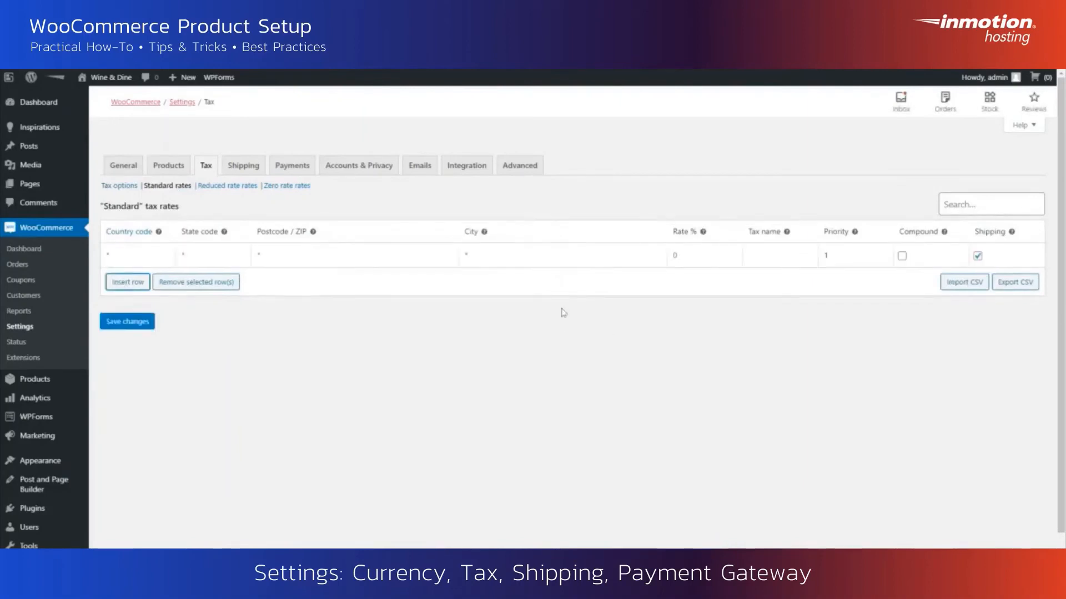
- Set the new standard tax rate's country code to US and its state code to VA
click(127, 256)
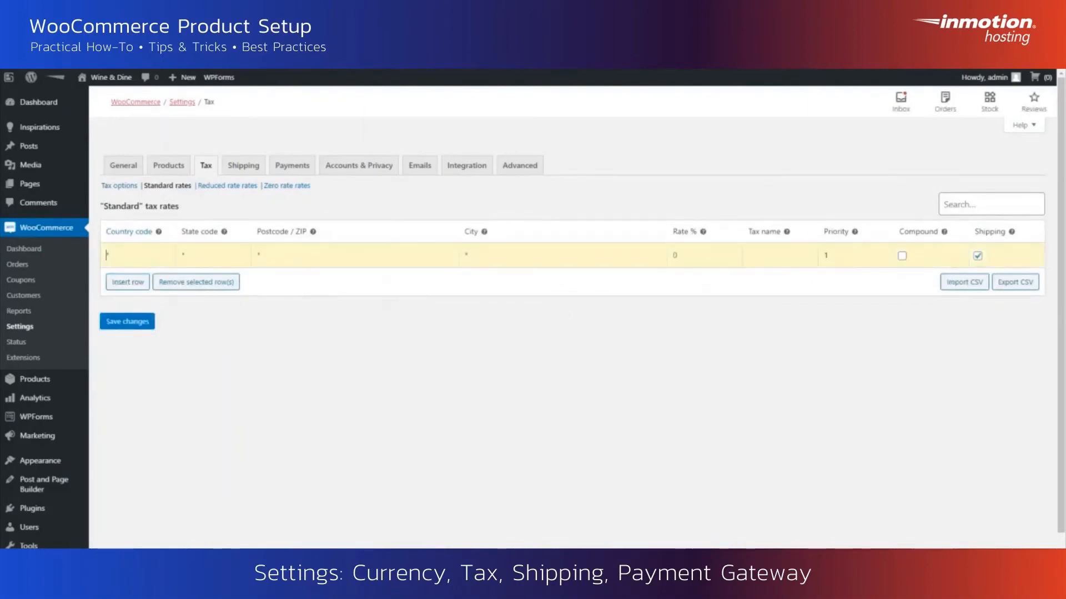
click(138, 280)
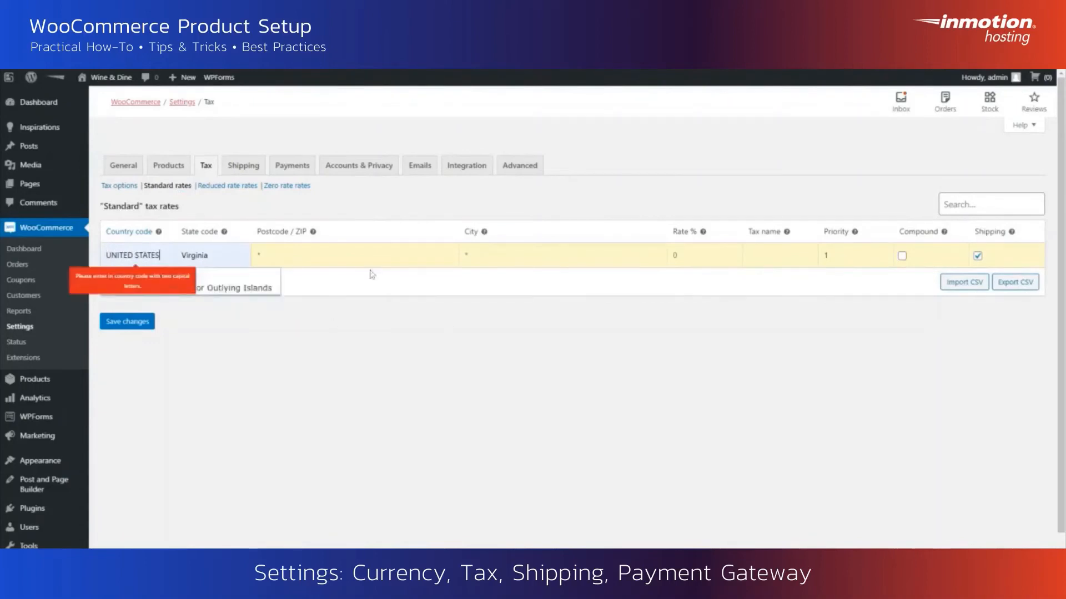
key(Tab)
text(US)
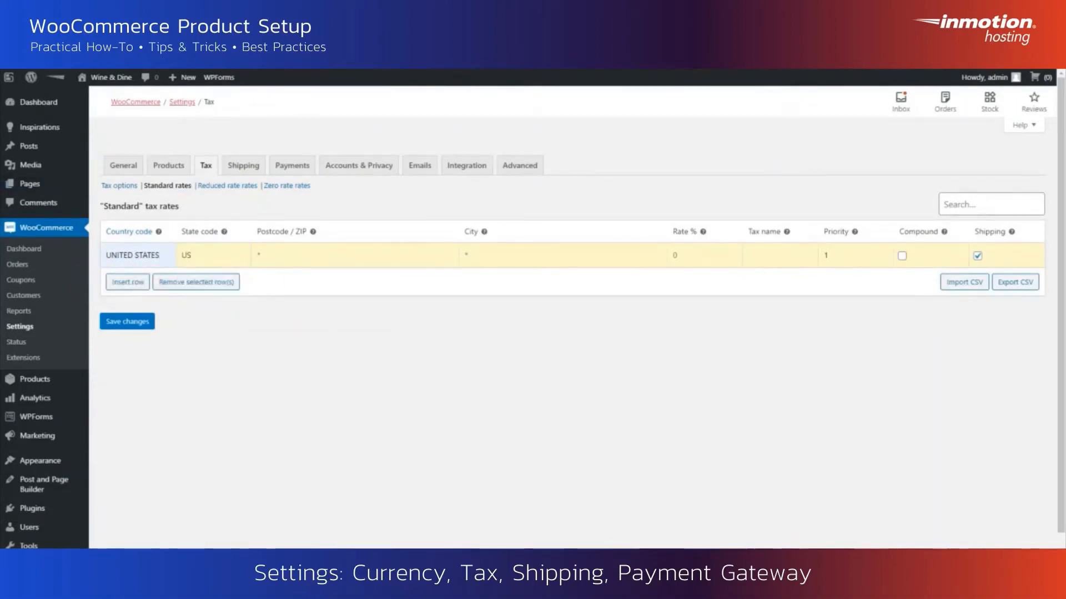
key(ctrl+a)
text(VA)
triple_click(143, 254)
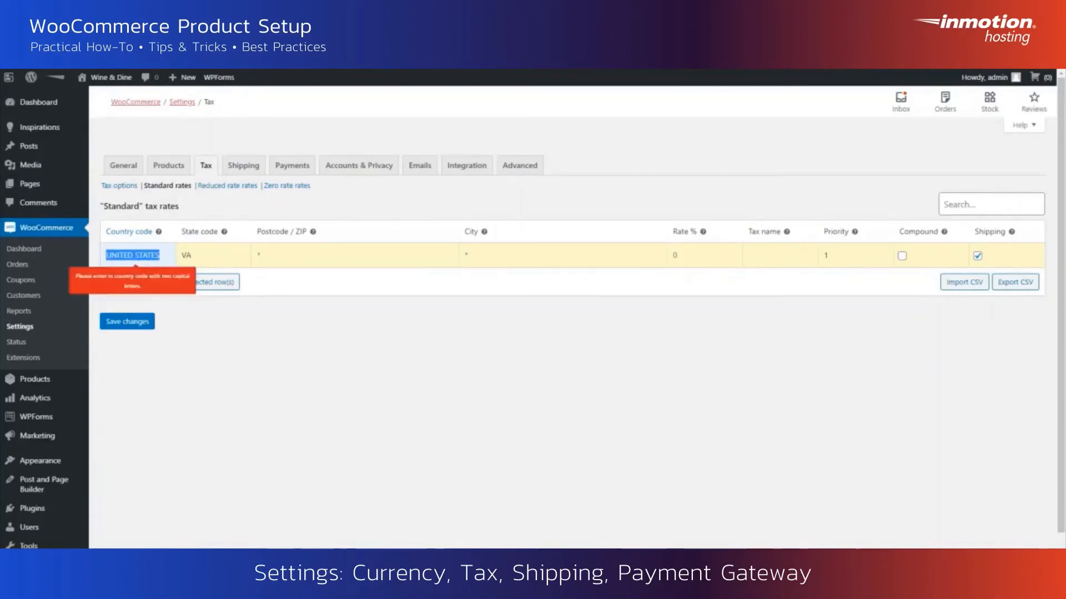
text(US)
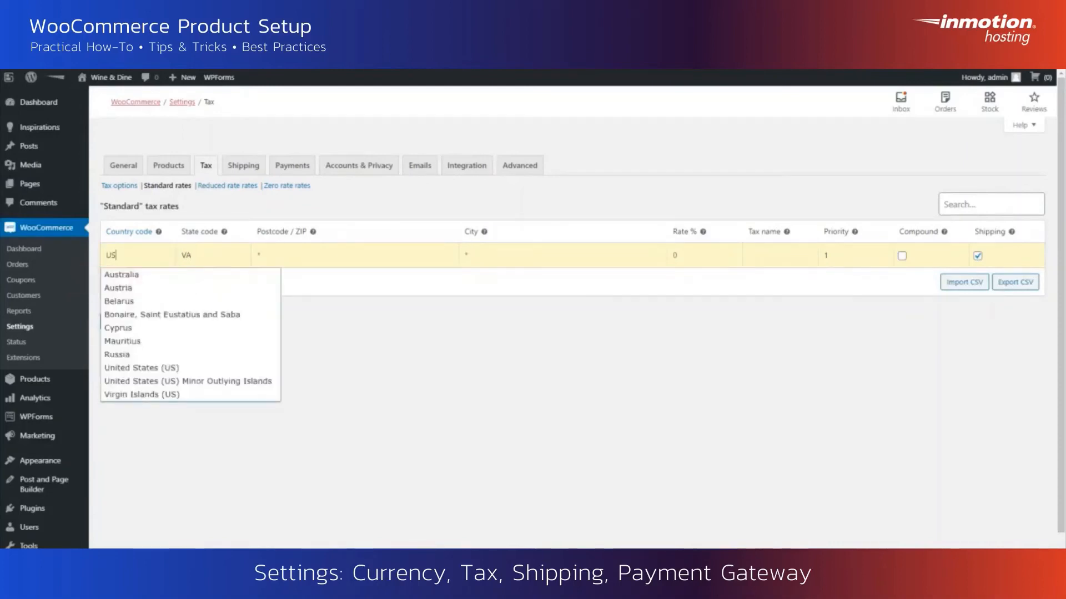
key(Tab)
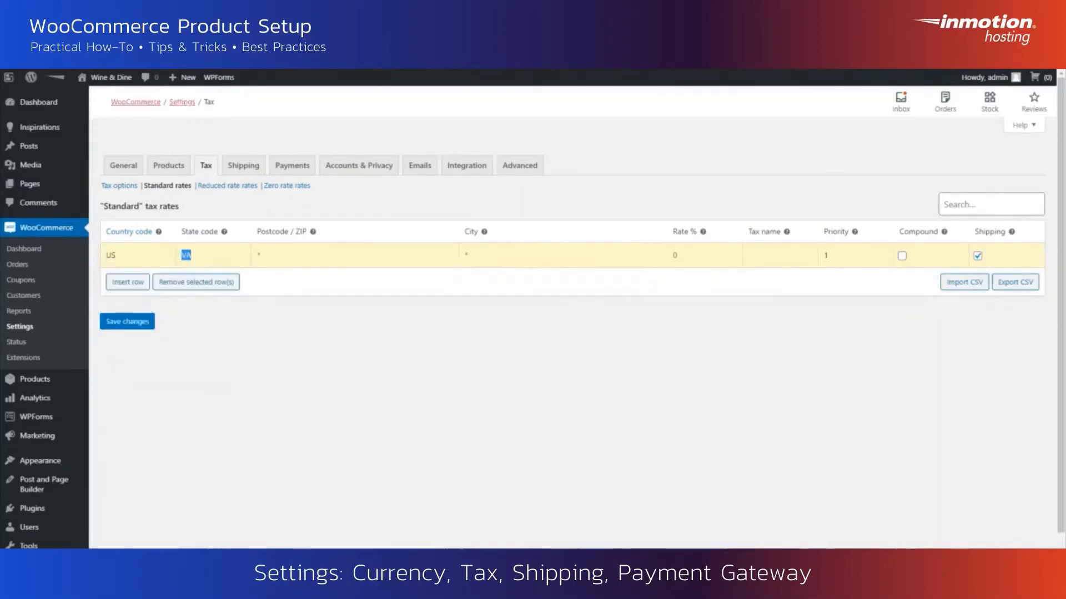
text(VA)
key(Tab)
key(BackSpace)
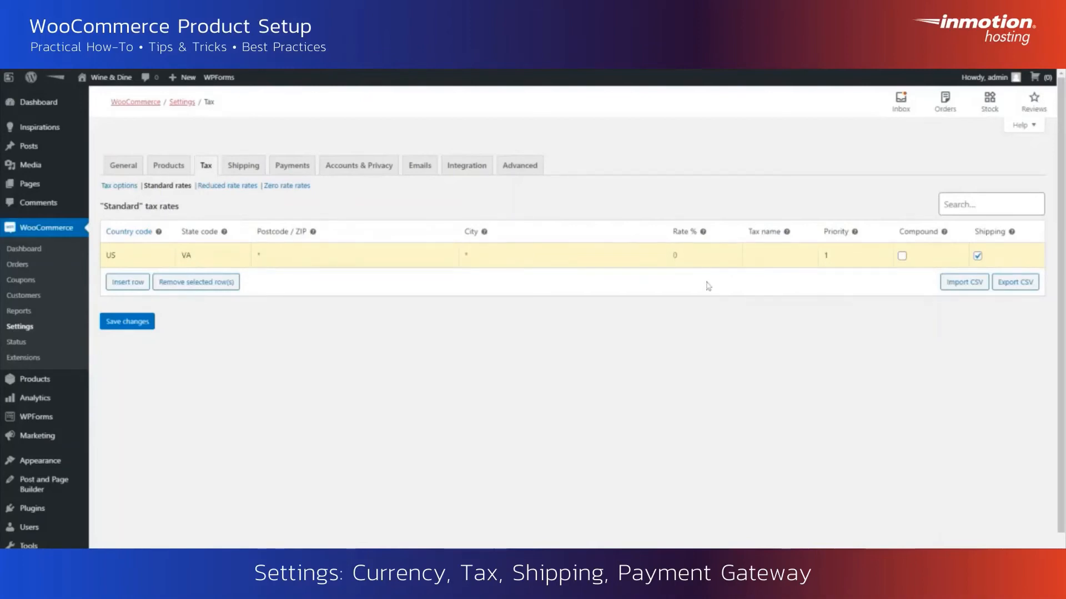
- Give the US/VA tax row a 6.5% rate and the name Tax, exclude shipping from it, and save the changes
text(6.5)
mouse_move(787, 235)
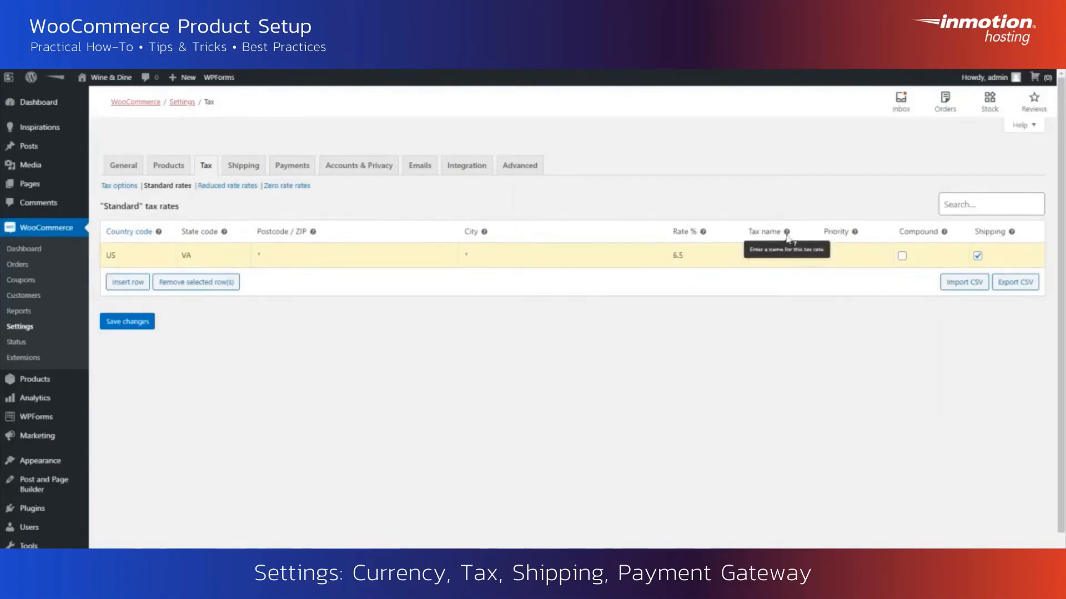
click(777, 256)
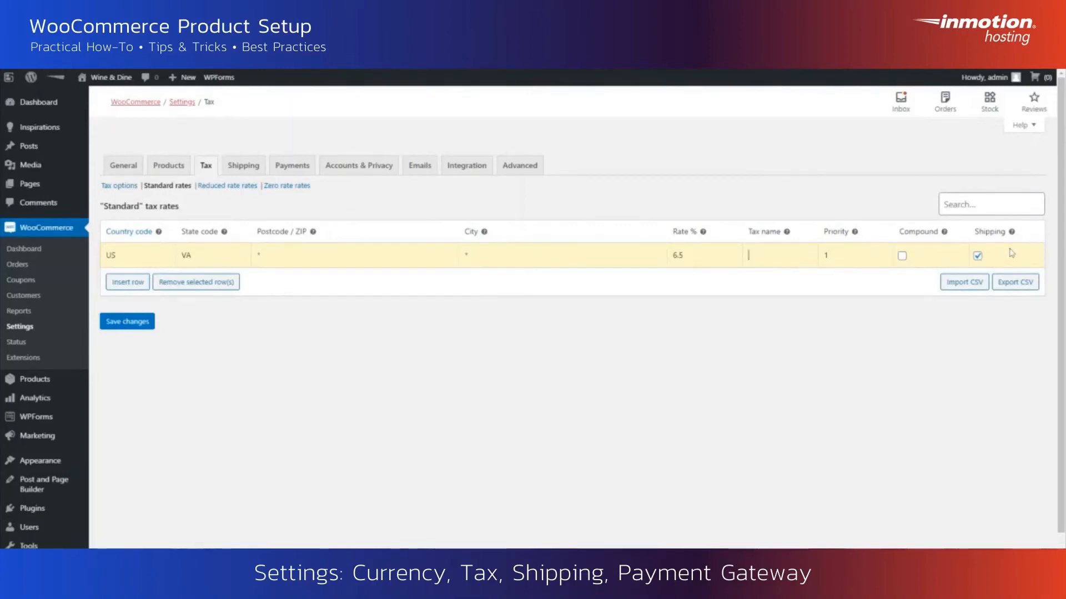
mouse_move(946, 234)
click(977, 256)
click(146, 321)
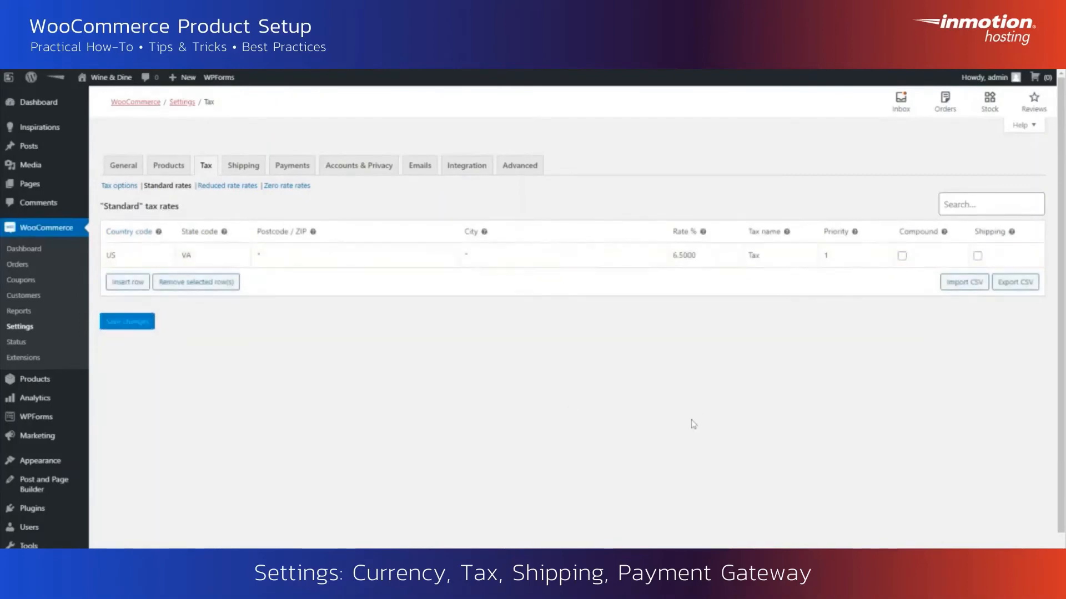
- Add a shipping zone named United States and set its zone region to United States (US)
click(258, 172)
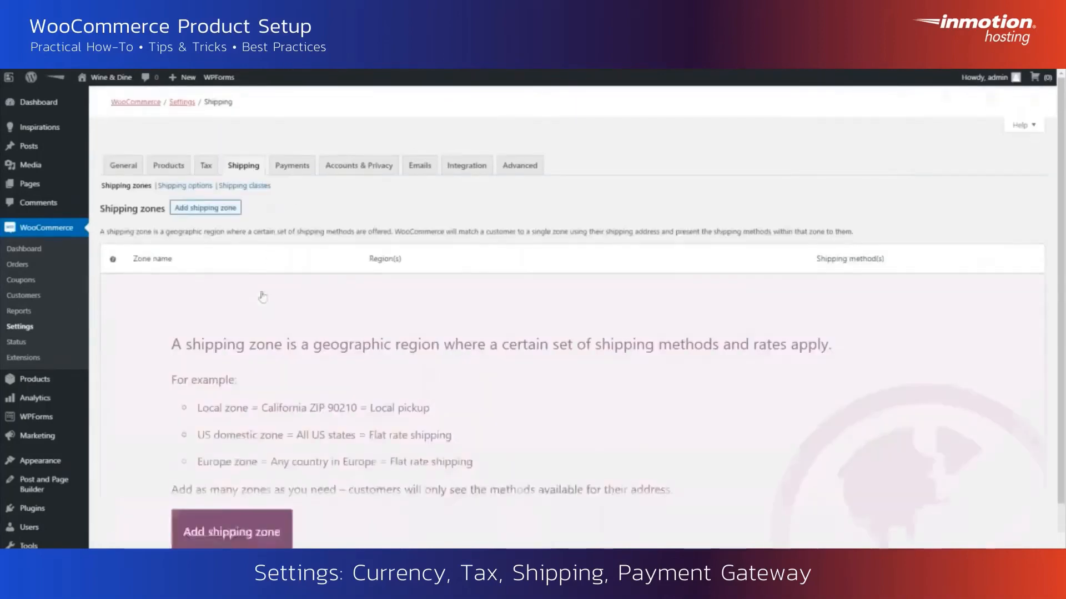
click(238, 530)
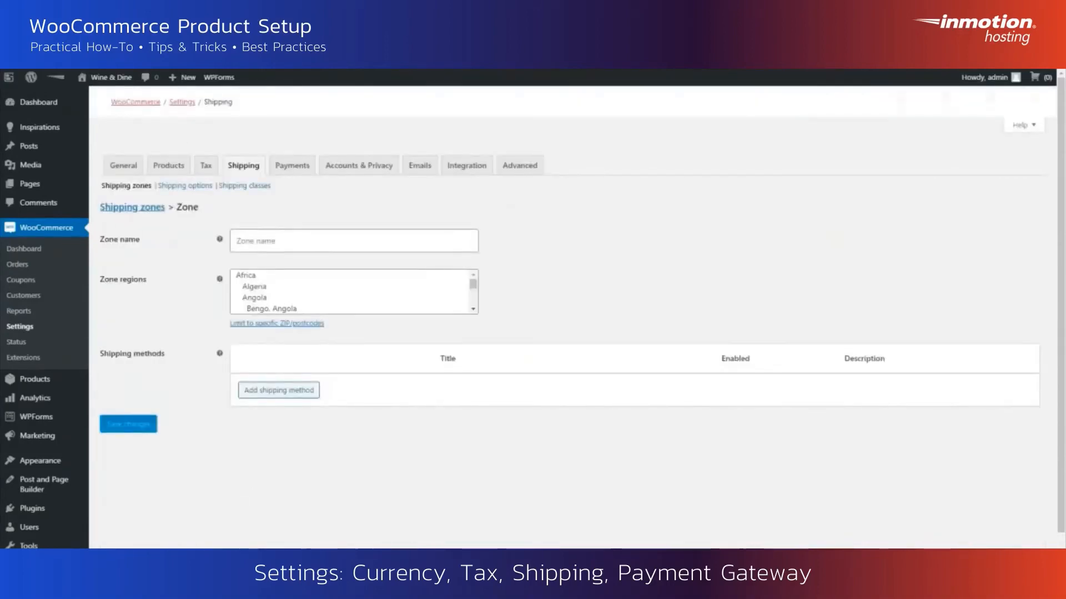
text(United )
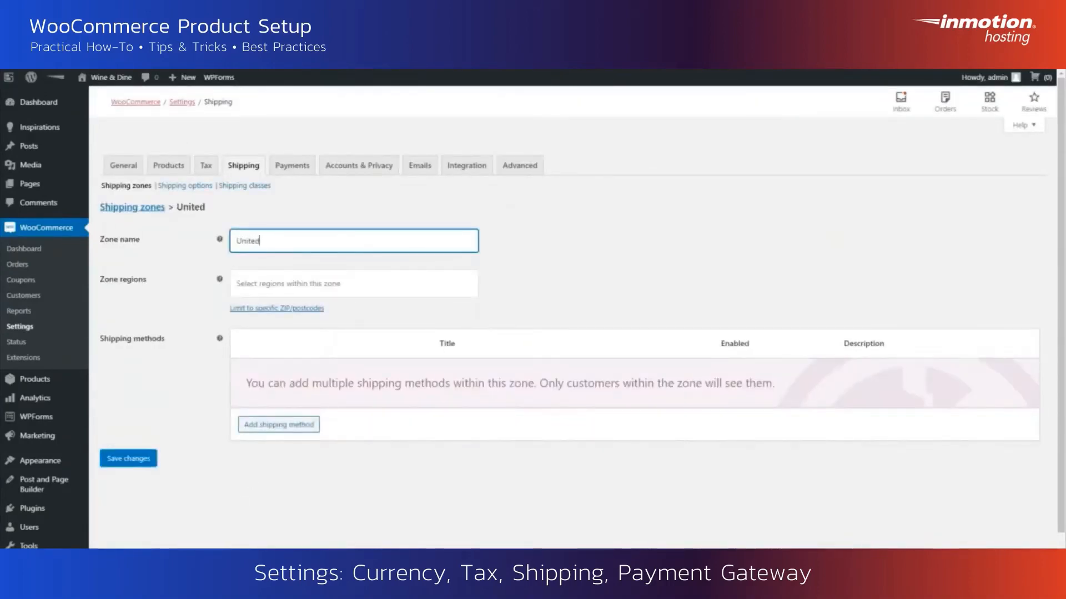
text(States)
key(Tab)
text(unites)
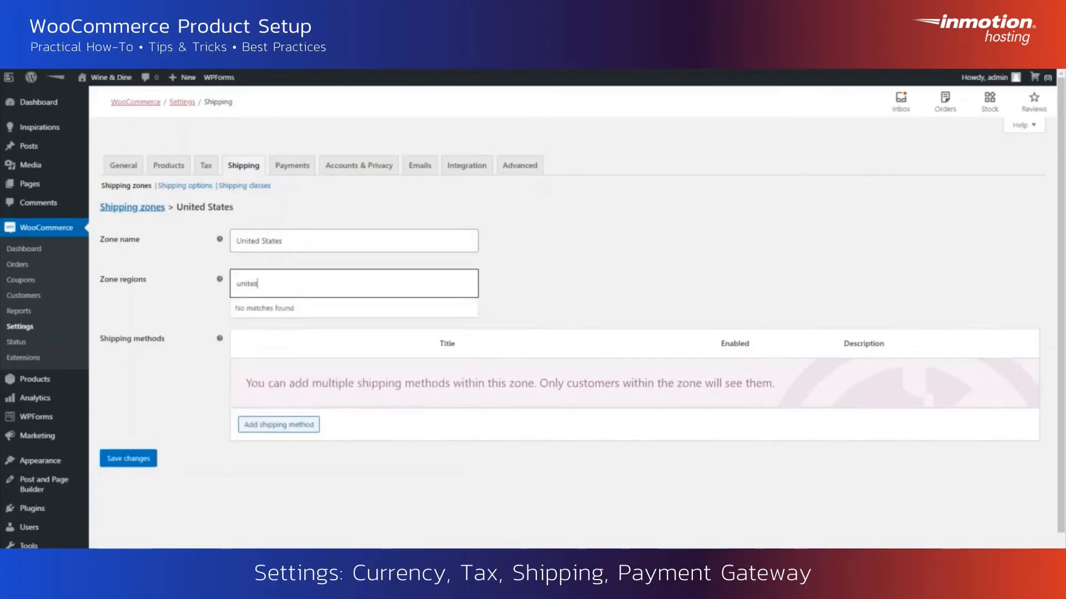
key(BackSpace)
text(d)
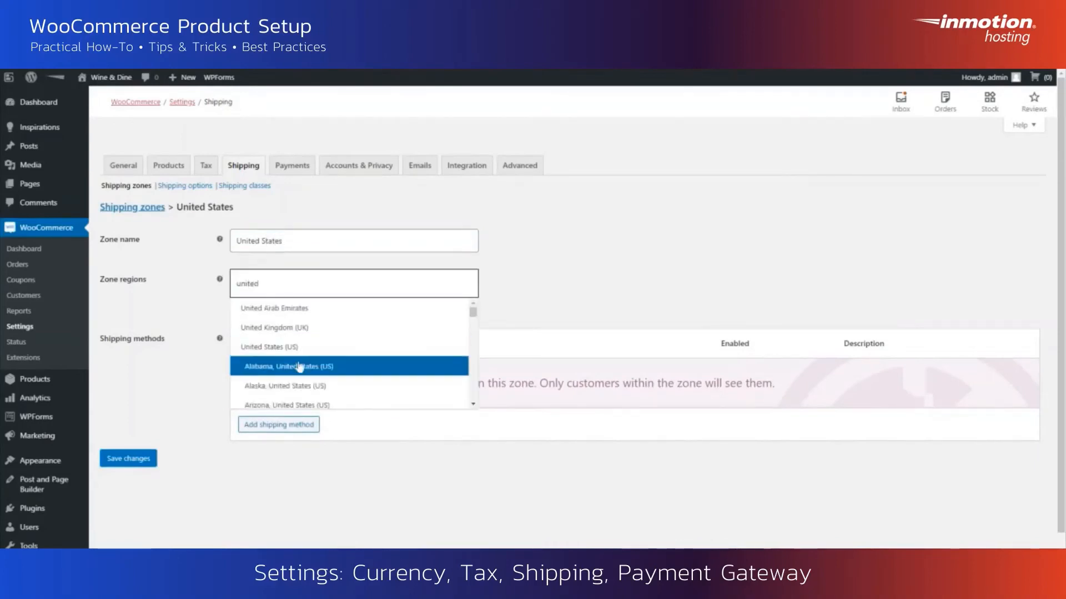
click(349, 347)
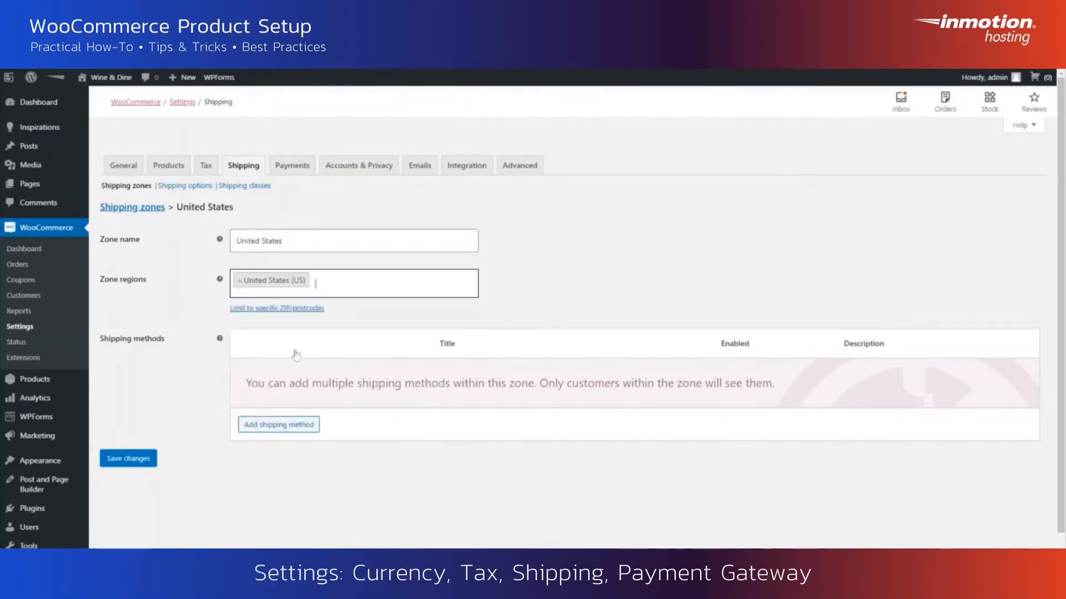
- Add a flat rate shipping method to the United States zone with tax status None and cost 5.00, and save it
click(278, 425)
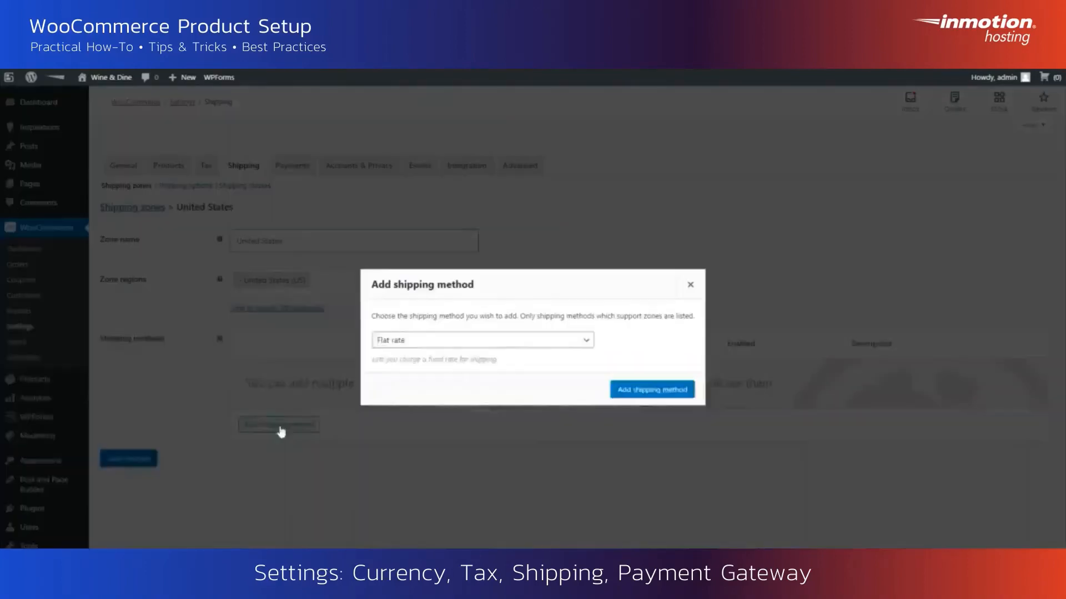
click(651, 391)
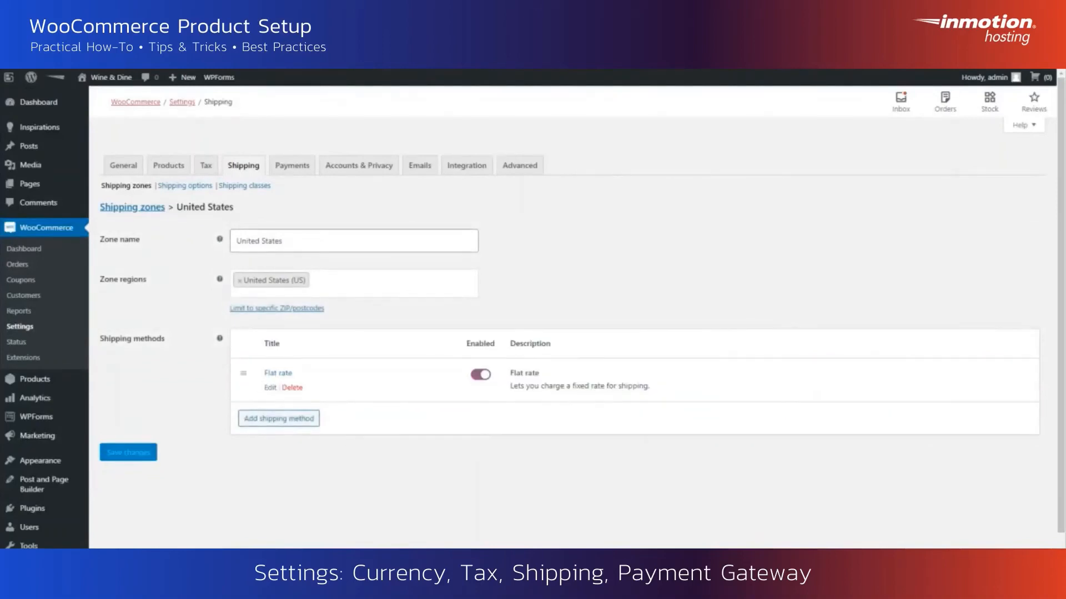
click(272, 392)
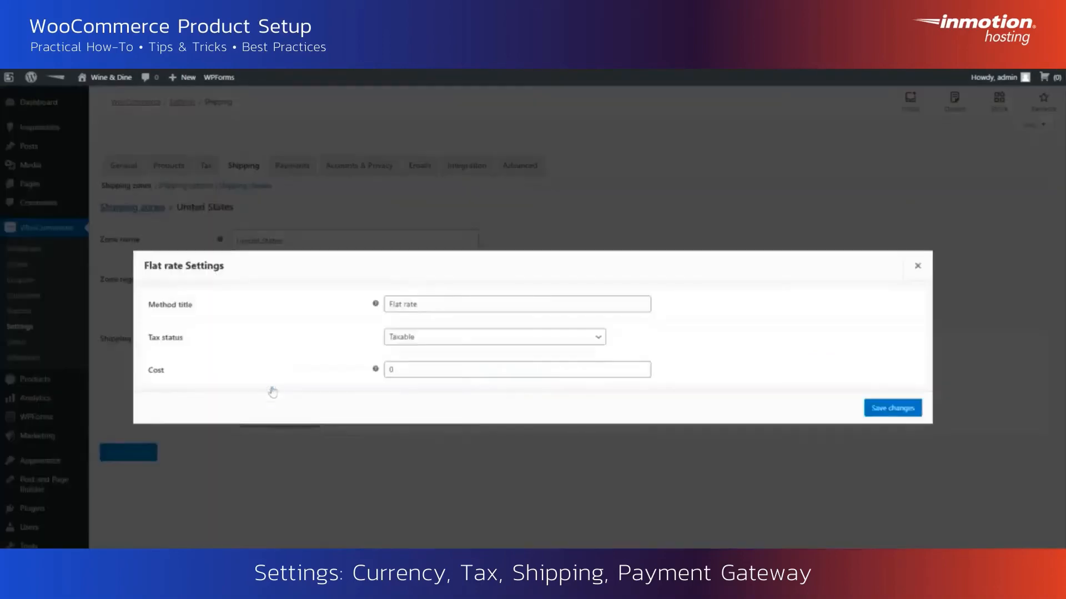
click(427, 337)
click(422, 364)
key(ctrl+a)
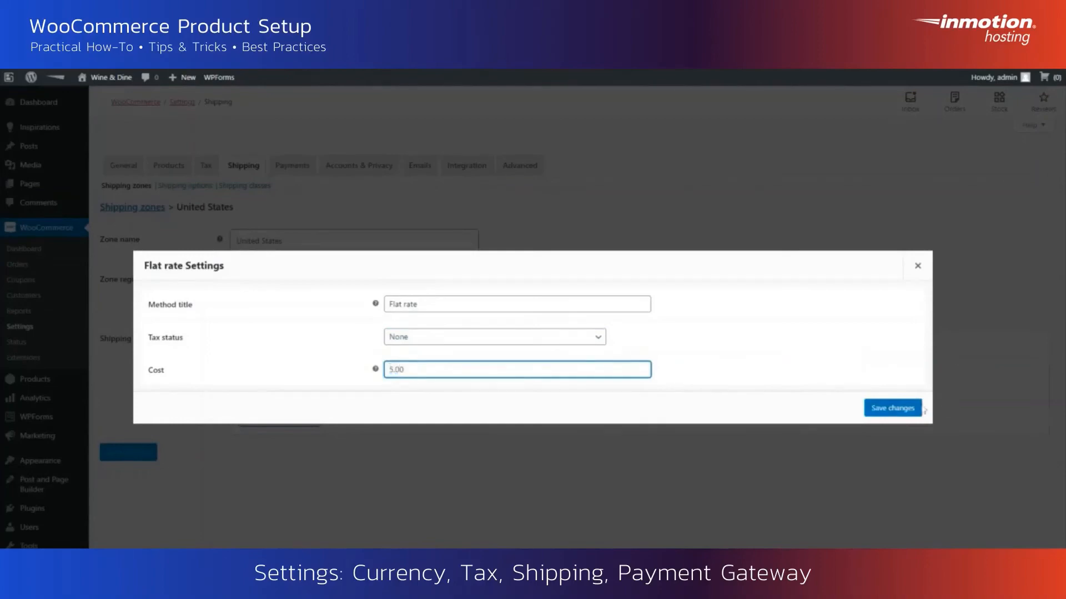
click(895, 410)
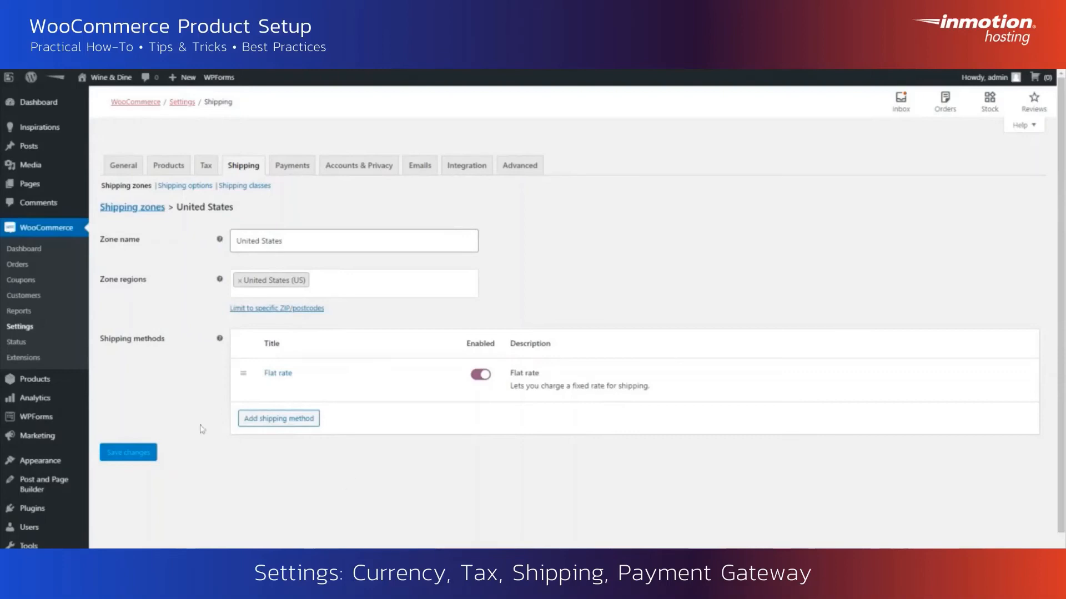
click(279, 419)
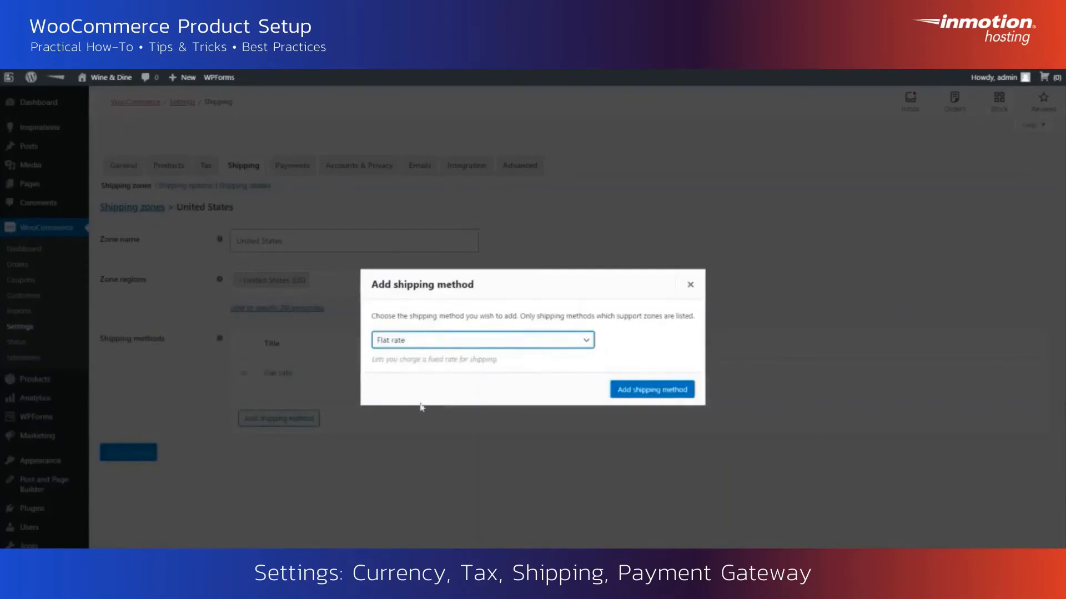
click(690, 284)
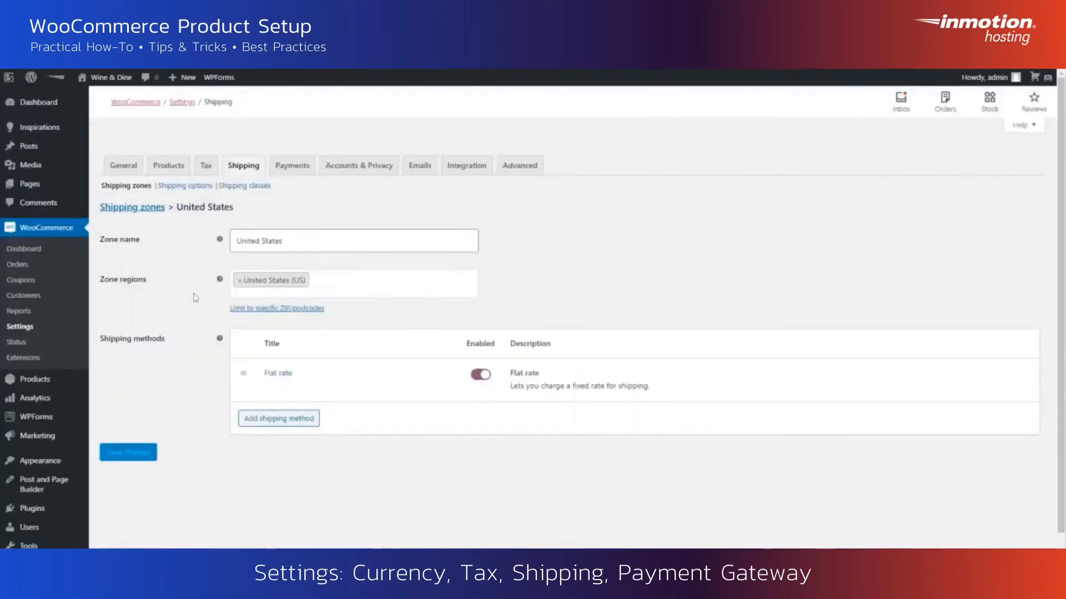
- Enable PayPal among the store's payment methods and open its setup
click(297, 174)
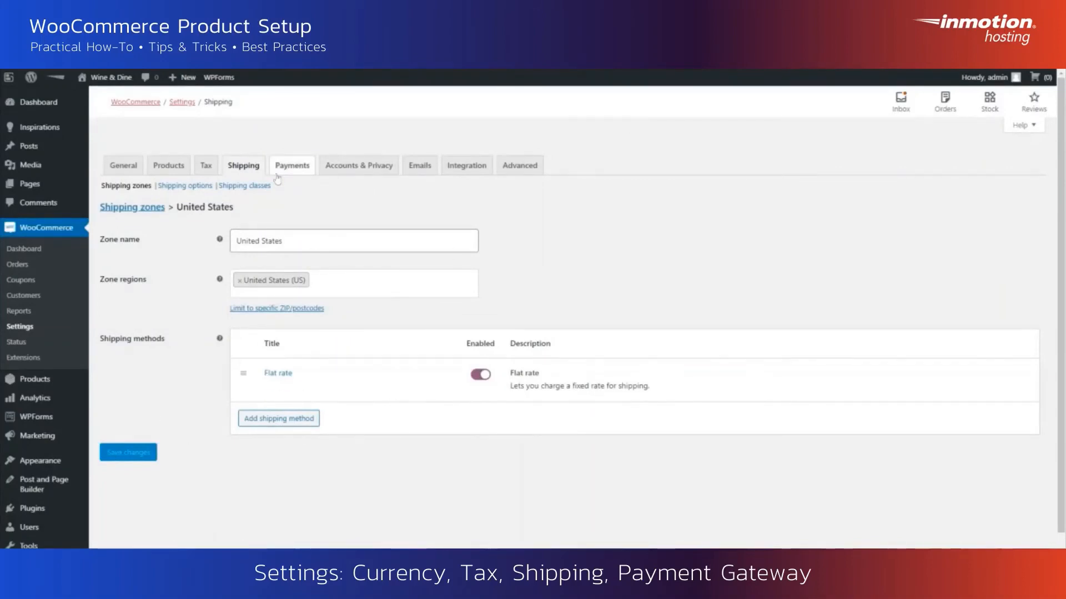
click(281, 169)
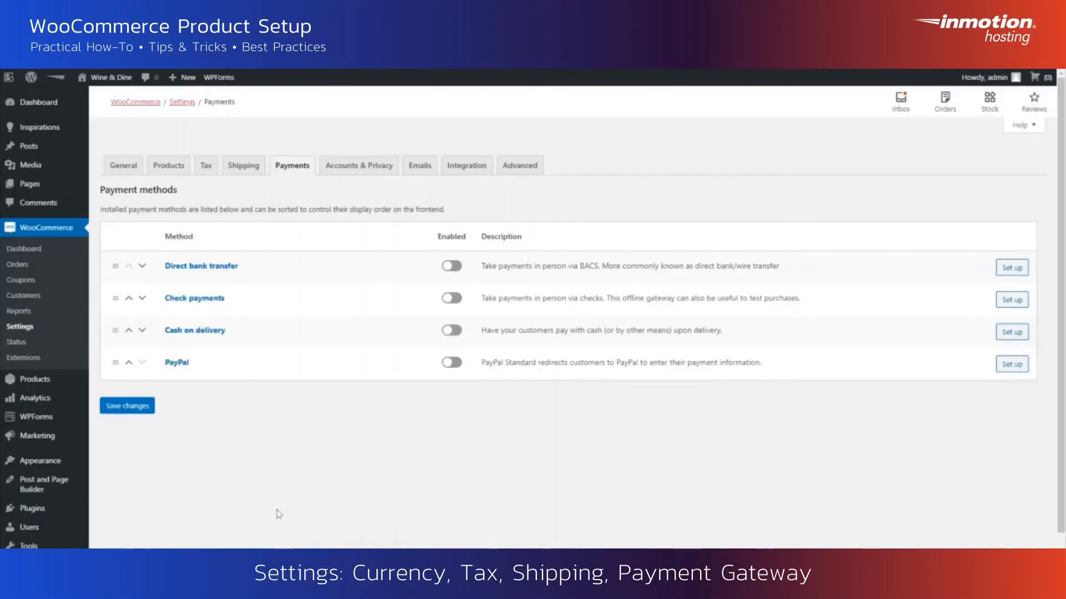
mouse_move(35, 513)
click(451, 363)
click(1020, 370)
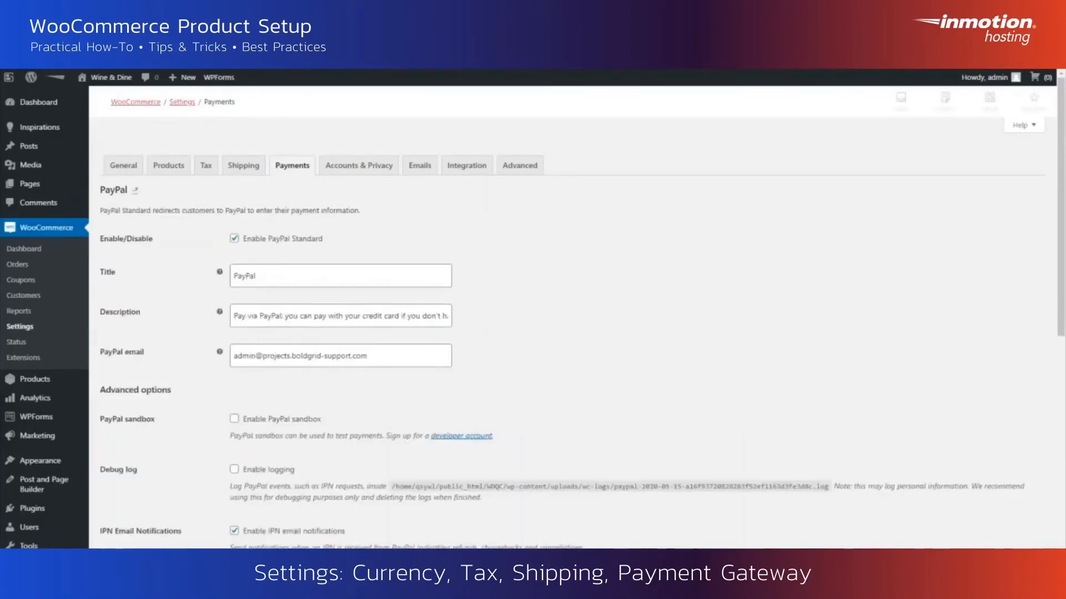
- Review the PayPal settings, including the PayPal email, the advanced options and the API credentials
drag(373, 356, 210, 348)
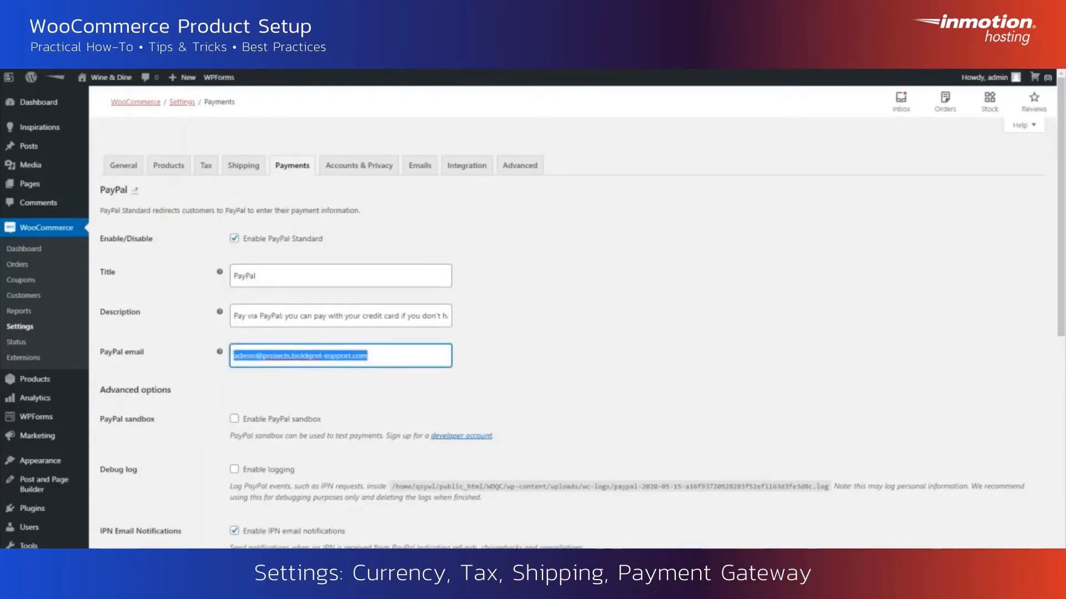
scroll(374, 362, down, 9)
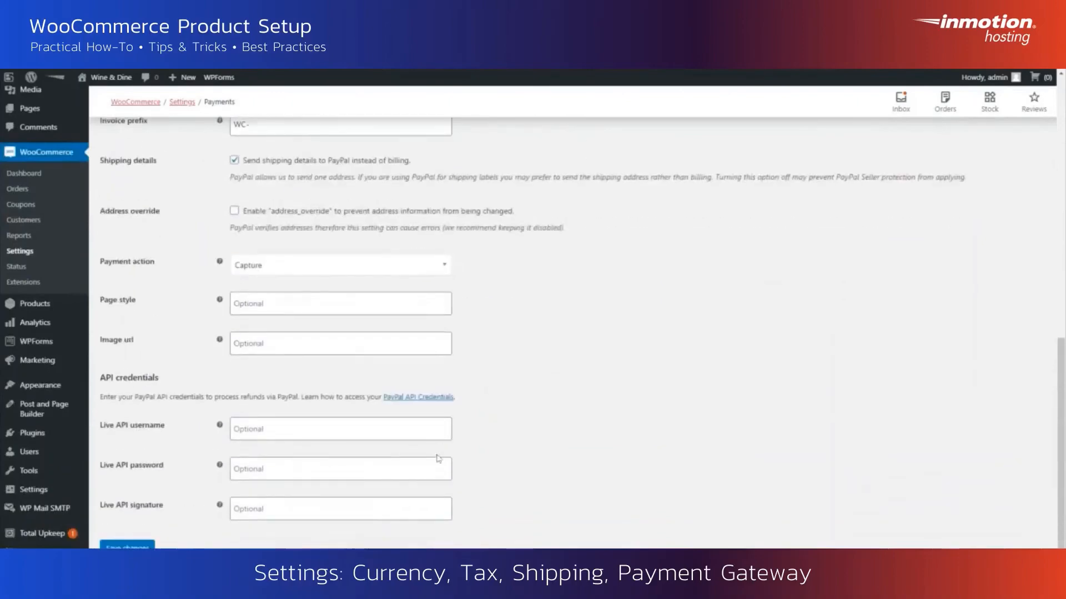
scroll(438, 458, up, 10)
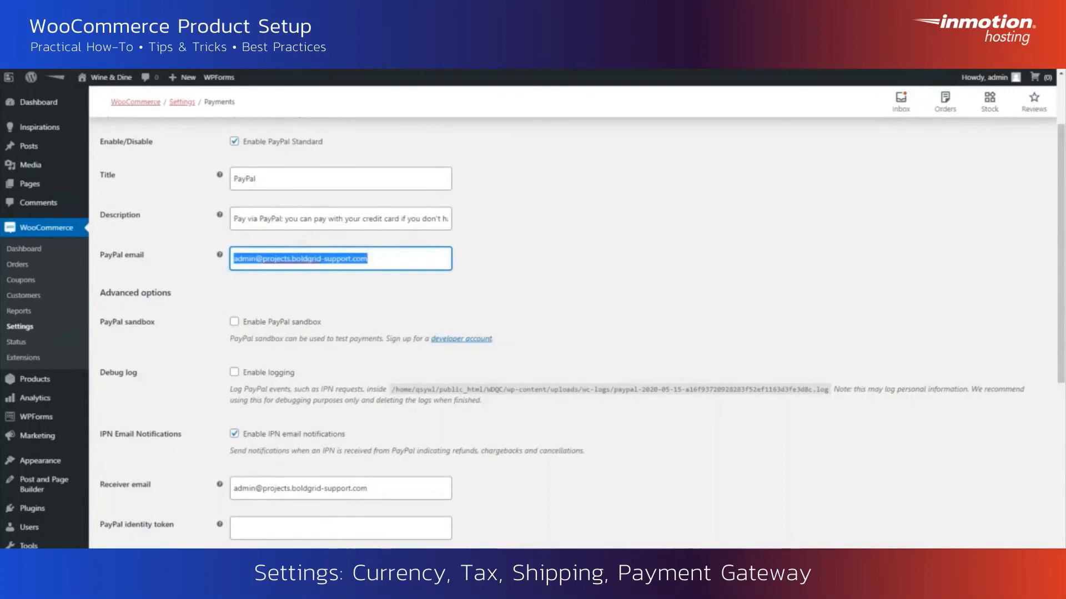
scroll(325, 472, down, 8)
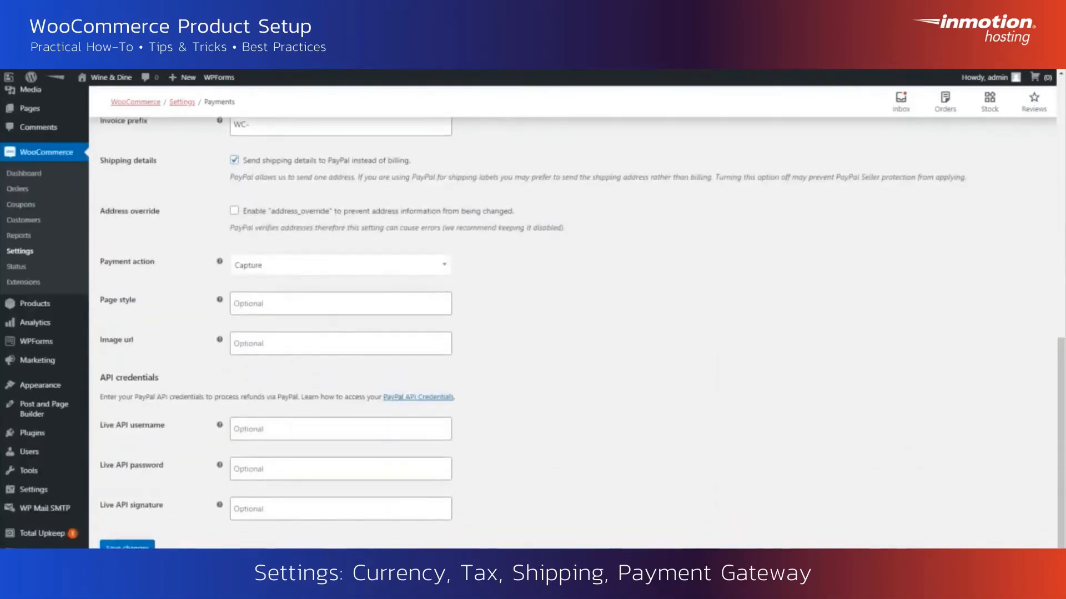
scroll(315, 516, up, 10)
scroll(316, 514, up, 1)
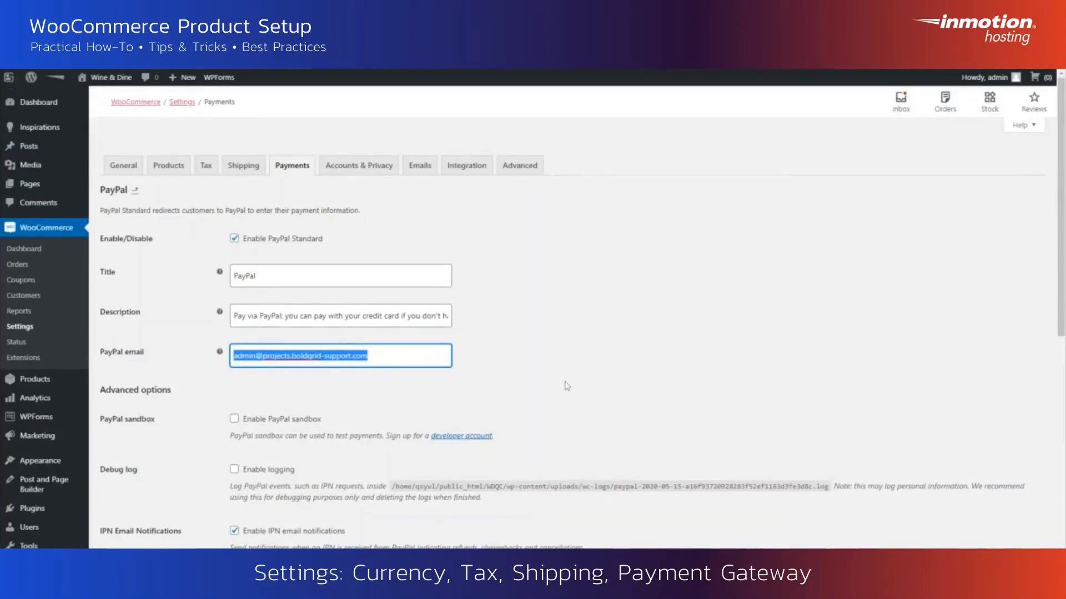
mouse_move(77, 528)
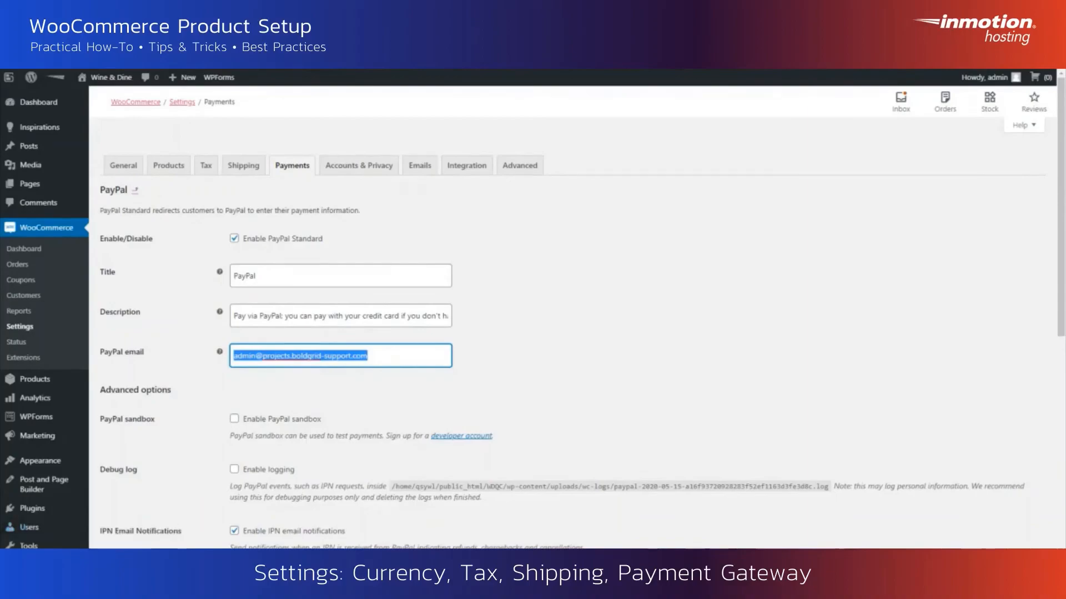